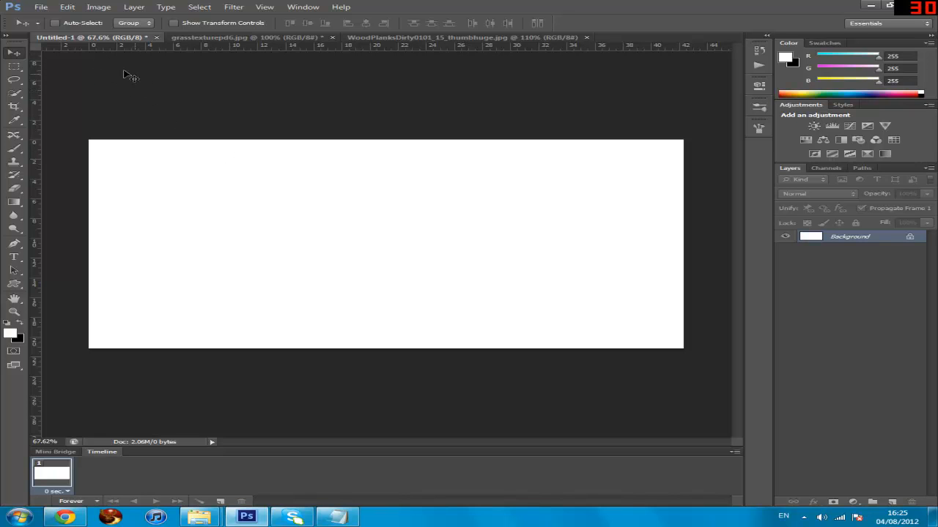
pyautogui.click(41, 8)
pyautogui.press('Escape')
pyautogui.hotkey('ctrl', 'n')
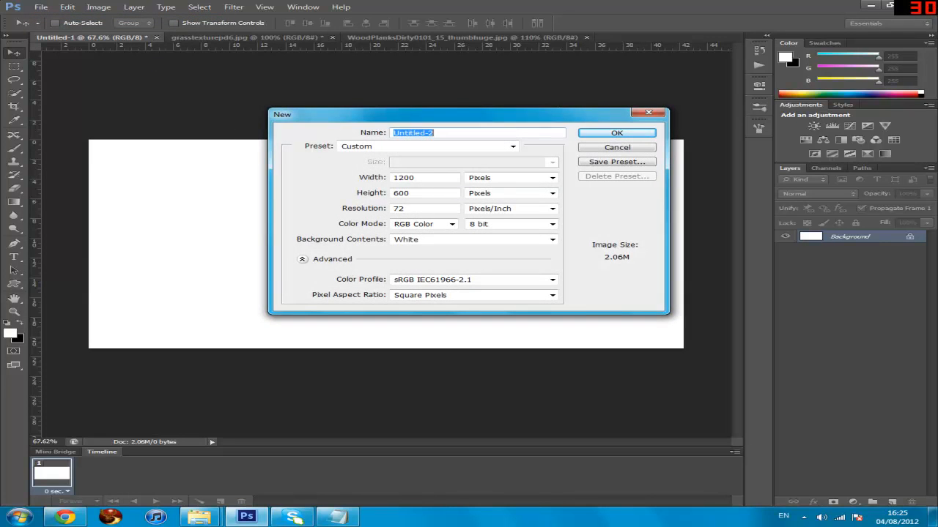
pyautogui.press('Tab')
pyautogui.press('Tab')
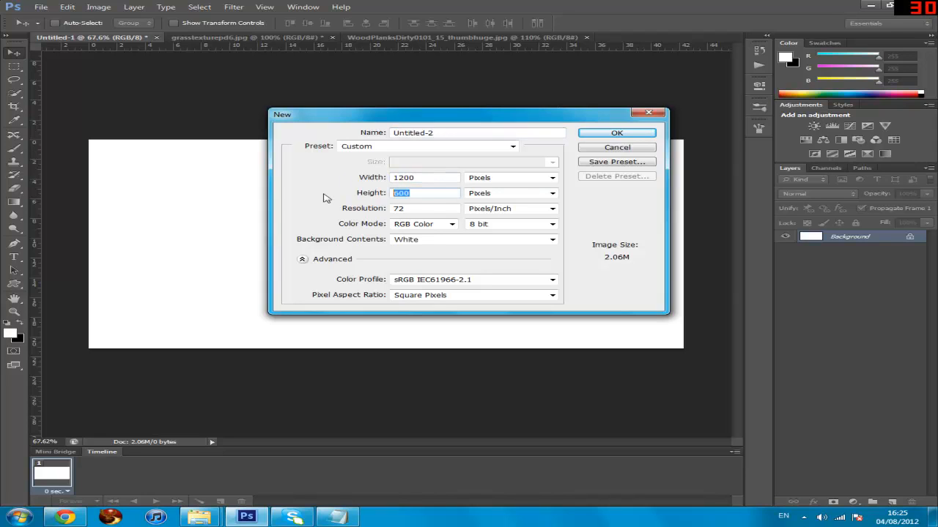
pyautogui.click(617, 148)
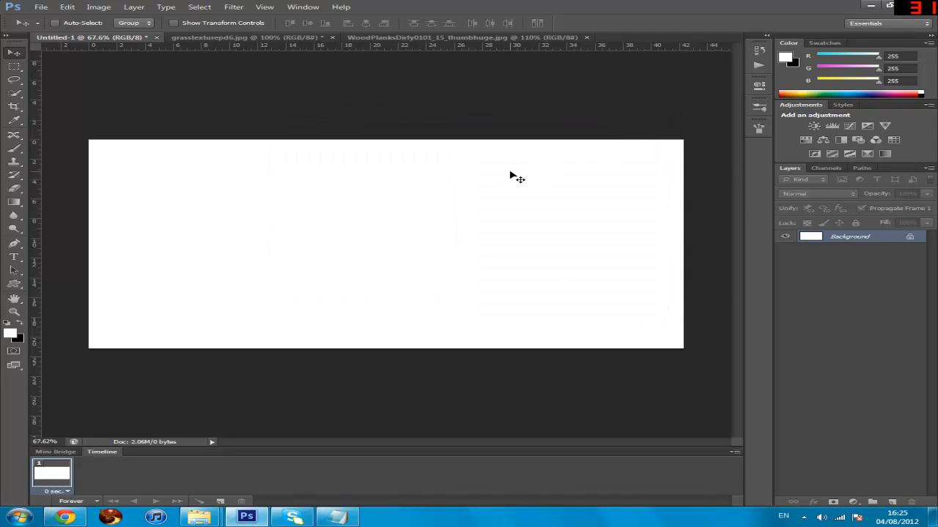
# Reset the foreground and background colours to default and fill the Background layer with black
pyautogui.press('d')
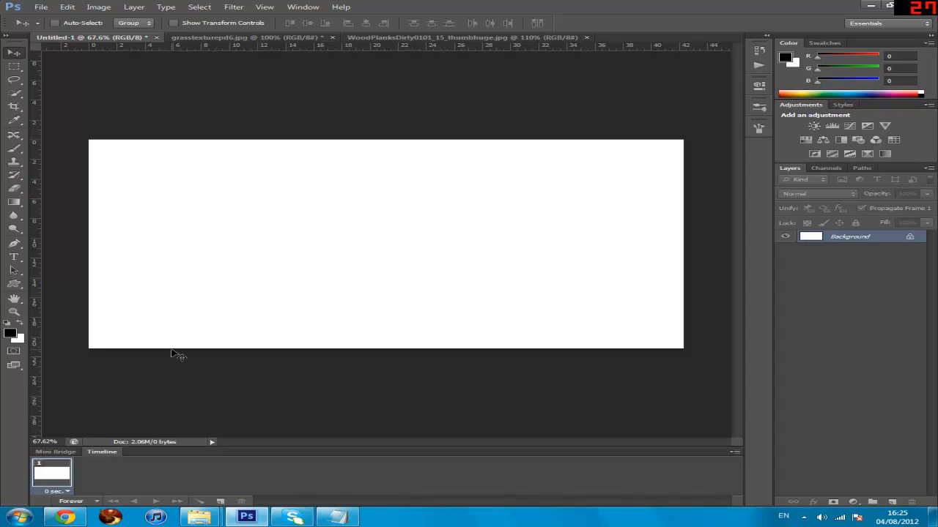
pyautogui.hotkey('alt', 'BackSpace')
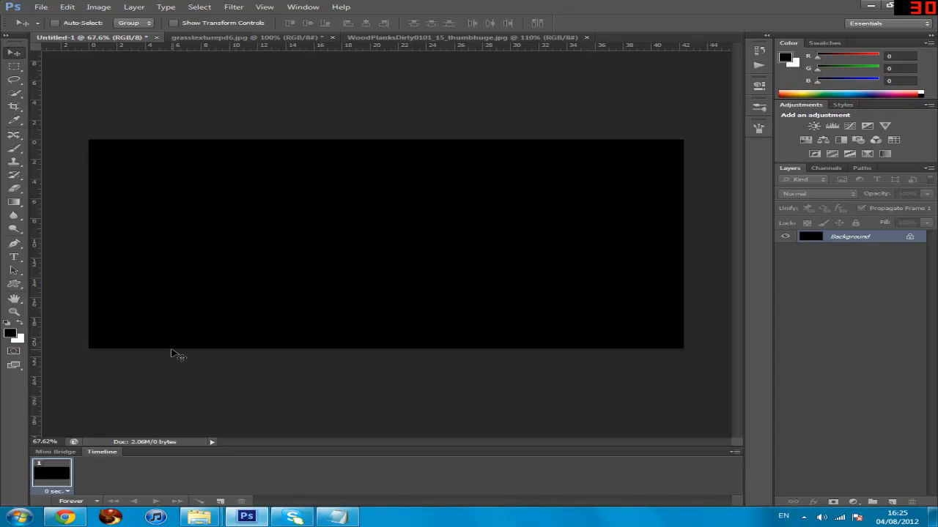
# Set the Type tool's font size to 83 pt and draw a wide text box across the middle of the canvas
pyautogui.click(13, 256)
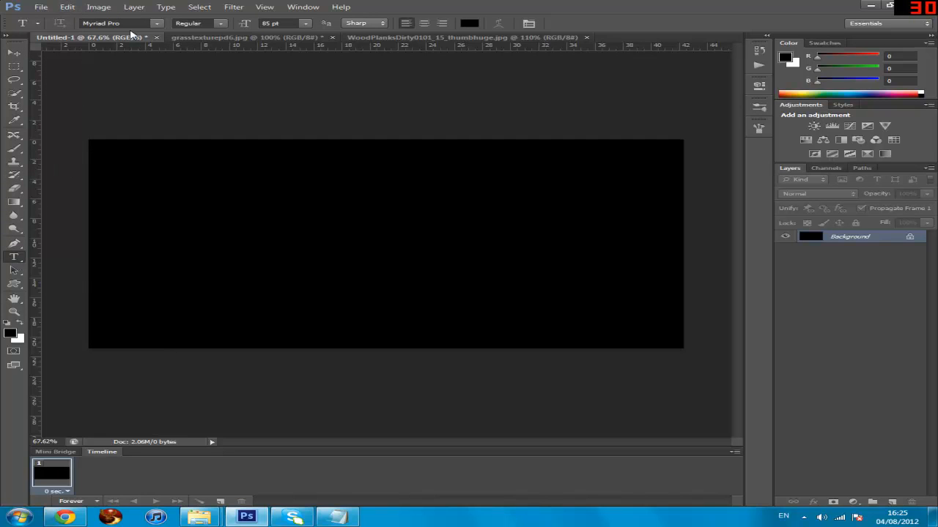
pyautogui.click(267, 24)
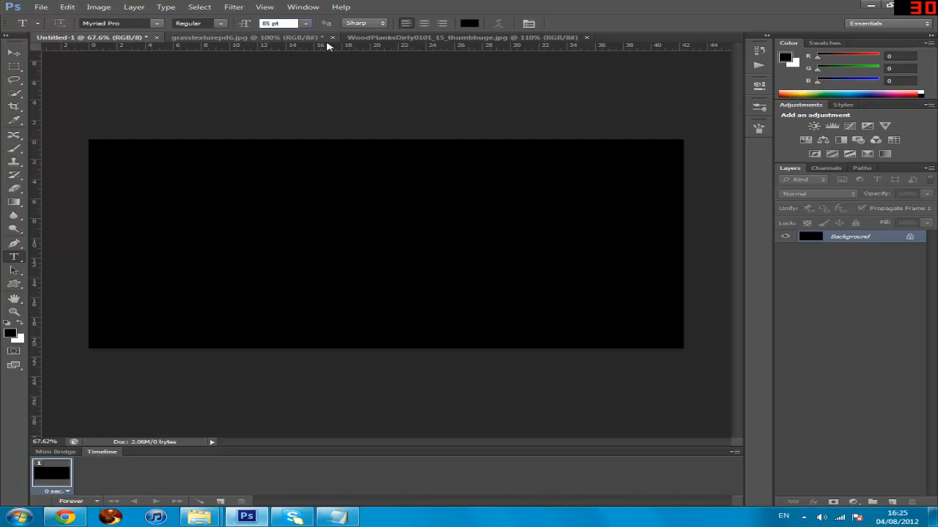
pyautogui.press('Down')
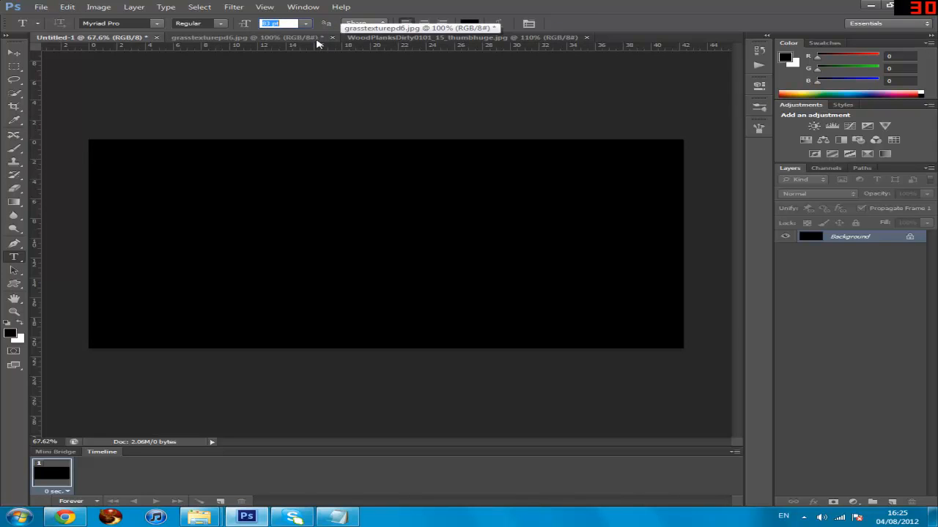
pyautogui.click(12, 54)
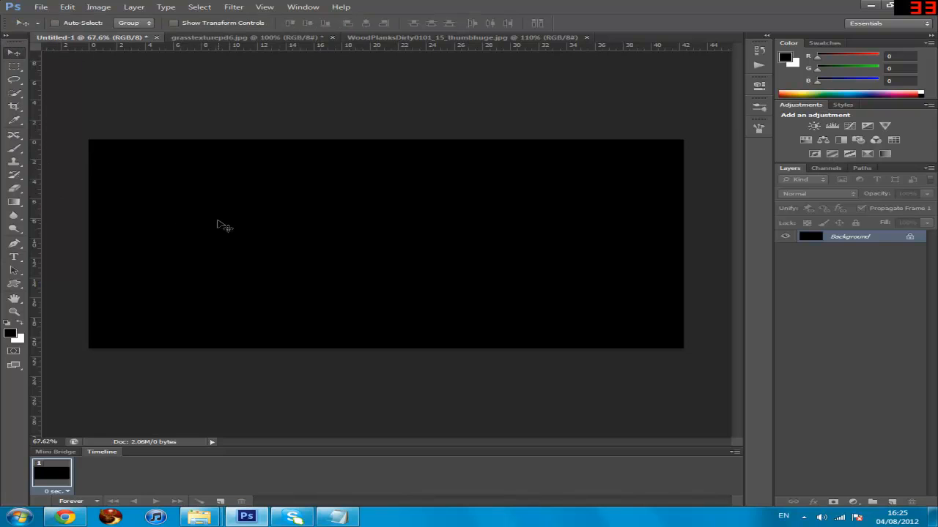
pyautogui.click(14, 257)
pyautogui.moveTo(199, 214); pyautogui.dragTo(584, 270)
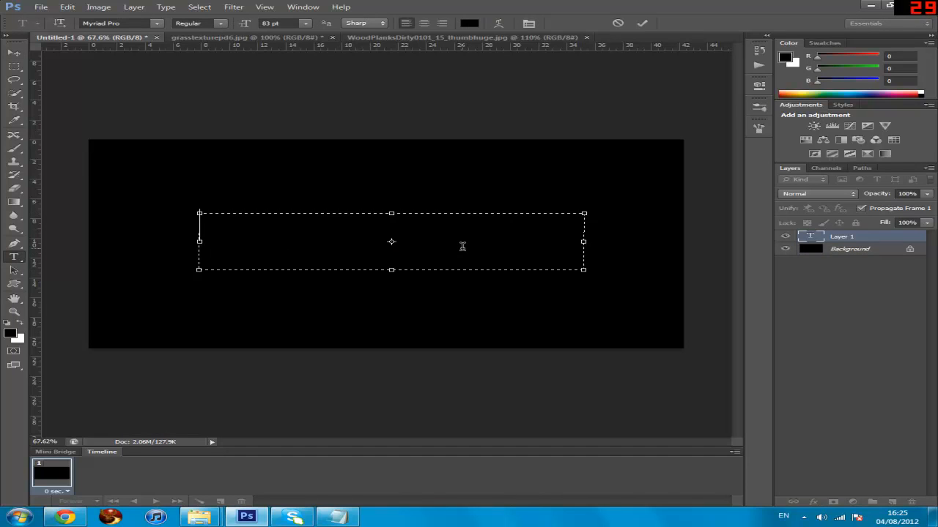
# Clear the black text from the text box, switch the text colour to white and enter "Obscure Sausage"
pyautogui.moveTo(549, 243); pyautogui.dragTo(1, 238)
pyautogui.moveTo(476, 242); pyautogui.dragTo(200, 240)
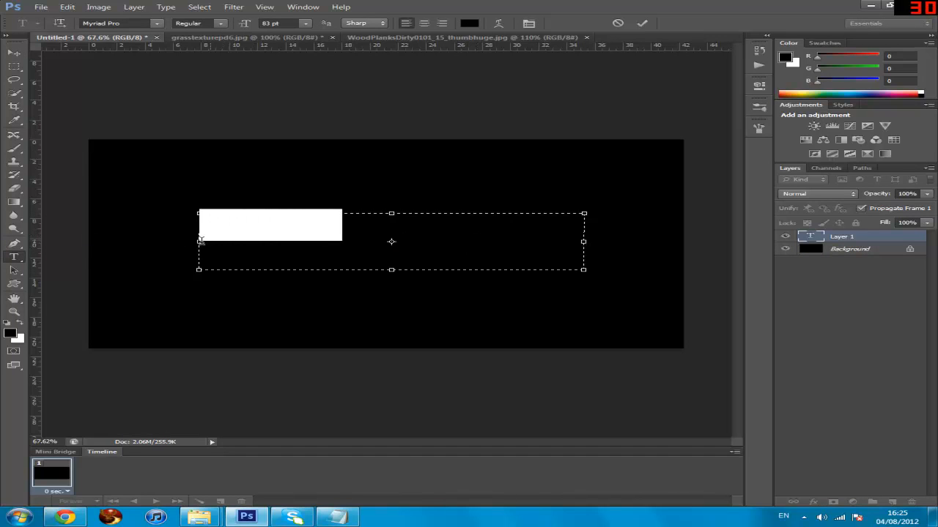
pyautogui.press('BackSpace')
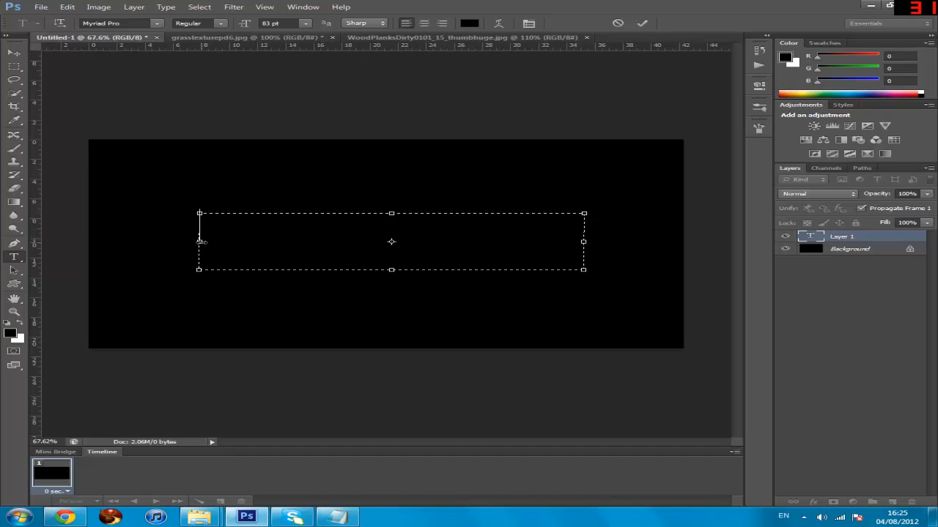
pyautogui.click(22, 325)
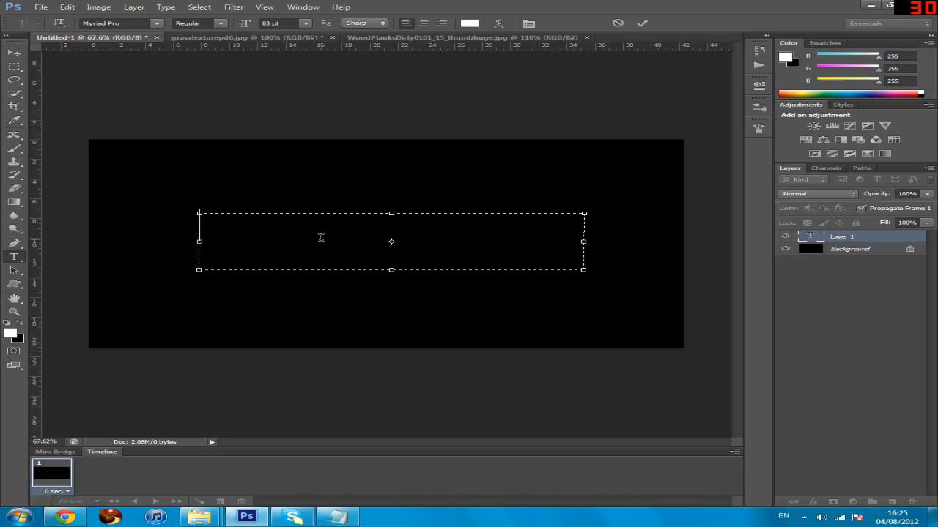
pyautogui.write('Obscure Sau')
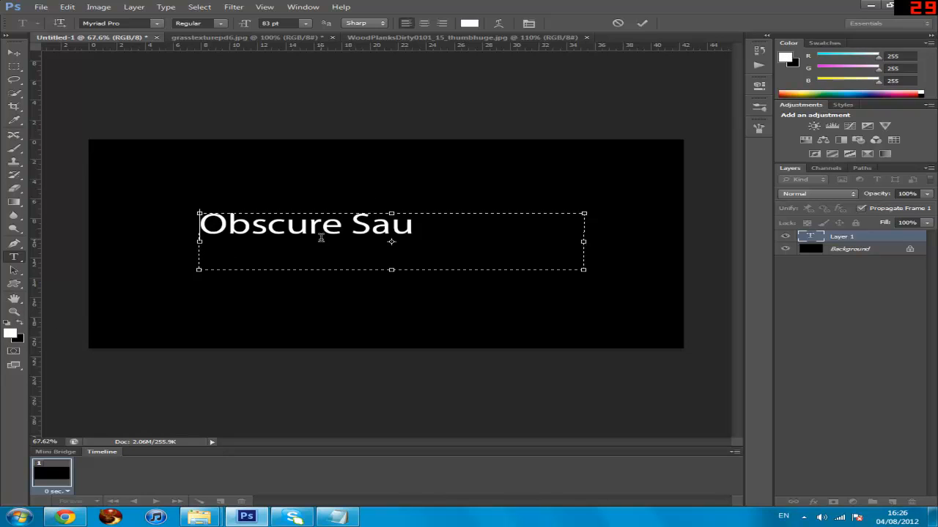
pyautogui.write('sage')
# Shrink the text box to fit the words and move the text to the centre of the canvas
pyautogui.moveTo(536, 234)
pyautogui.mouseDown()
pyautogui.moveTo(209, 237)
pyautogui.moveTo(553, 244)
pyautogui.mouseUp()
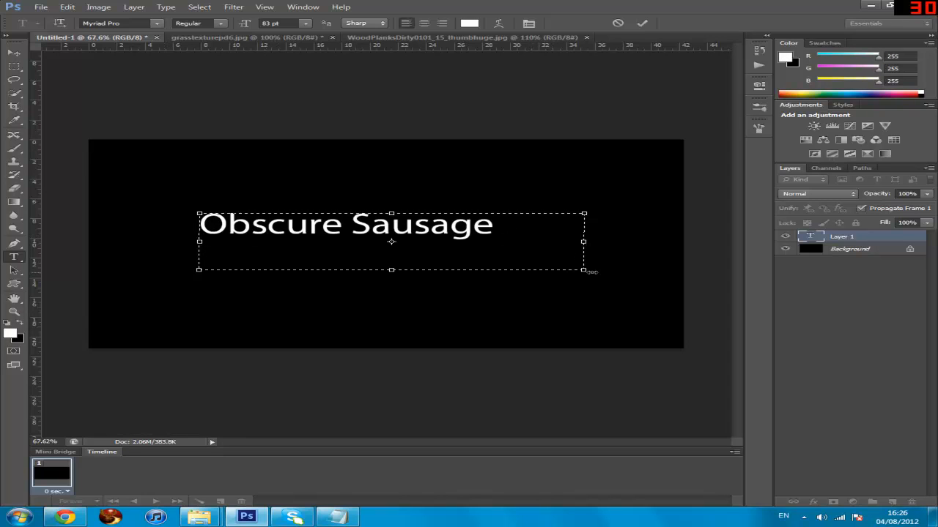
pyautogui.moveTo(584, 270); pyautogui.dragTo(495, 239)
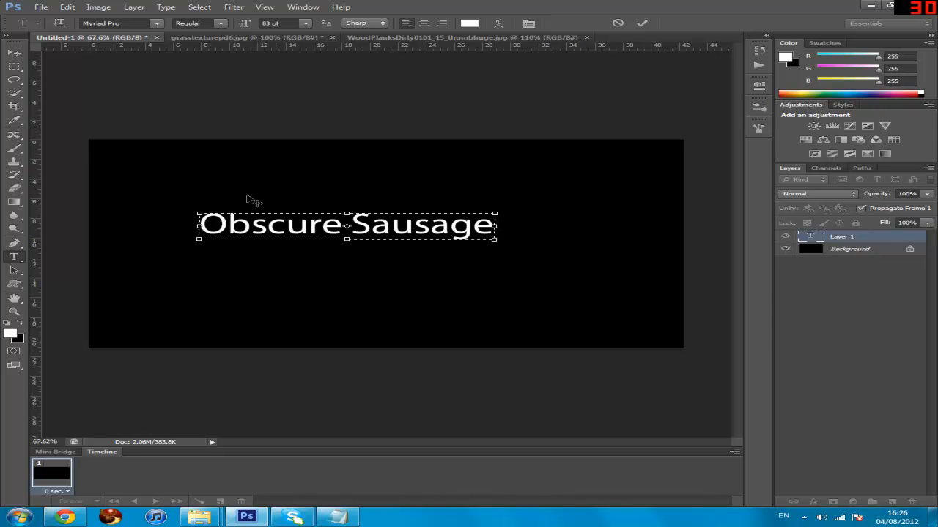
pyautogui.click(14, 53)
pyautogui.moveTo(423, 236); pyautogui.dragTo(462, 256)
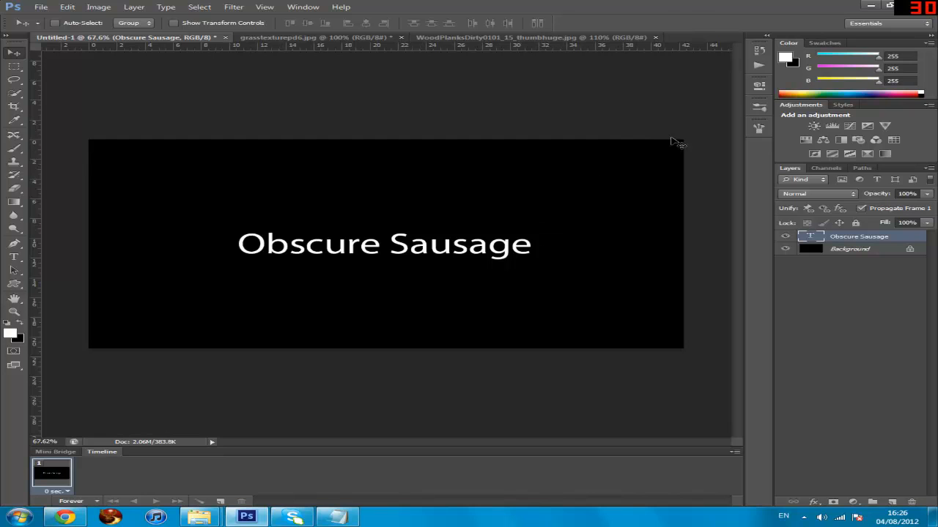
# Add a white Inner Shadow to the Obscure Sausage text layer, using the fourth preset contour
pyautogui.rightClick(865, 236)
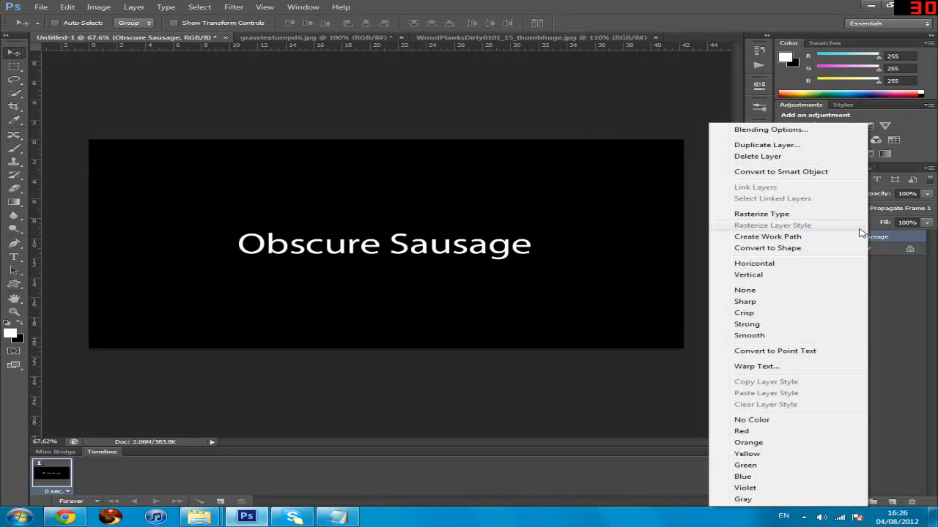
pyautogui.click(793, 130)
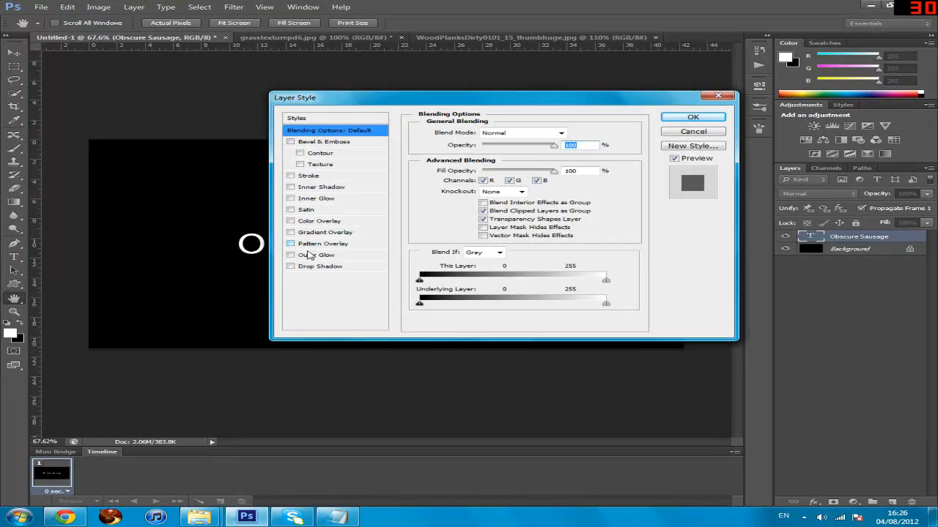
pyautogui.click(290, 188)
pyautogui.click(317, 189)
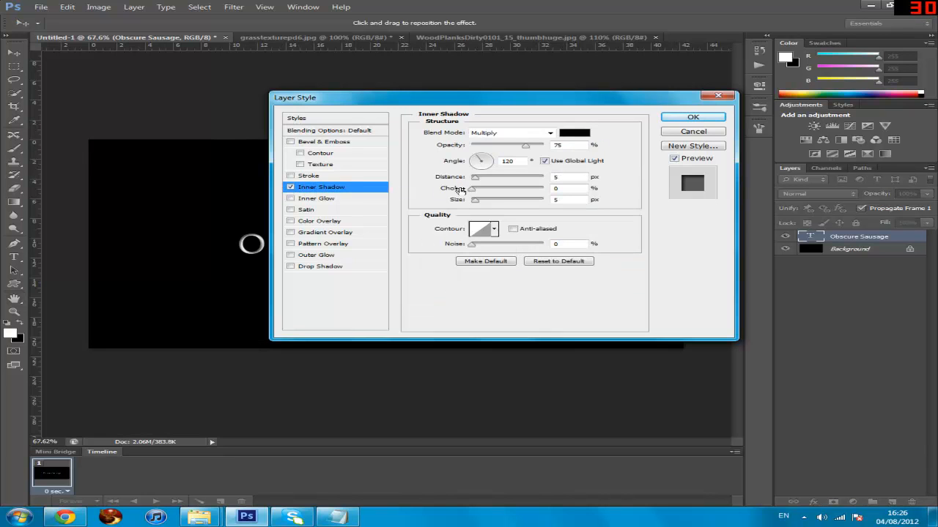
pyautogui.click(574, 132)
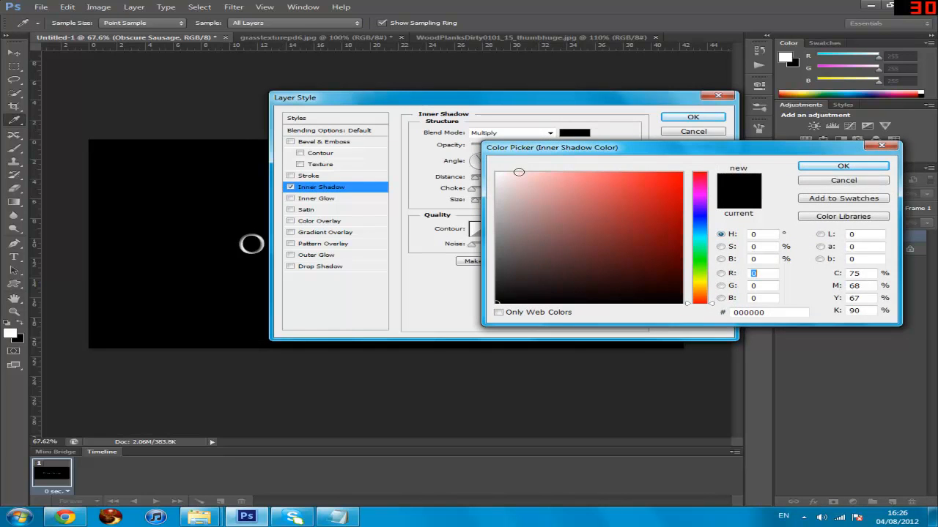
pyautogui.click(842, 165)
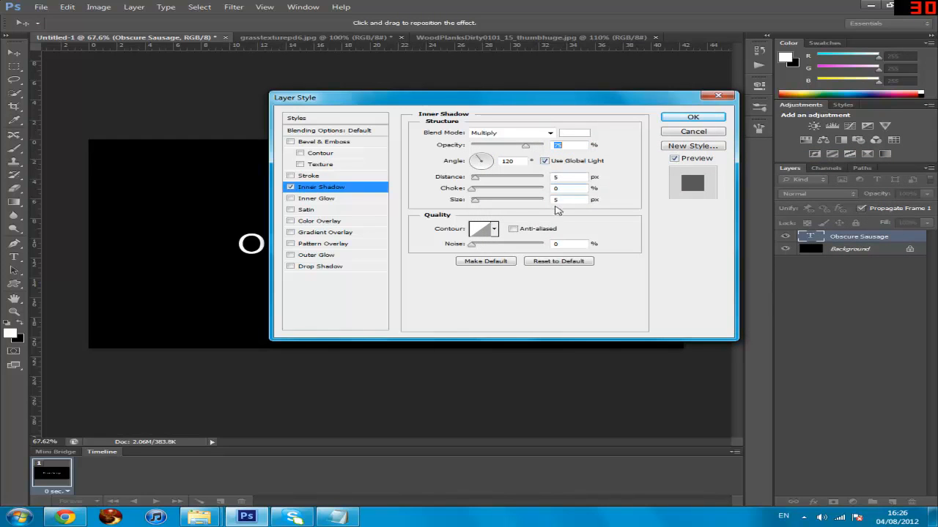
pyautogui.click(494, 230)
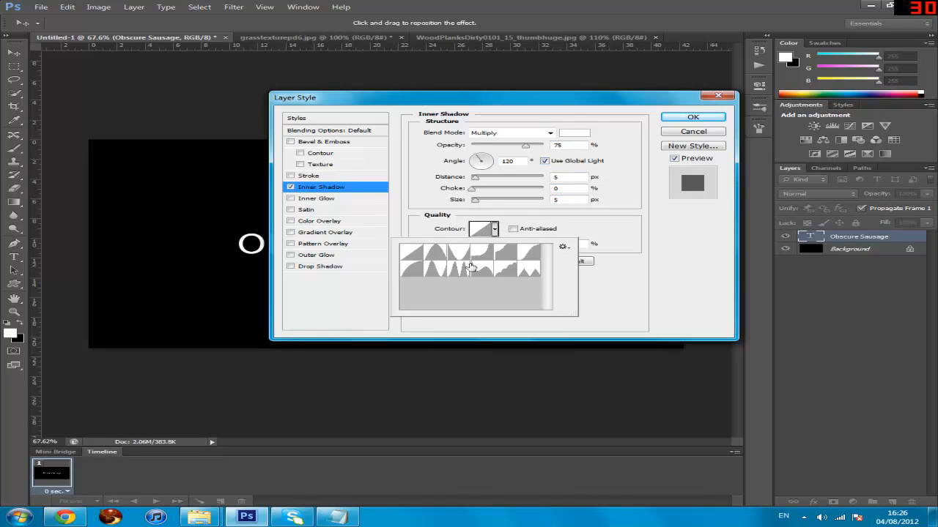
pyautogui.click(481, 259)
pyautogui.click(590, 224)
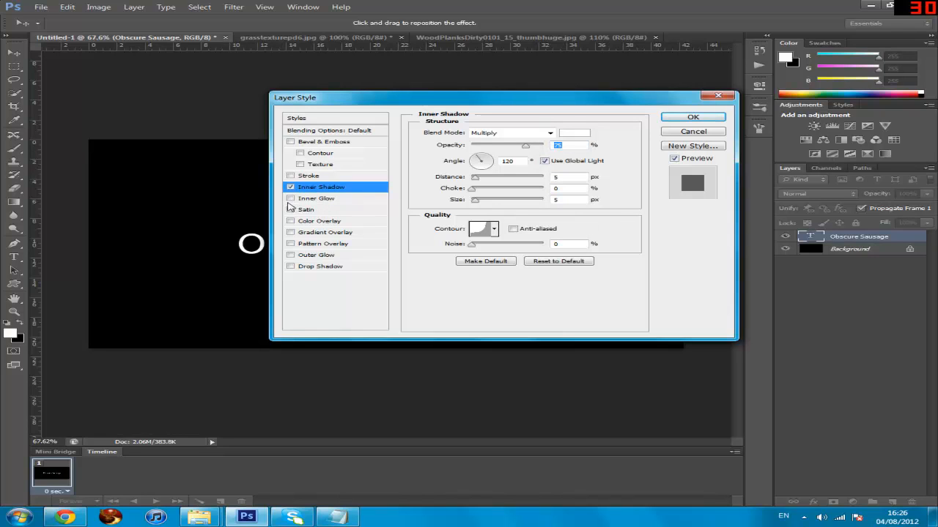
# Add an Outer Glow to the text with 60% opacity, 50% noise and the colour ffdb96
pyautogui.click(290, 255)
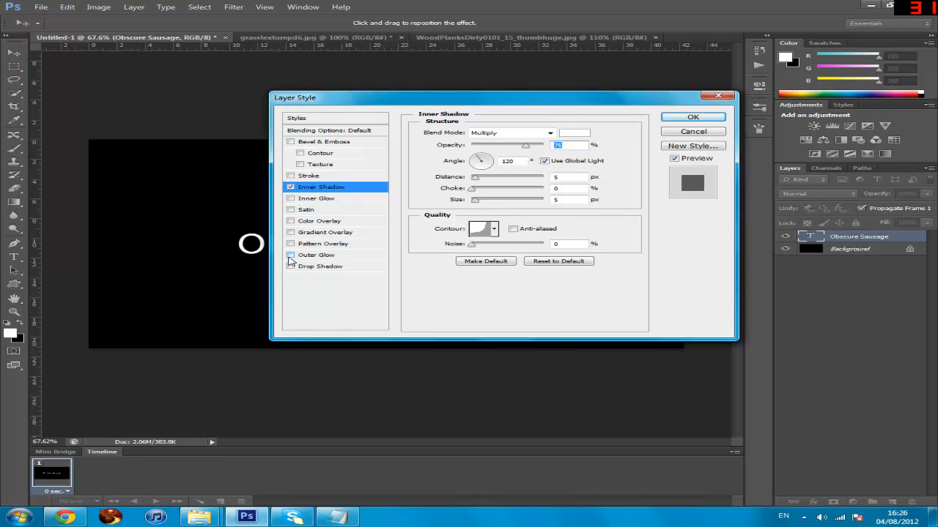
pyautogui.click(326, 256)
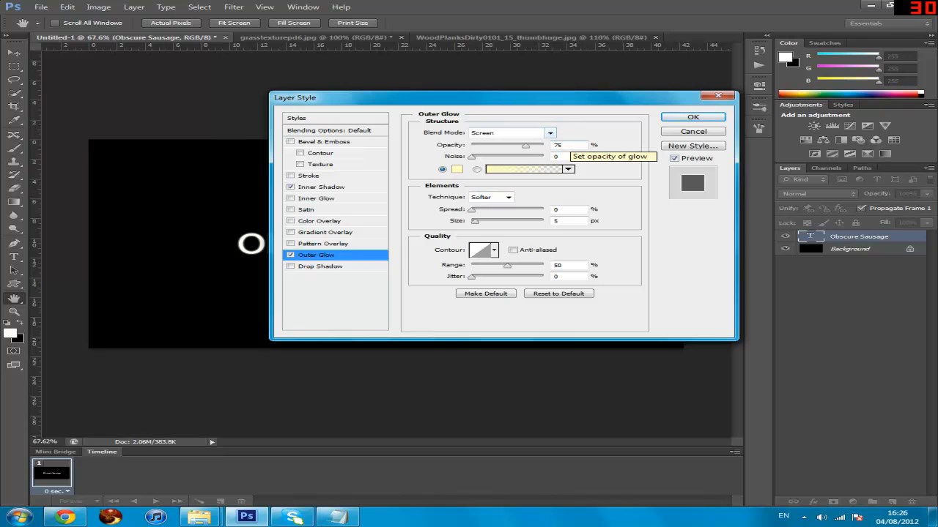
pyautogui.doubleClick(559, 145)
pyautogui.write('60')
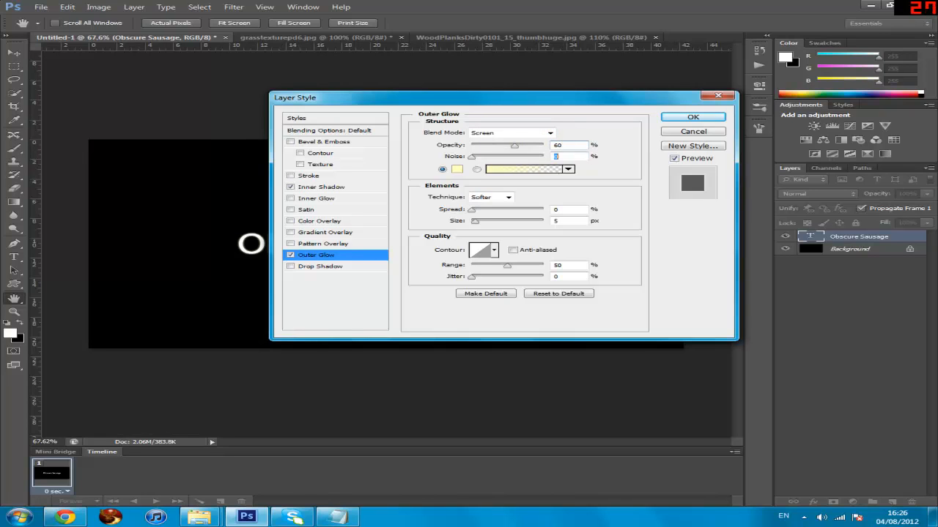
pyautogui.press('Tab')
pyautogui.click(457, 169)
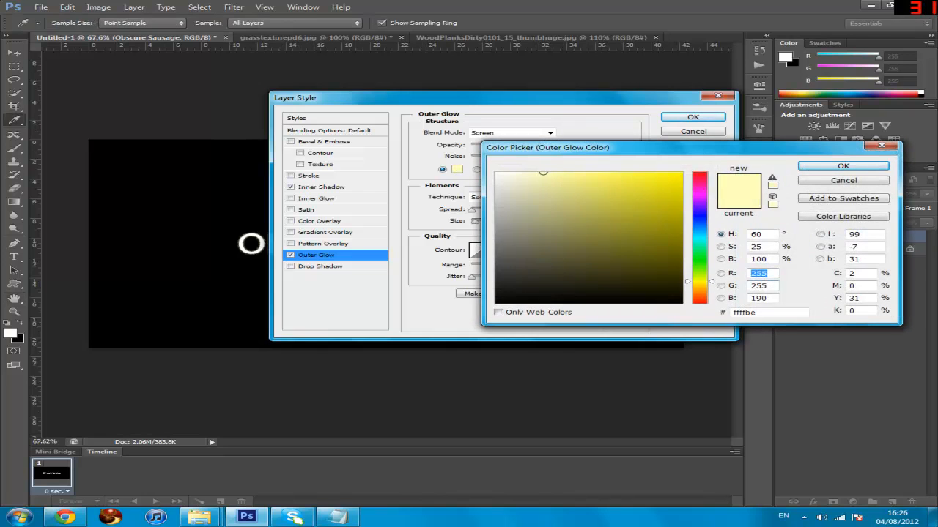
pyautogui.moveTo(776, 313); pyautogui.dragTo(650, 314)
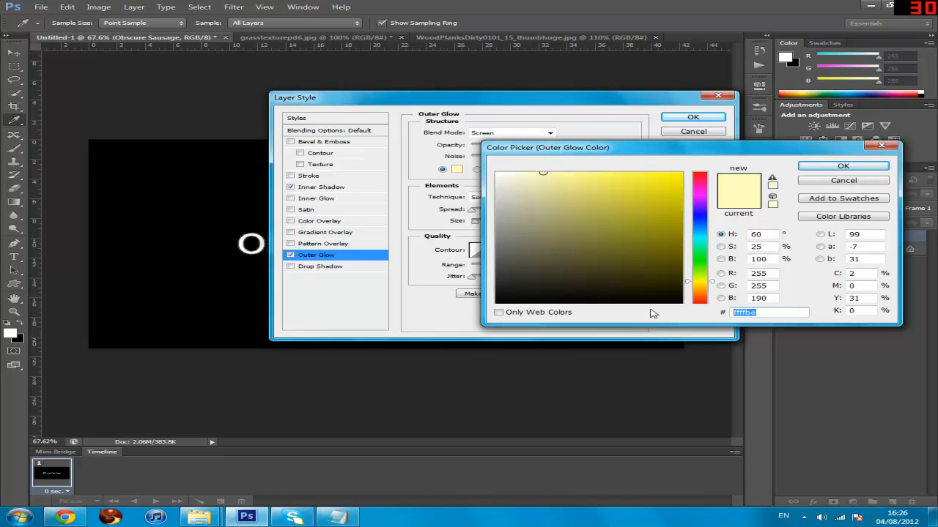
pyautogui.write('ff')
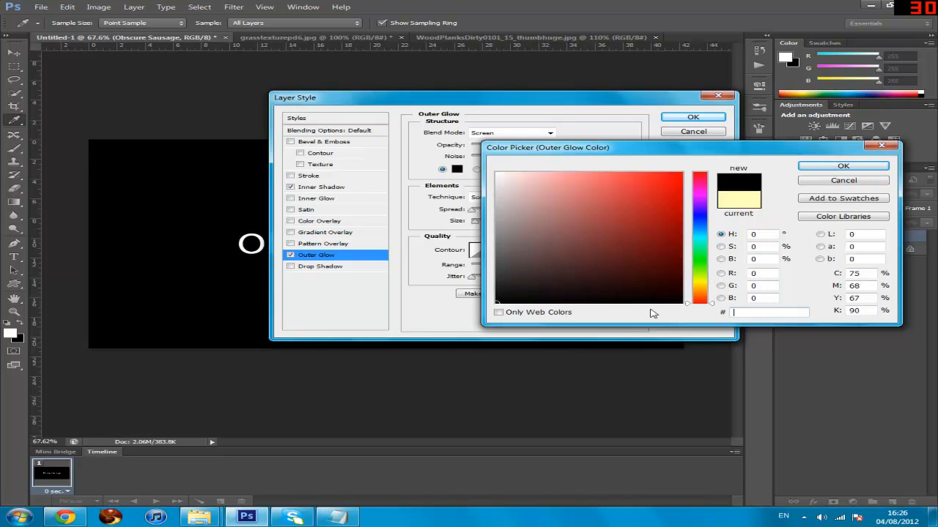
pyautogui.write('d')
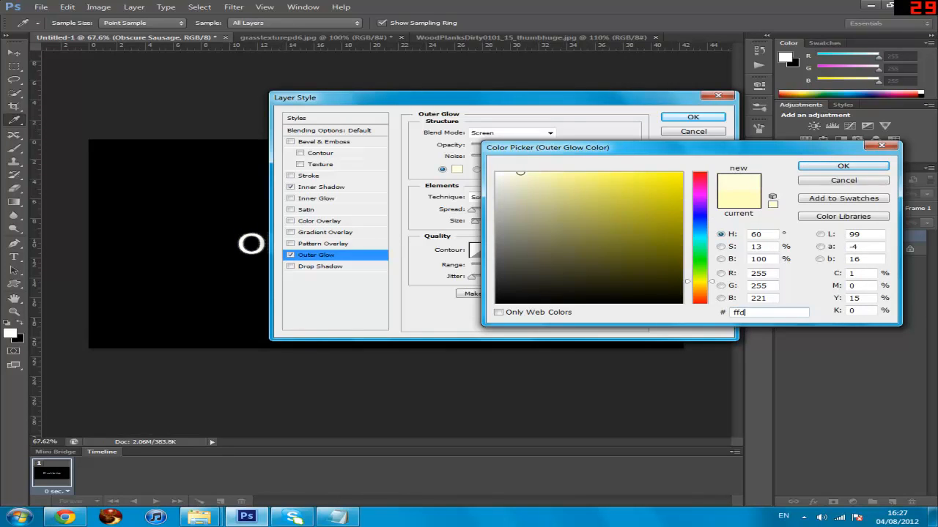
pyautogui.write('b96')
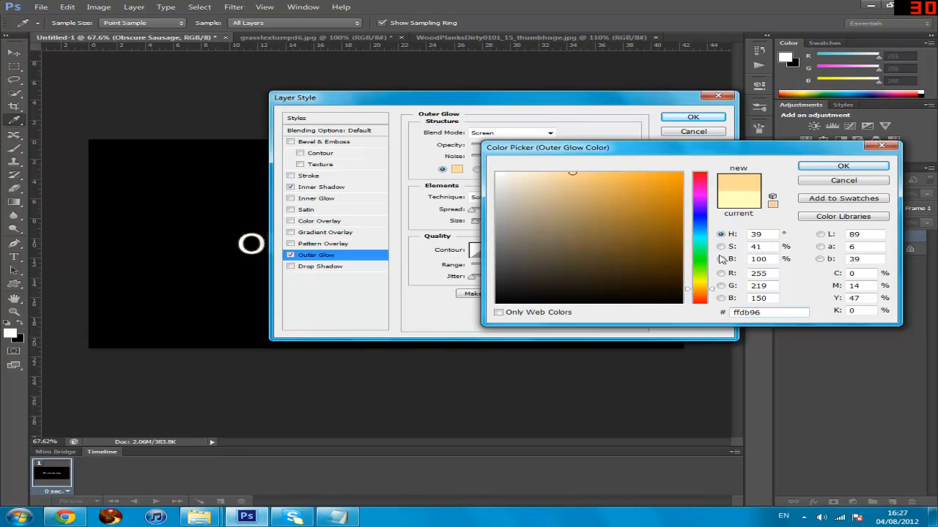
pyautogui.click(827, 170)
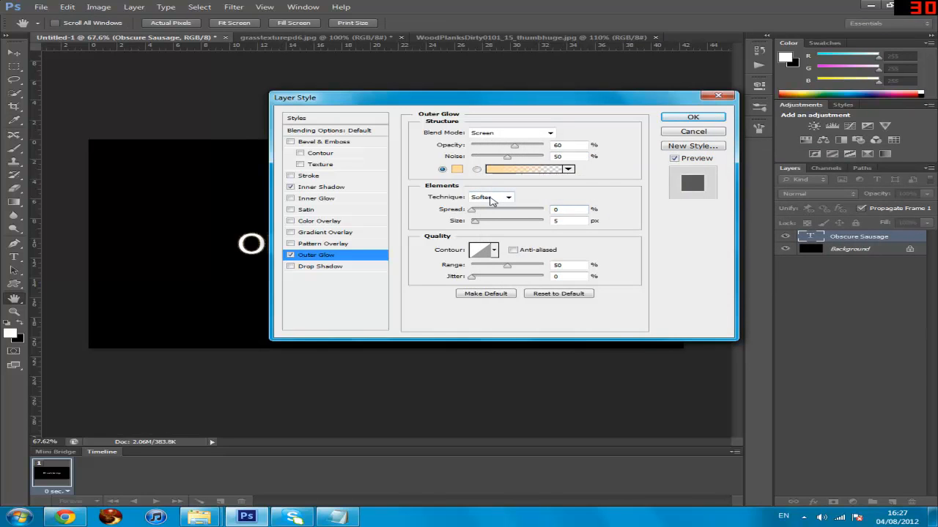
# Set the Outer Glow size to 10 px and apply the second preset contour to it
pyautogui.click(573, 221)
pyautogui.write('10')
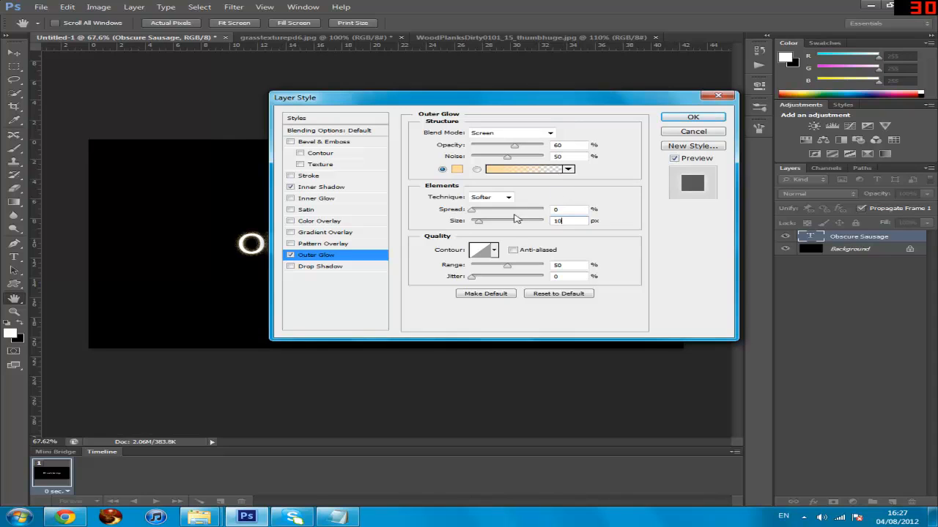
pyautogui.click(493, 251)
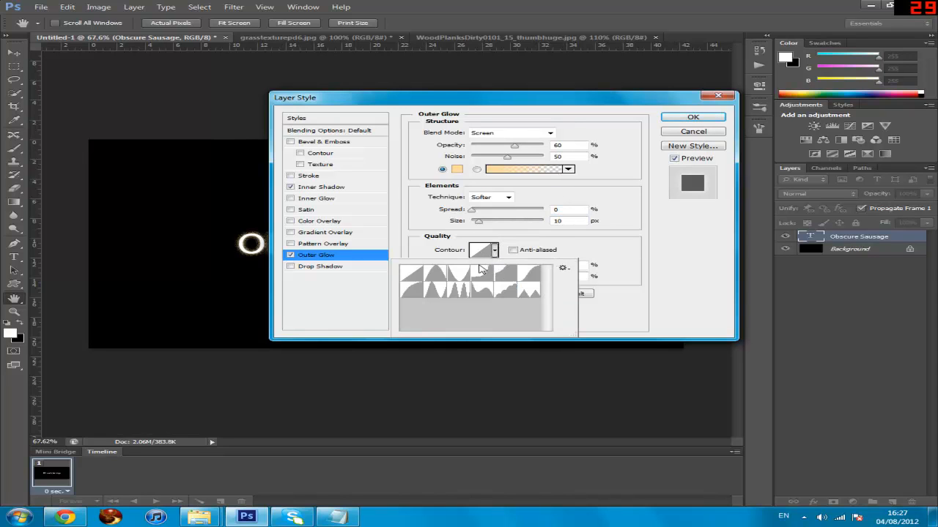
pyautogui.click(434, 274)
pyautogui.click(603, 247)
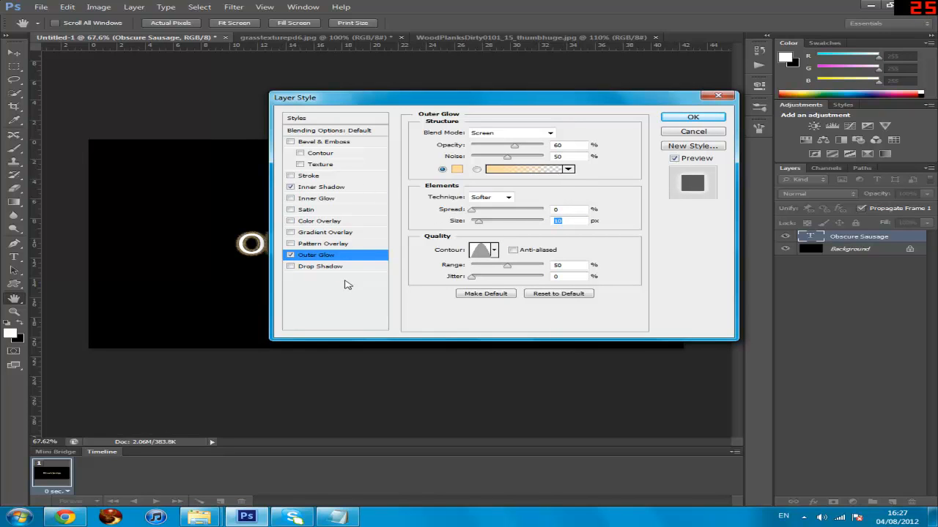
# Add Bevel & Emboss to the text with a depth of 196%, a size of 21 px and a soften of 10 px
pyautogui.click(291, 142)
pyautogui.click(323, 144)
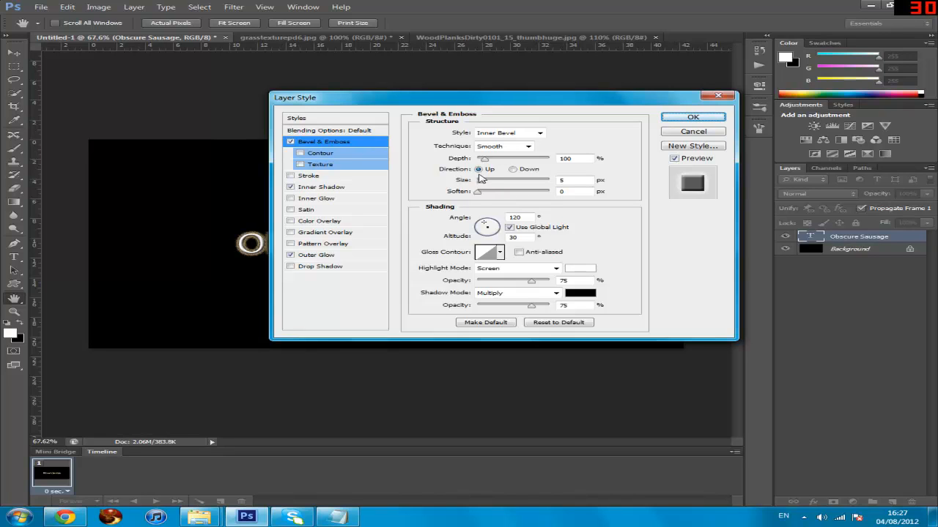
pyautogui.moveTo(577, 158); pyautogui.dragTo(546, 161)
pyautogui.press('BackSpace')
pyautogui.write('19')
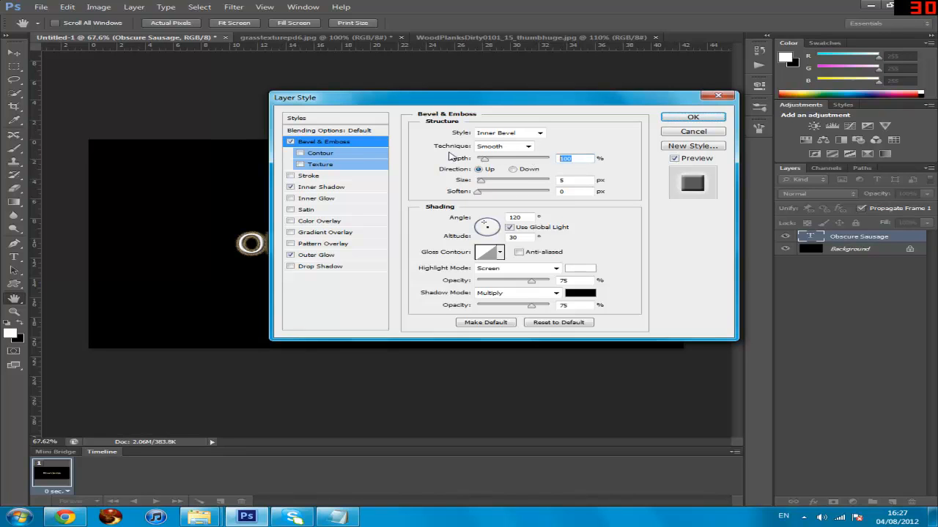
pyautogui.write('6')
pyautogui.click(617, 176)
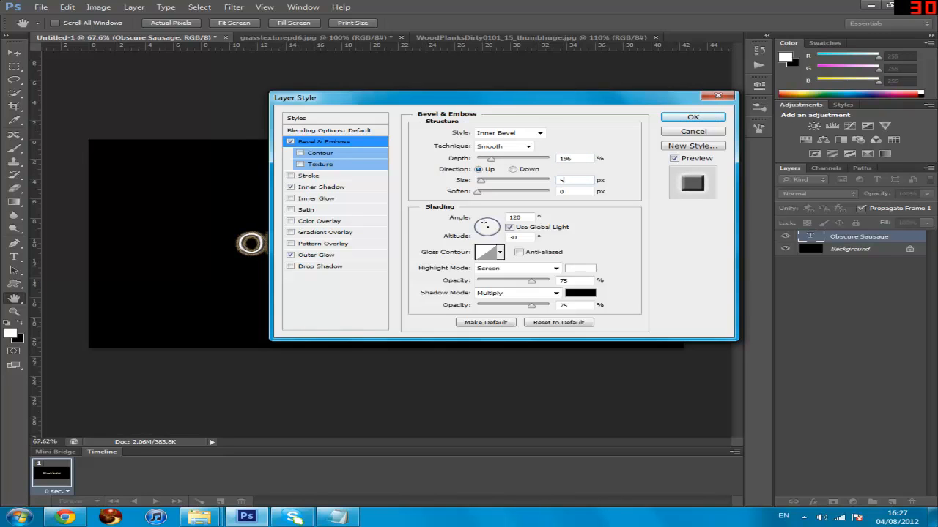
pyautogui.write('21')
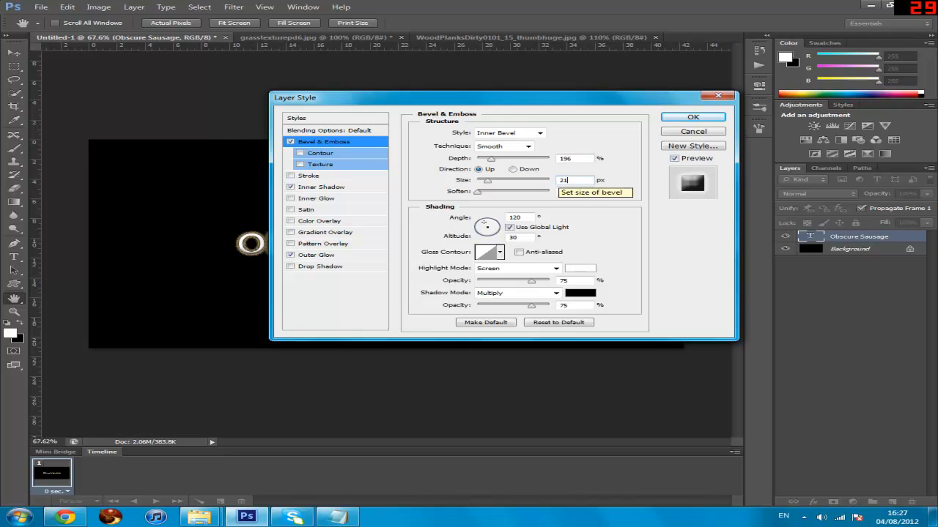
pyautogui.press('Tab')
pyautogui.write('10')
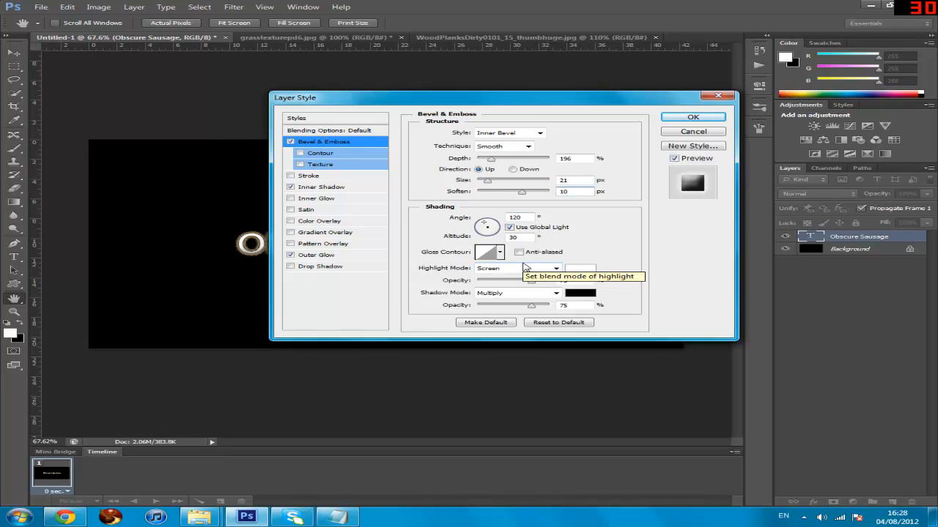
# Choose the fifth preset as the bevel's gloss contour and enable the Contour sub-effect
pyautogui.click(500, 253)
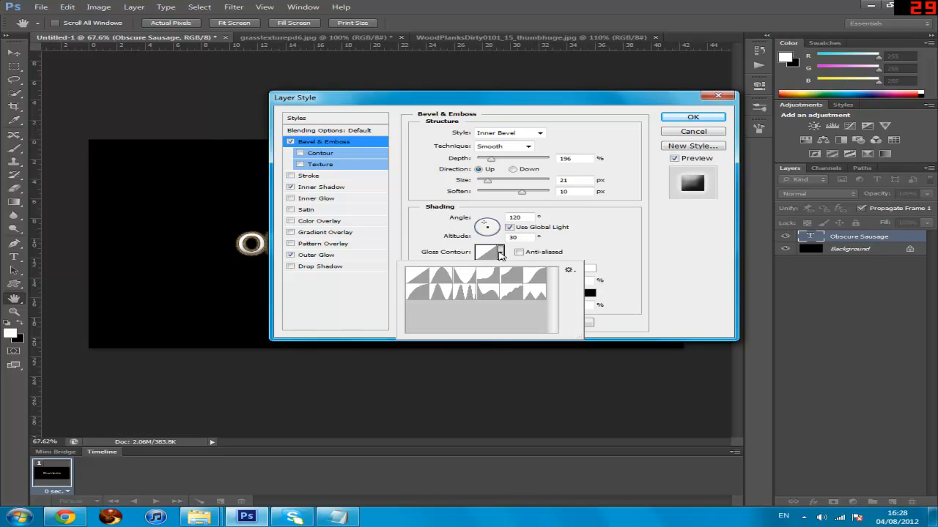
pyautogui.click(515, 272)
pyautogui.click(635, 246)
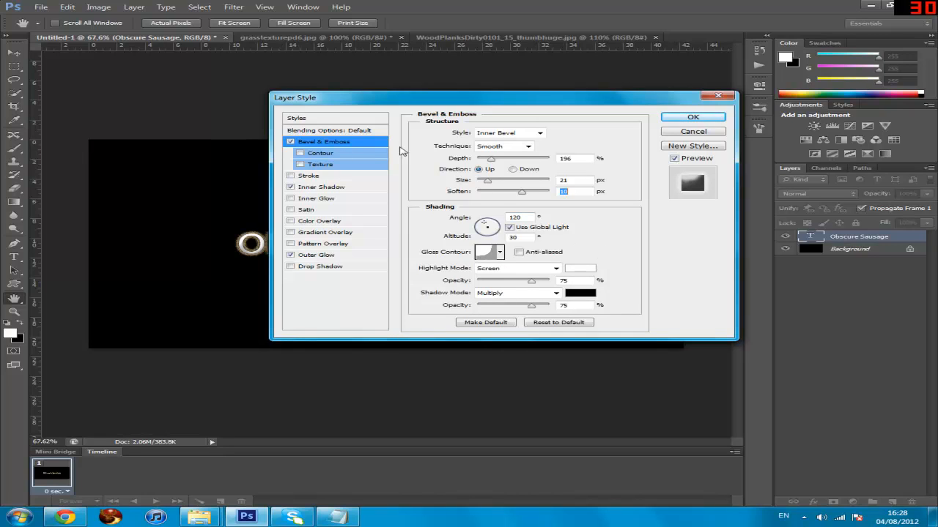
pyautogui.click(300, 153)
# Add a Color Overlay in c6ff00 to the text and apply the layer style
pyautogui.click(290, 220)
pyautogui.click(330, 221)
pyautogui.click(574, 133)
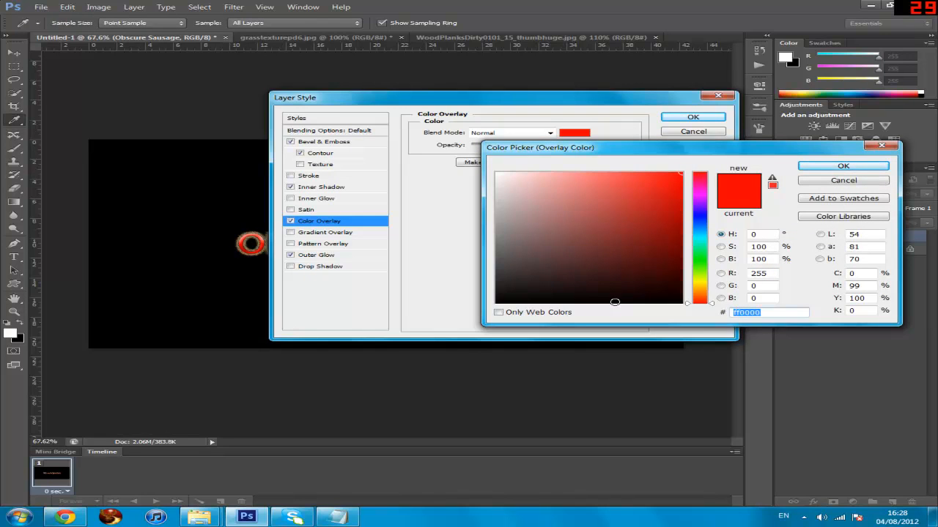
pyautogui.write('c6ff00')
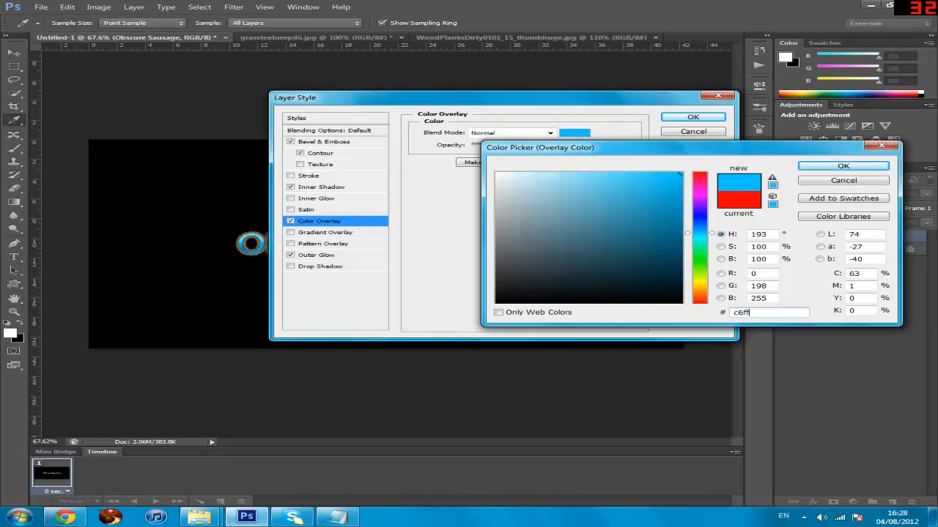
pyautogui.click(837, 165)
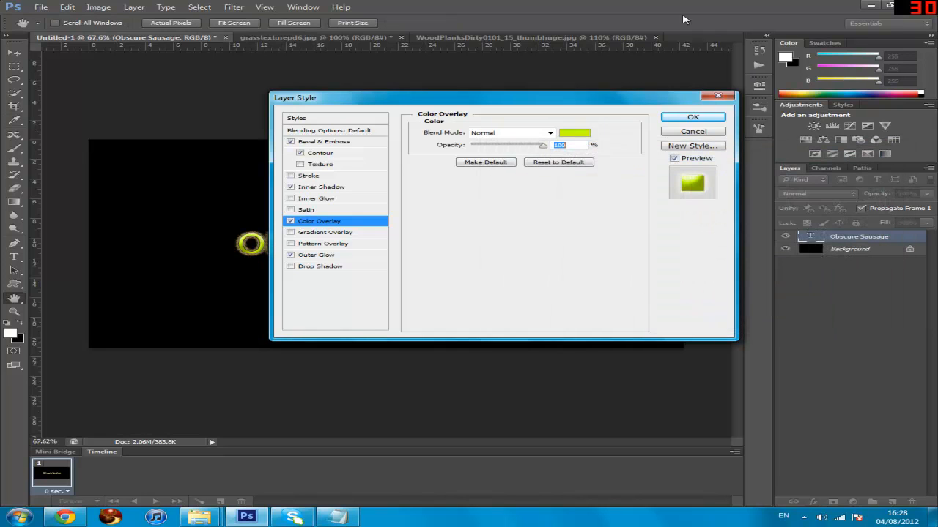
pyautogui.click(688, 117)
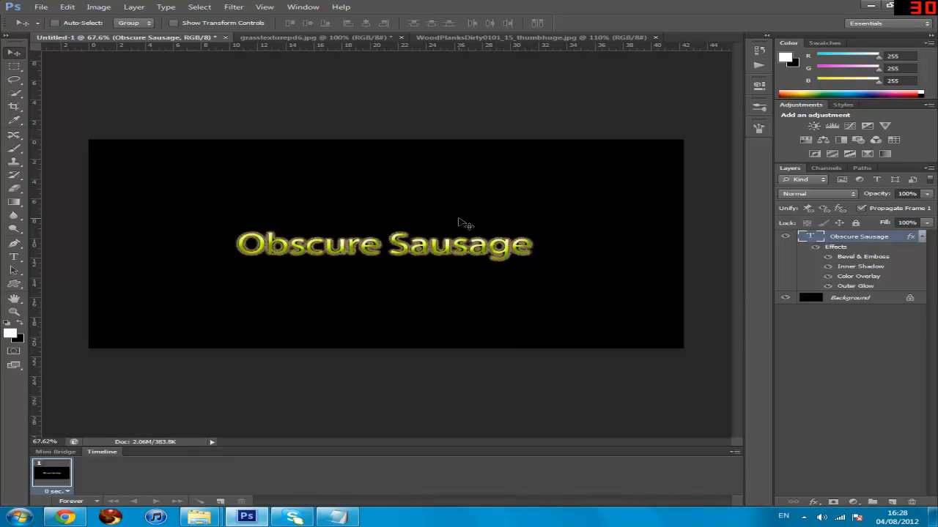
# Load the Obscure Sausage letters as a selection and expand it by 15 pixels
pyautogui.scroll(1, 457, 221)
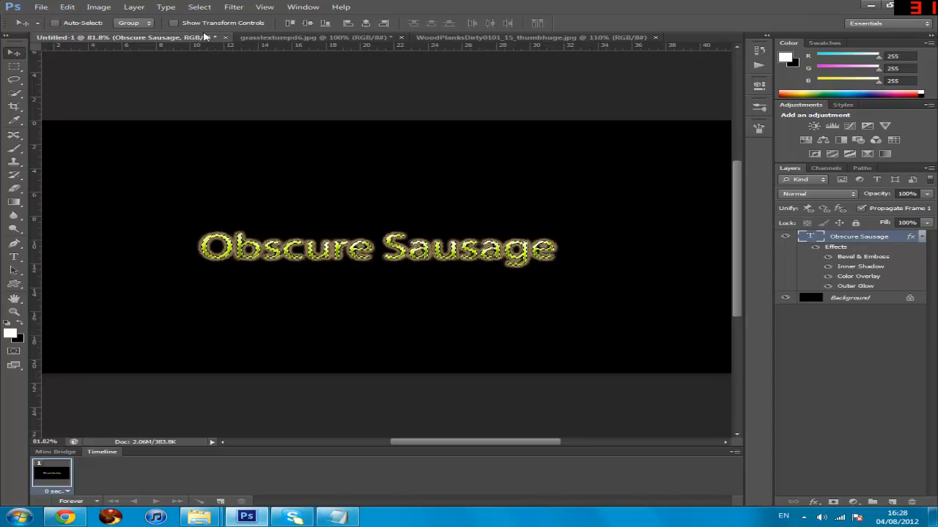
pyautogui.click(198, 9)
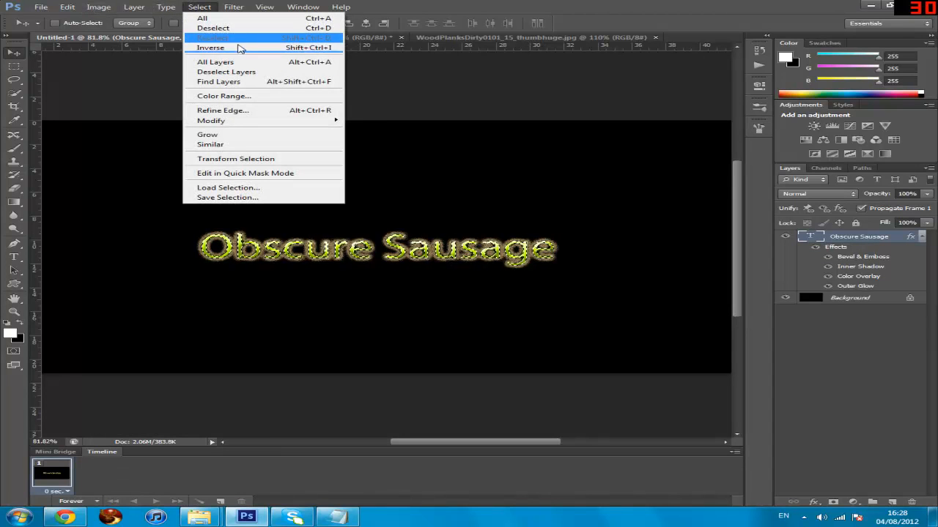
pyautogui.moveTo(285, 121)
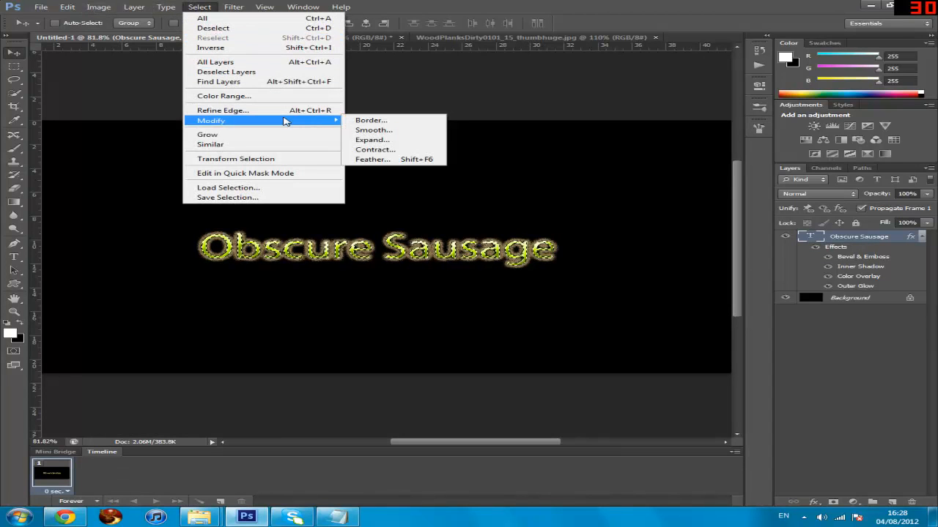
pyautogui.click(371, 139)
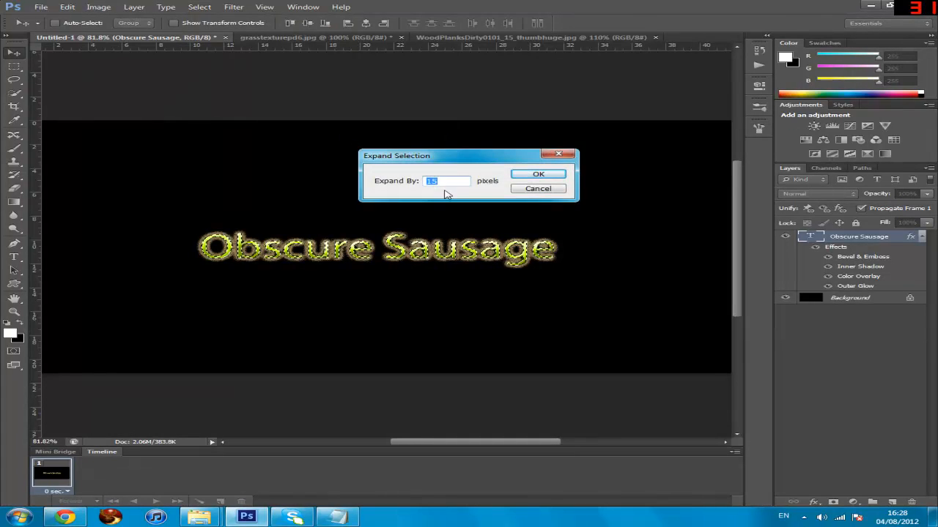
pyautogui.click(533, 176)
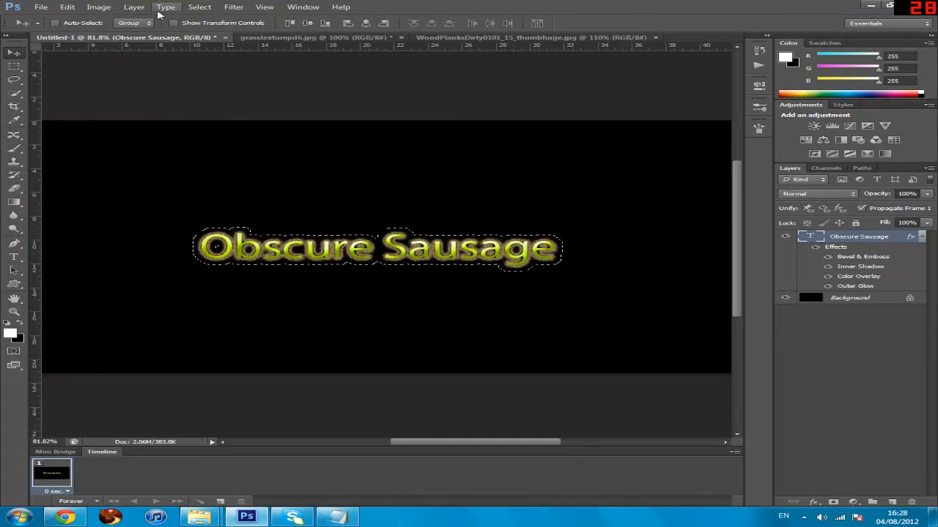
# Feather the expanded text selection with a radius of 15 pixels
pyautogui.click(205, 8)
pyautogui.moveTo(304, 120)
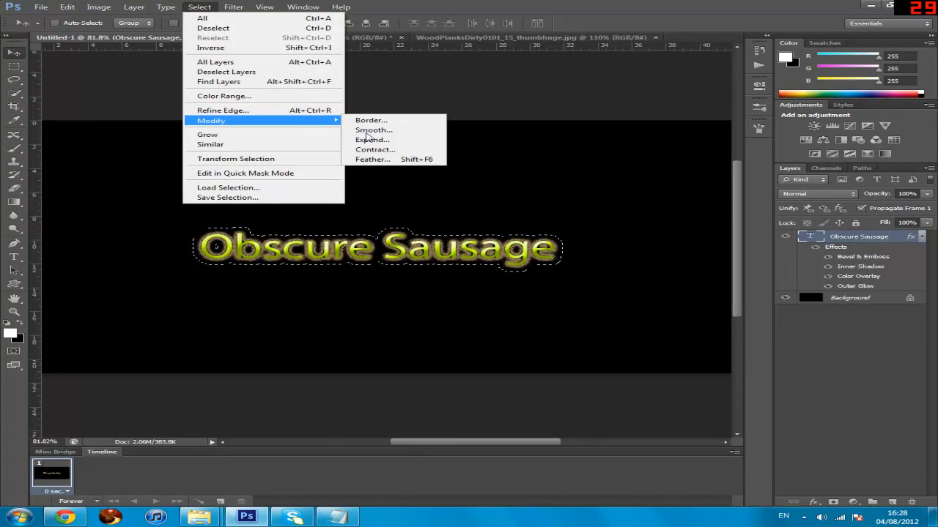
pyautogui.click(408, 160)
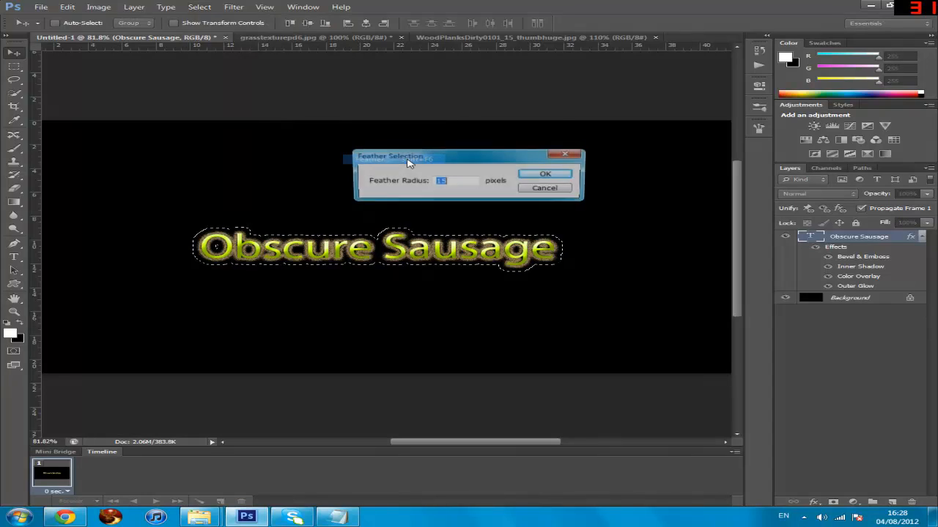
pyautogui.click(547, 176)
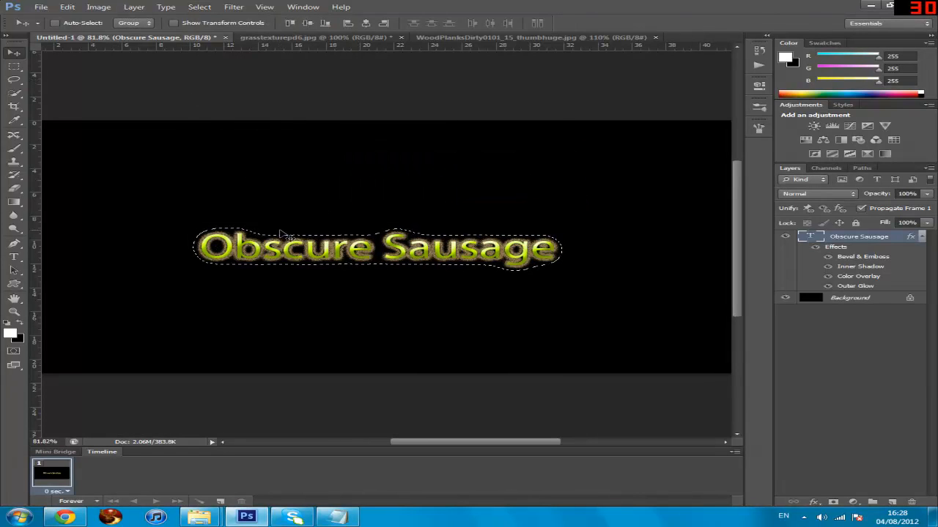
# Transfer the feathered selection outline from the text document to grasstexturepd6.jpg and position it over the grass
pyautogui.click(15, 67)
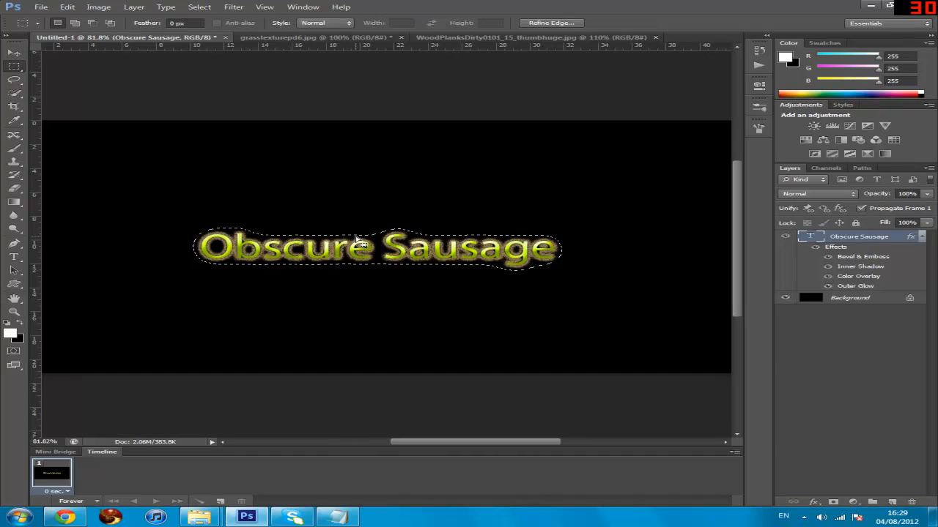
pyautogui.moveTo(357, 234)
pyautogui.mouseDown()
pyautogui.moveTo(353, 42)
pyautogui.moveTo(325, 36)
pyautogui.moveTo(376, 212)
pyautogui.moveTo(369, 231)
pyautogui.mouseUp()
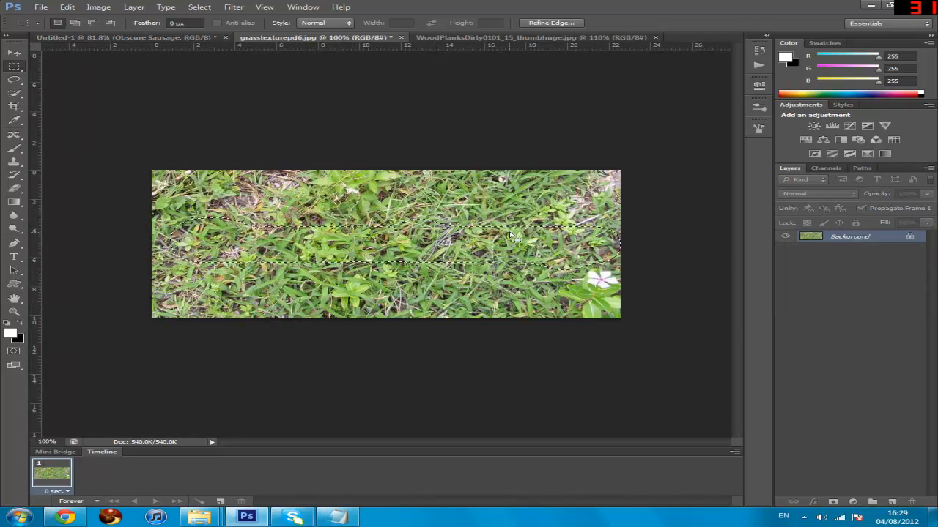
pyautogui.moveTo(476, 230); pyautogui.dragTo(502, 238)
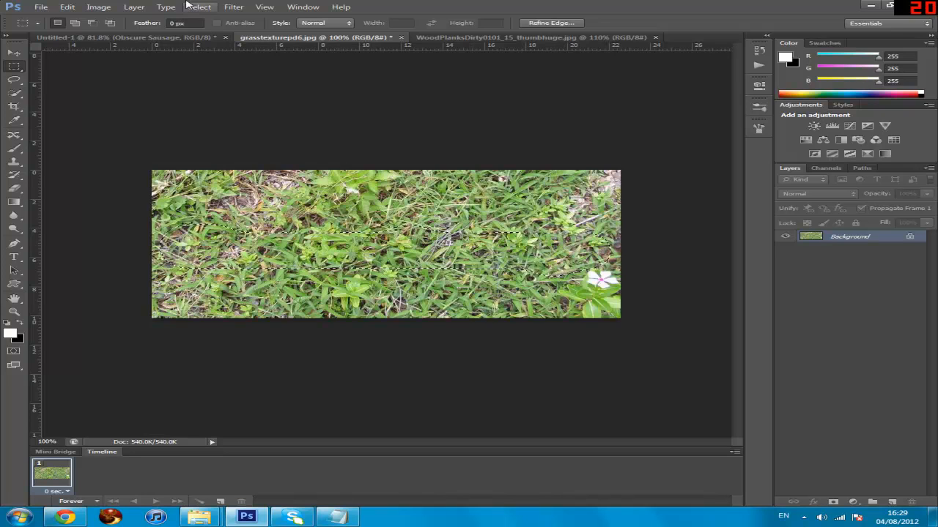
# Paste the selected grass over the text in Untitled-1 as a new layer and set its blend mode to Hard Light
pyautogui.click(162, 38)
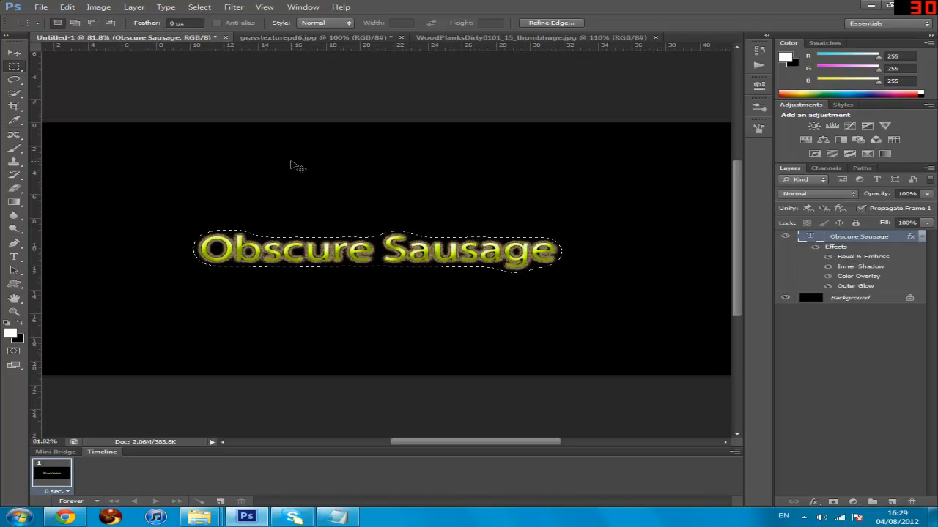
pyautogui.hotkey('ctrl', 'shift', 'alt', 'v')
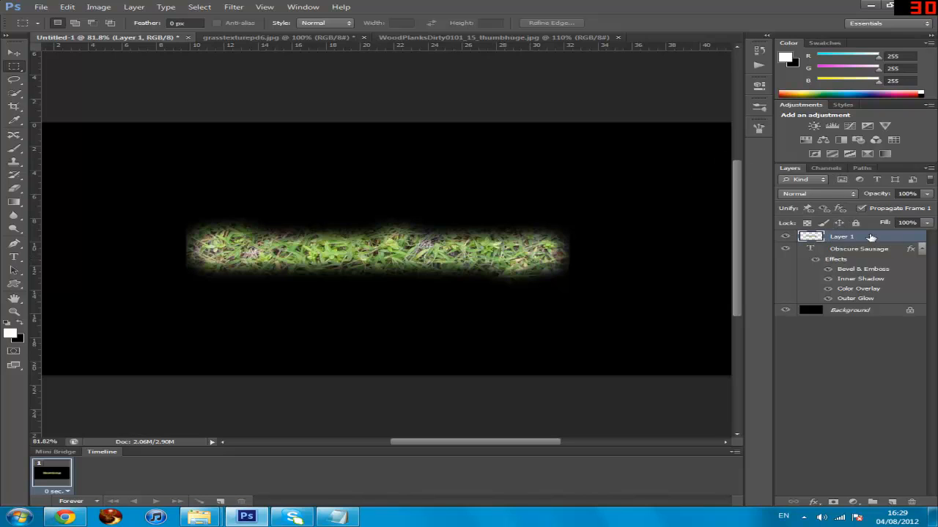
pyautogui.click(818, 195)
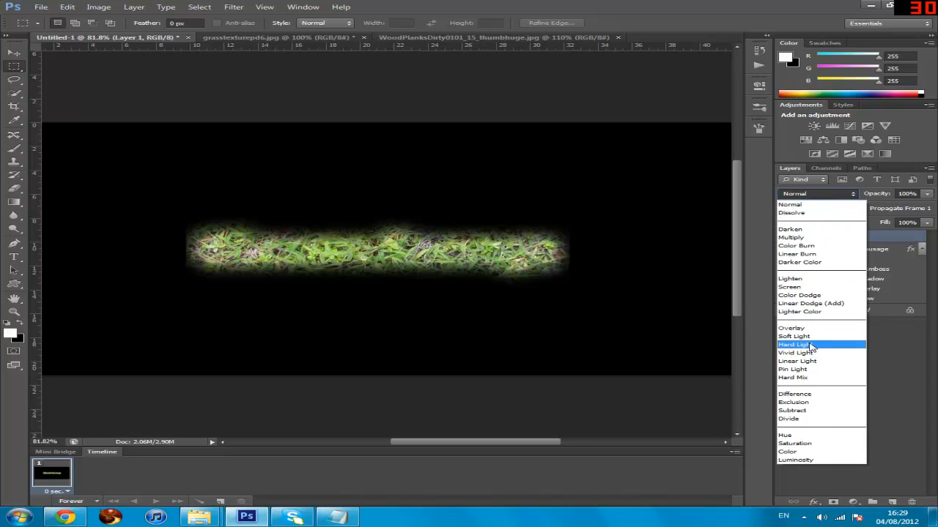
pyautogui.click(811, 346)
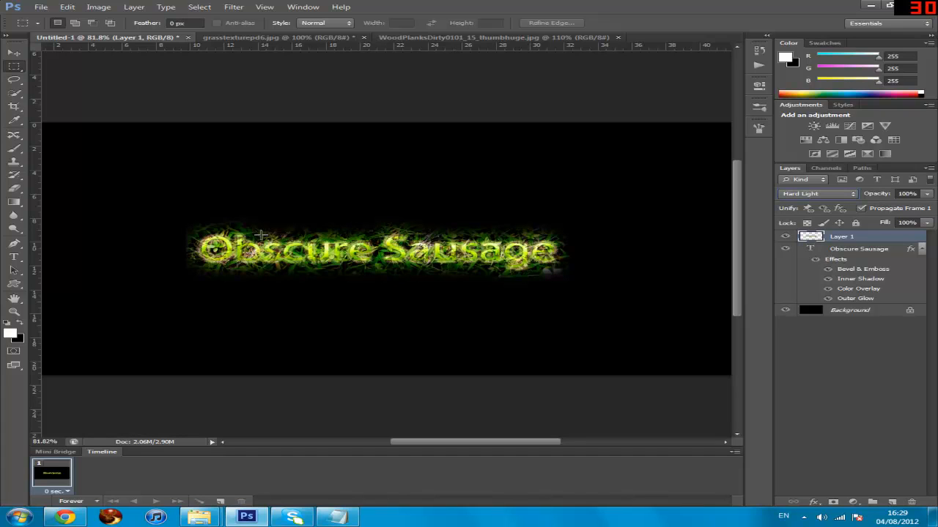
# Add a Levels adjustment layer above the grass layer with the shadow input level set to 100
pyautogui.click(849, 501)
pyautogui.click(872, 326)
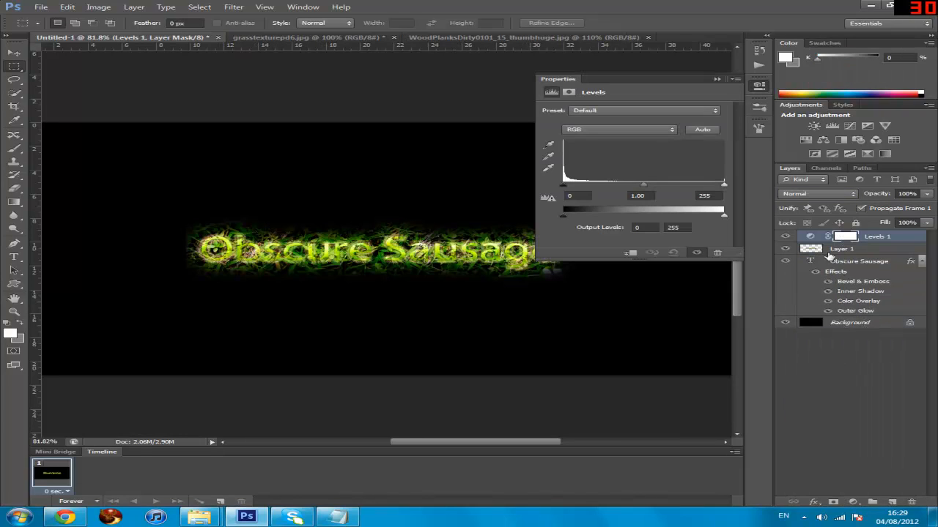
pyautogui.moveTo(576, 196); pyautogui.dragTo(550, 198)
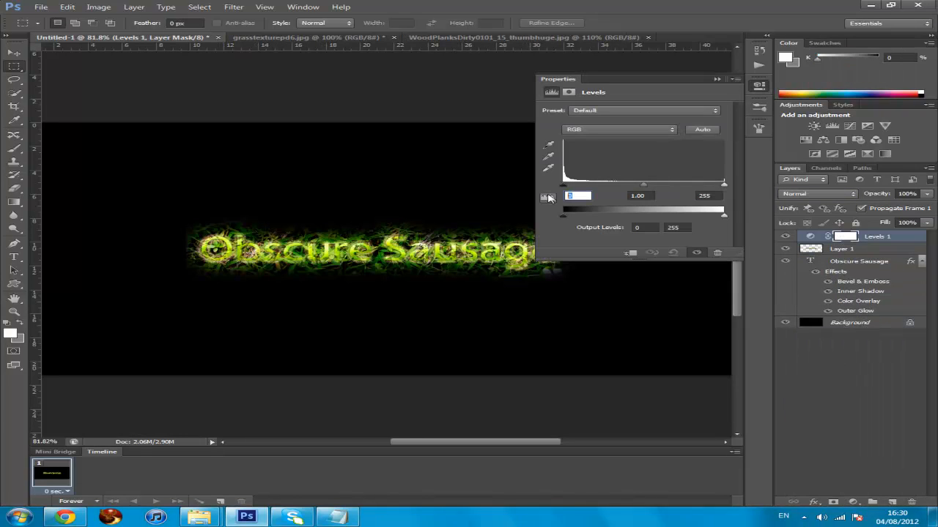
pyautogui.write('100')
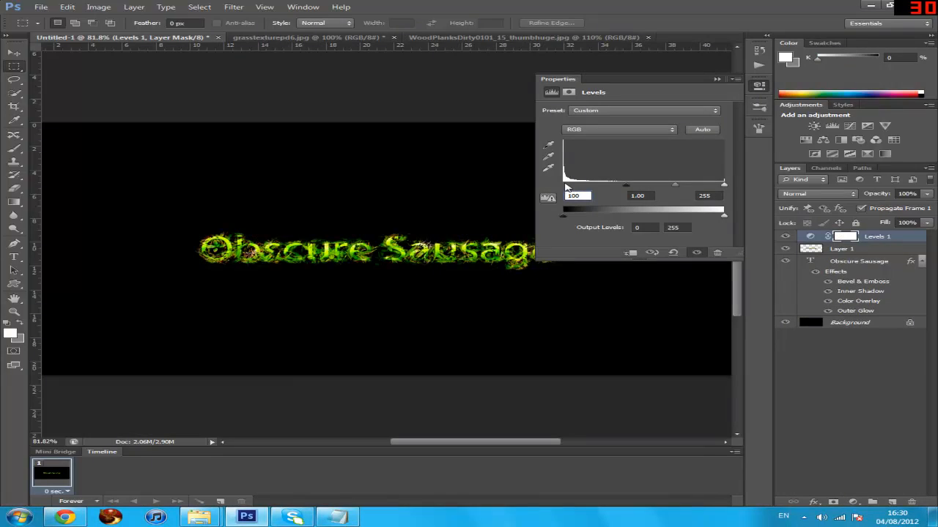
pyautogui.click(718, 79)
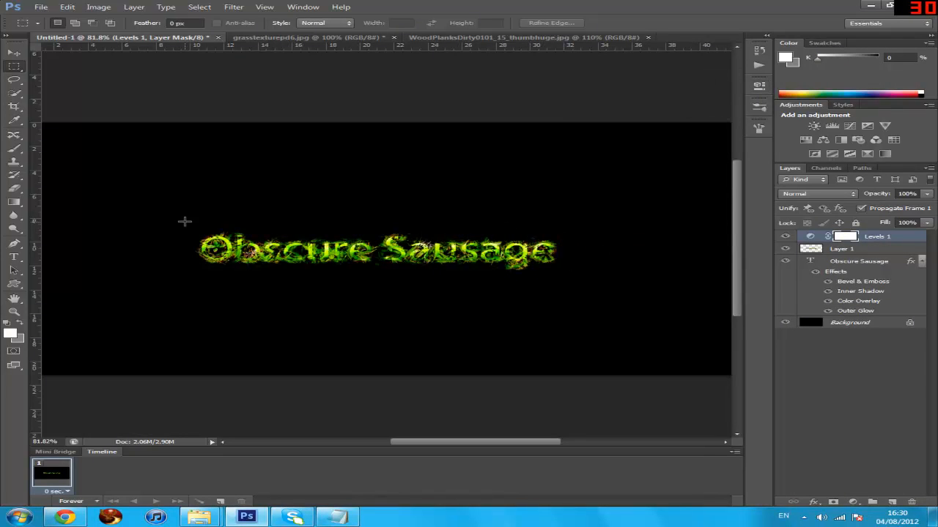
# Erase the grass on Layer 1 where it covers the strokes of the letter "b" in "Obscure"
pyautogui.click(870, 250)
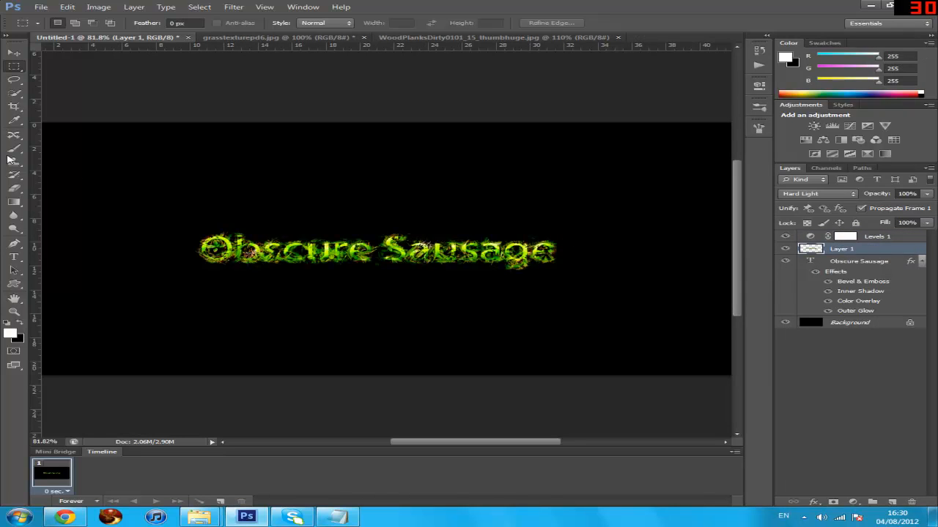
pyautogui.click(13, 191)
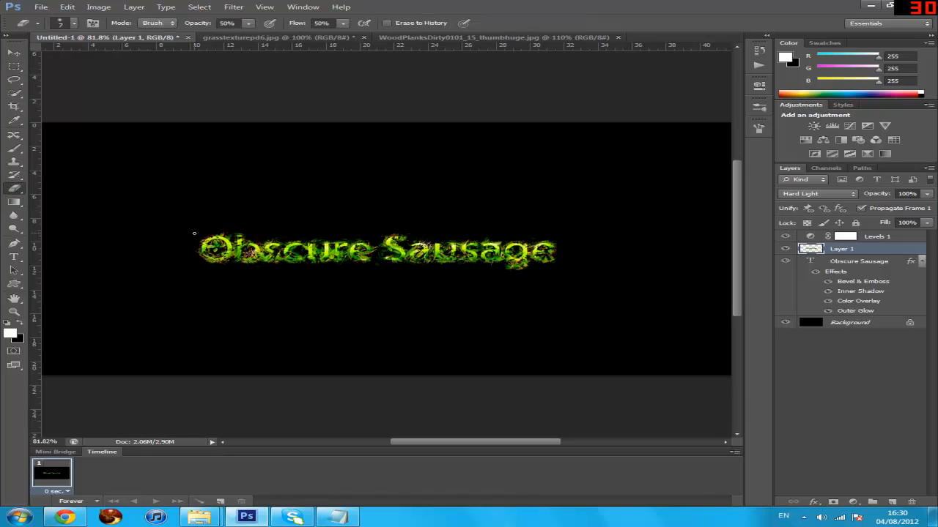
pyautogui.scroll(3, 206, 222)
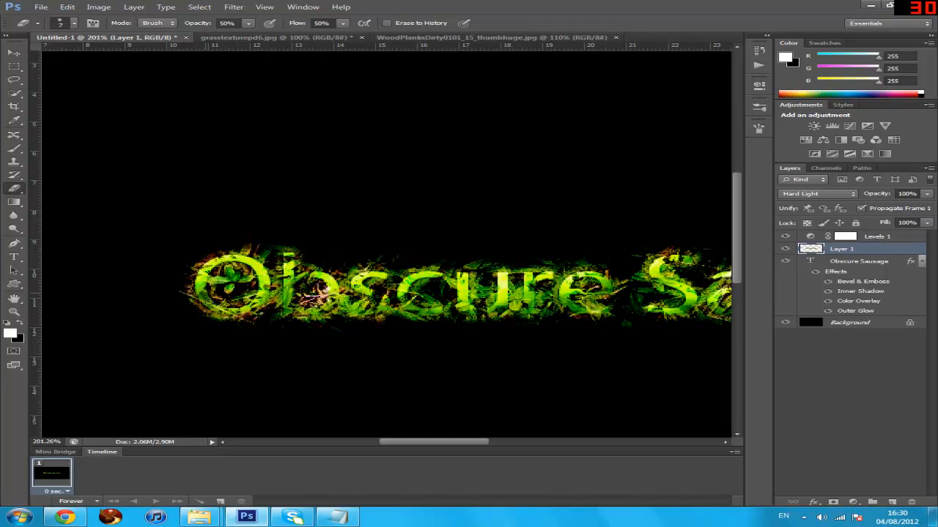
pyautogui.scroll(3, 210, 301)
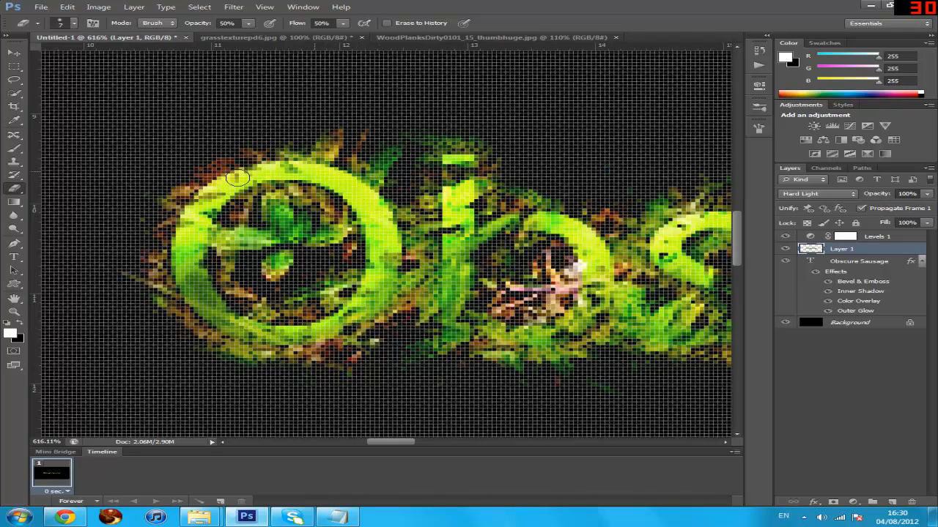
pyautogui.moveTo(393, 442); pyautogui.dragTo(410, 443)
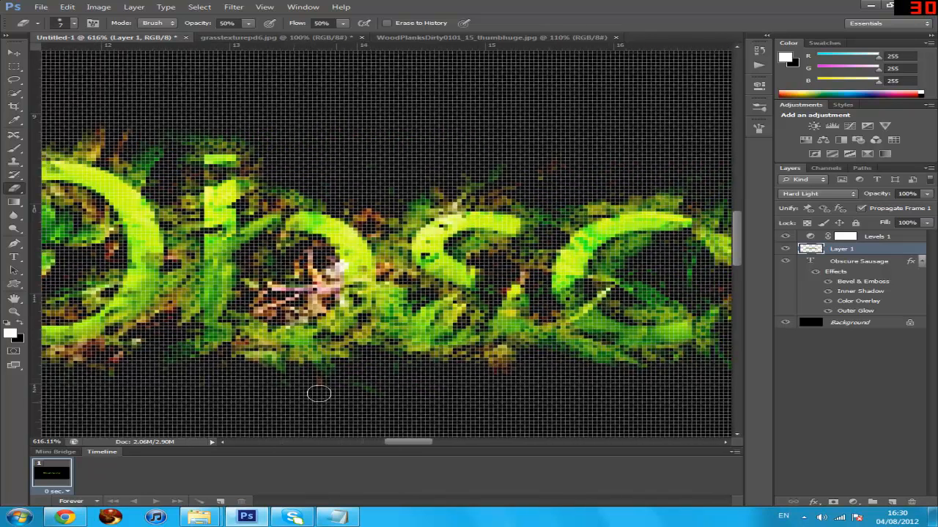
pyautogui.moveTo(209, 198)
pyautogui.mouseDown()
pyautogui.moveTo(215, 252)
pyautogui.moveTo(207, 166)
pyautogui.moveTo(223, 163)
pyautogui.moveTo(220, 320)
pyautogui.moveTo(302, 328)
pyautogui.moveTo(344, 281)
pyautogui.moveTo(335, 321)
pyautogui.moveTo(360, 277)
pyautogui.moveTo(356, 260)
pyautogui.moveTo(351, 300)
pyautogui.moveTo(354, 277)
pyautogui.moveTo(338, 241)
pyautogui.moveTo(316, 222)
pyautogui.moveTo(245, 237)
pyautogui.moveTo(214, 272)
pyautogui.moveTo(223, 249)
pyautogui.moveTo(269, 225)
pyautogui.mouseUp()
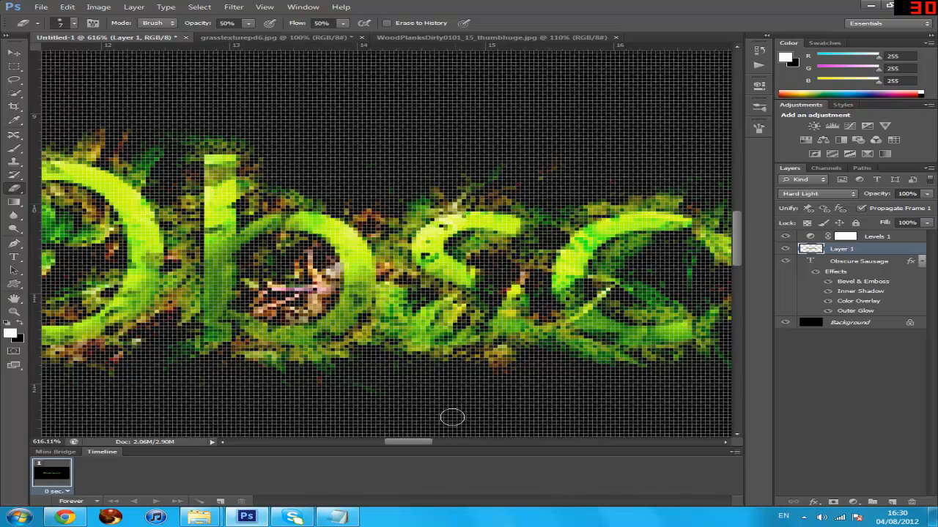
# Erase the grass covering the strokes of the letters "scure" in "Obscure" on Layer 1
pyautogui.moveTo(412, 442)
pyautogui.mouseDown()
pyautogui.moveTo(440, 442)
pyautogui.moveTo(428, 442)
pyautogui.mouseUp()
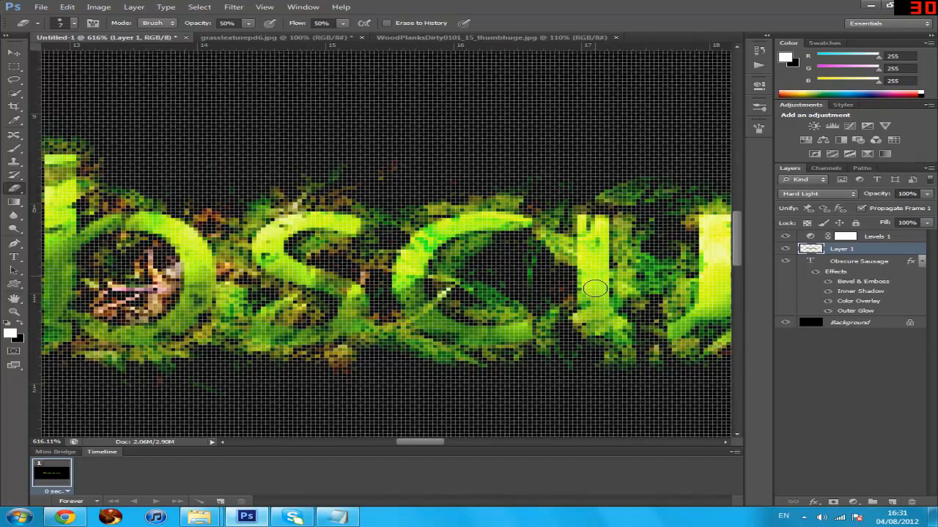
pyautogui.moveTo(413, 444); pyautogui.dragTo(454, 441)
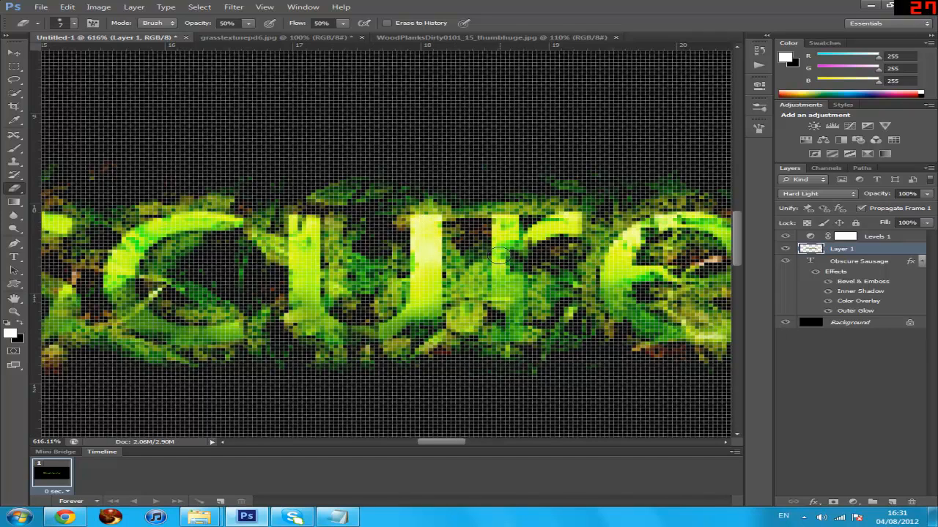
pyautogui.moveTo(500, 249)
pyautogui.mouseDown()
pyautogui.moveTo(500, 316)
pyautogui.moveTo(508, 246)
pyautogui.moveTo(558, 230)
pyautogui.moveTo(501, 263)
pyautogui.moveTo(563, 228)
pyautogui.moveTo(508, 265)
pyautogui.mouseUp()
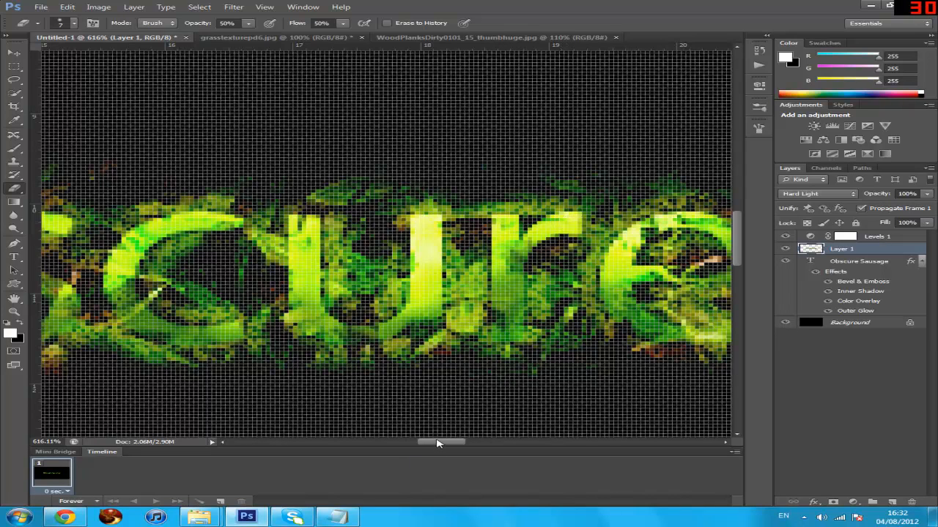
pyautogui.moveTo(439, 443); pyautogui.dragTo(460, 443)
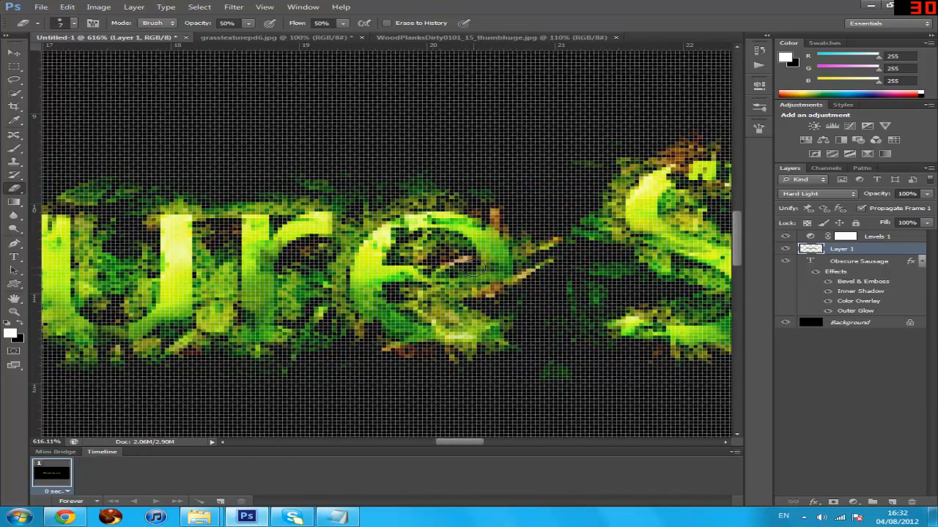
pyautogui.moveTo(485, 268)
pyautogui.mouseDown()
pyautogui.moveTo(430, 230)
pyautogui.moveTo(386, 233)
pyautogui.moveTo(373, 253)
pyautogui.moveTo(432, 229)
pyautogui.moveTo(392, 236)
pyautogui.moveTo(380, 286)
pyautogui.moveTo(417, 334)
pyautogui.moveTo(470, 335)
pyautogui.moveTo(398, 333)
pyautogui.moveTo(480, 324)
pyautogui.moveTo(442, 334)
pyautogui.moveTo(499, 331)
pyautogui.moveTo(419, 332)
pyautogui.moveTo(474, 330)
pyautogui.moveTo(435, 338)
pyautogui.moveTo(368, 315)
pyautogui.moveTo(448, 337)
pyautogui.mouseUp()
# Erase the grass covering the strokes of the letters "Saus" in "Sausage" on Layer 1
pyautogui.moveTo(438, 446); pyautogui.dragTo(486, 443)
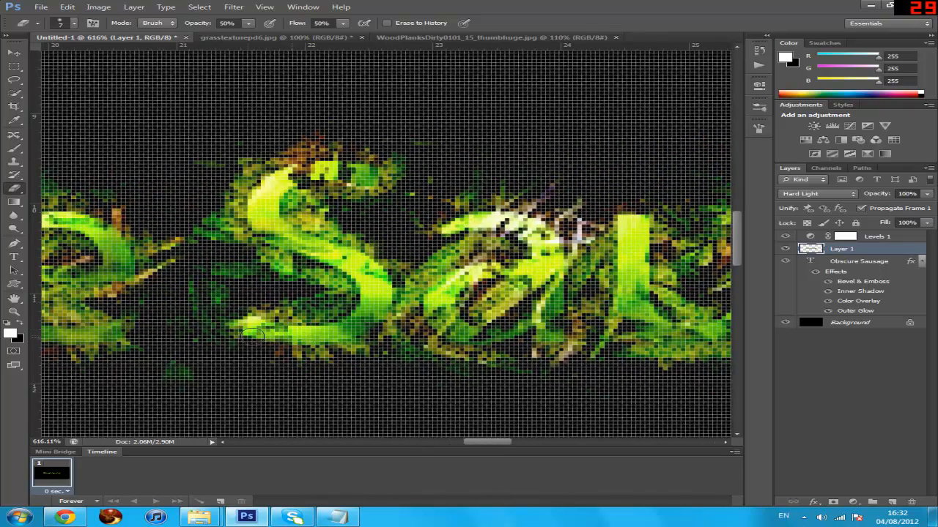
pyautogui.moveTo(335, 328)
pyautogui.mouseDown()
pyautogui.moveTo(384, 288)
pyautogui.moveTo(265, 212)
pyautogui.moveTo(314, 166)
pyautogui.moveTo(345, 169)
pyautogui.mouseUp()
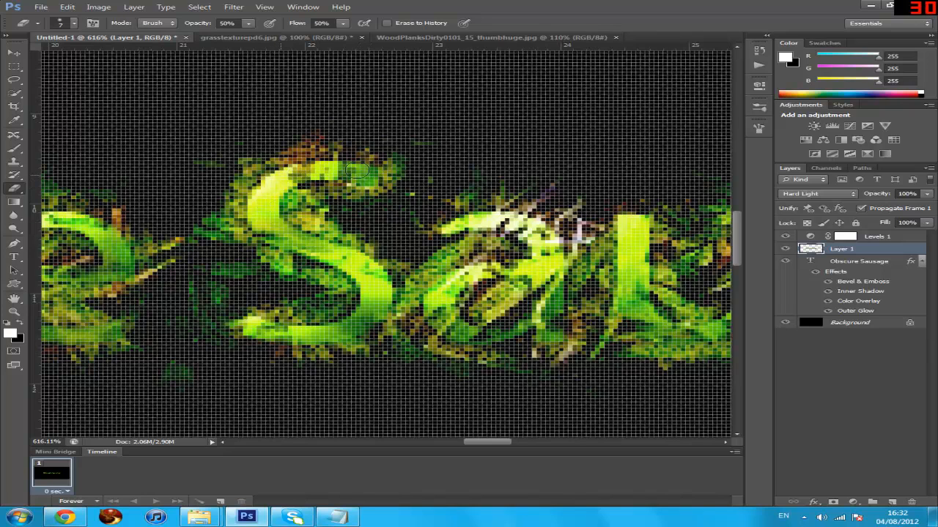
pyautogui.hscroll(5, 294, 172)
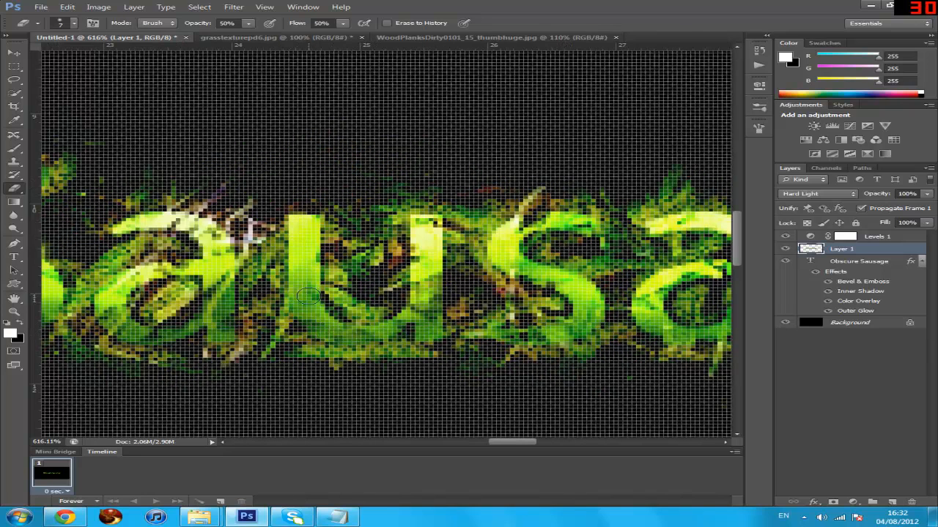
pyautogui.hscroll(5, 495, 432)
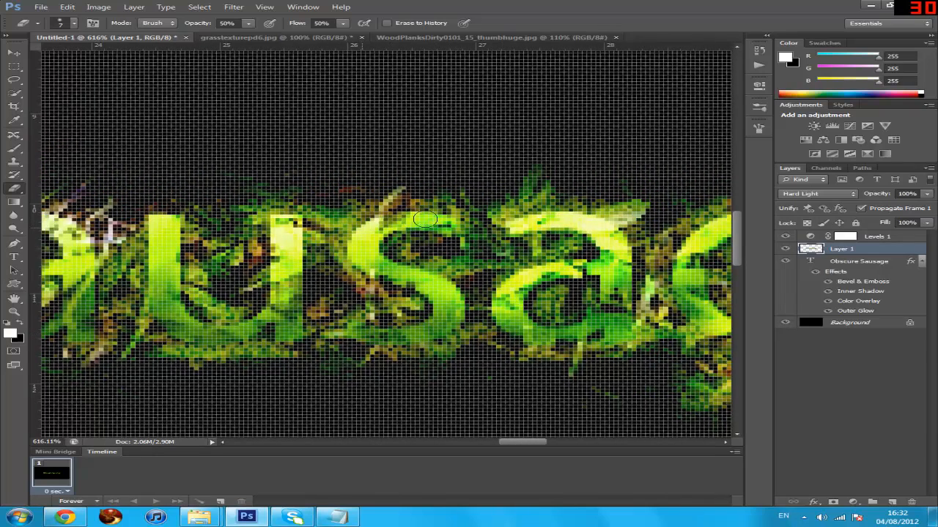
# Erase the grass covering the strokes of the letters "age" at the end of "Sausage" on Layer 1
pyautogui.moveTo(533, 443); pyautogui.dragTo(548, 442)
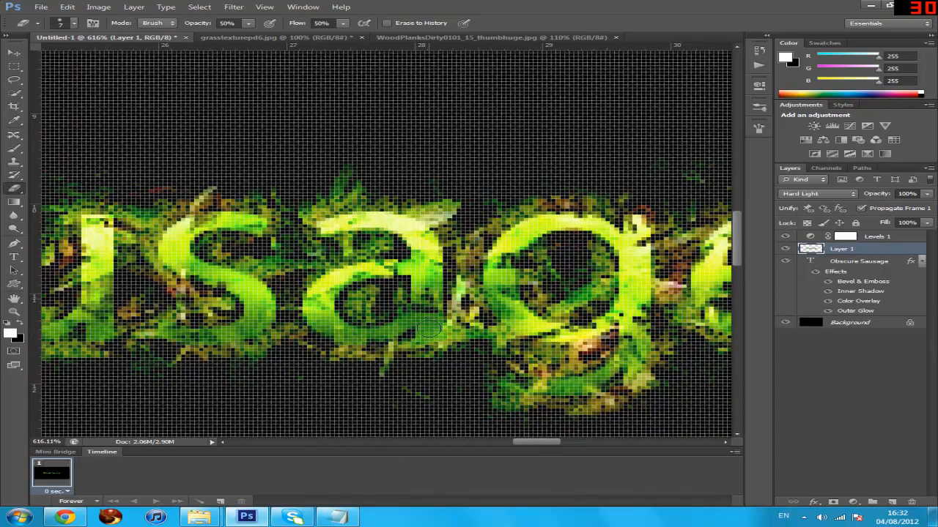
pyautogui.moveTo(526, 443); pyautogui.dragTo(540, 445)
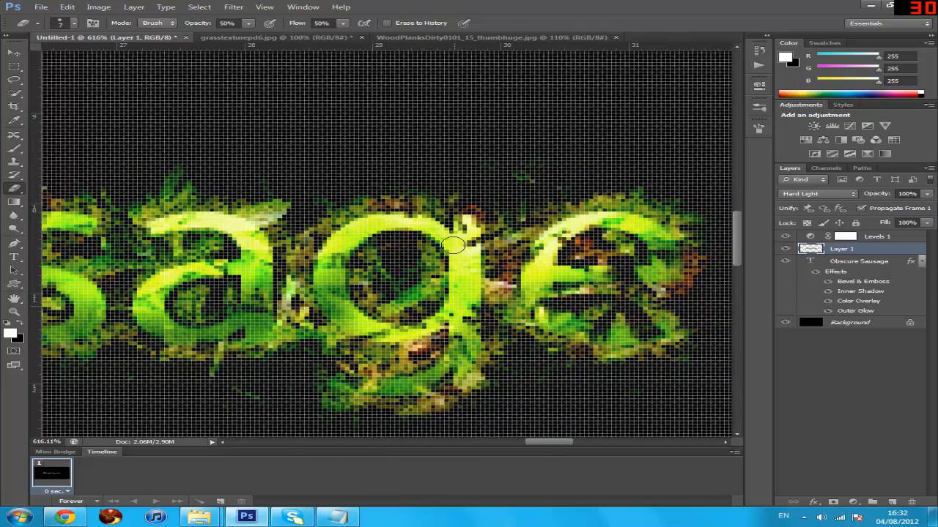
pyautogui.moveTo(371, 388)
pyautogui.mouseDown()
pyautogui.moveTo(425, 390)
pyautogui.moveTo(413, 379)
pyautogui.moveTo(357, 382)
pyautogui.moveTo(454, 370)
pyautogui.moveTo(469, 322)
pyautogui.moveTo(454, 367)
pyautogui.moveTo(450, 318)
pyautogui.mouseUp()
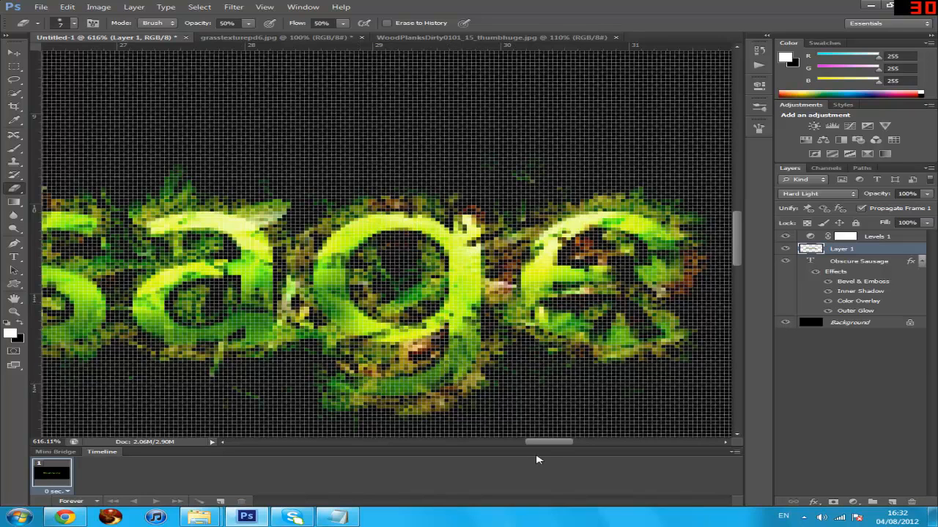
pyautogui.moveTo(554, 441); pyautogui.dragTo(564, 442)
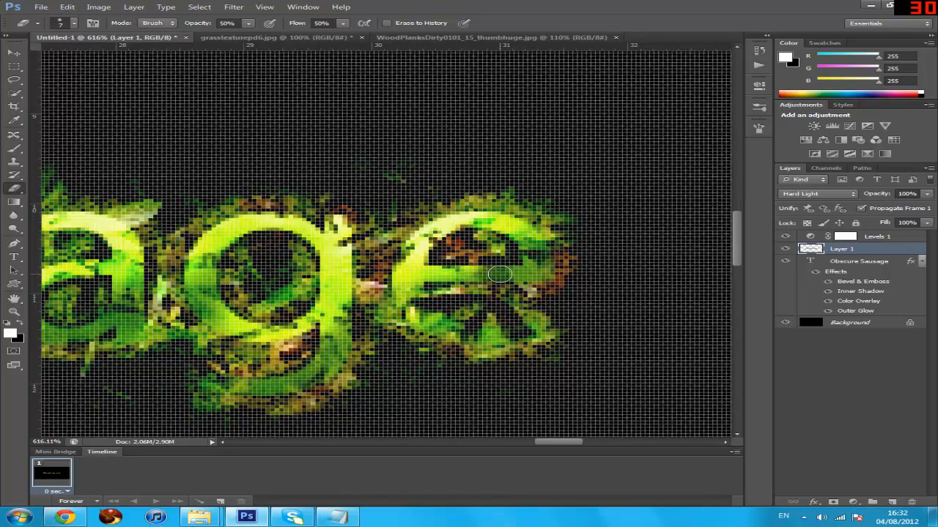
pyautogui.moveTo(540, 262)
pyautogui.mouseDown()
pyautogui.moveTo(517, 230)
pyautogui.moveTo(468, 219)
pyautogui.moveTo(407, 254)
pyautogui.moveTo(407, 277)
pyautogui.moveTo(401, 257)
pyautogui.moveTo(417, 314)
pyautogui.moveTo(512, 331)
pyautogui.moveTo(438, 329)
pyautogui.moveTo(523, 339)
pyautogui.moveTo(431, 327)
pyautogui.moveTo(522, 327)
pyautogui.moveTo(459, 332)
pyautogui.moveTo(541, 337)
pyautogui.moveTo(436, 333)
pyautogui.moveTo(412, 315)
pyautogui.moveTo(472, 337)
pyautogui.moveTo(394, 309)
pyautogui.moveTo(471, 337)
pyautogui.moveTo(414, 298)
pyautogui.mouseUp()
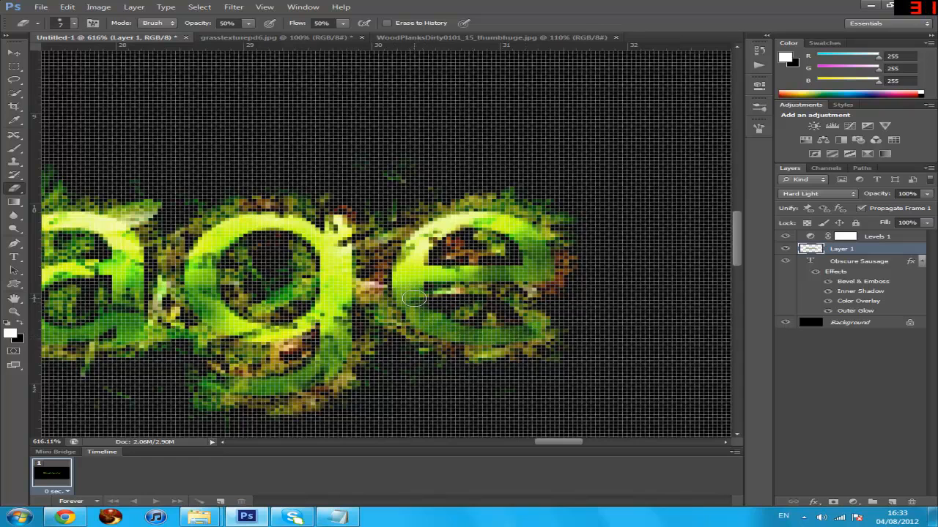
pyautogui.scroll(-5, 287, 311)
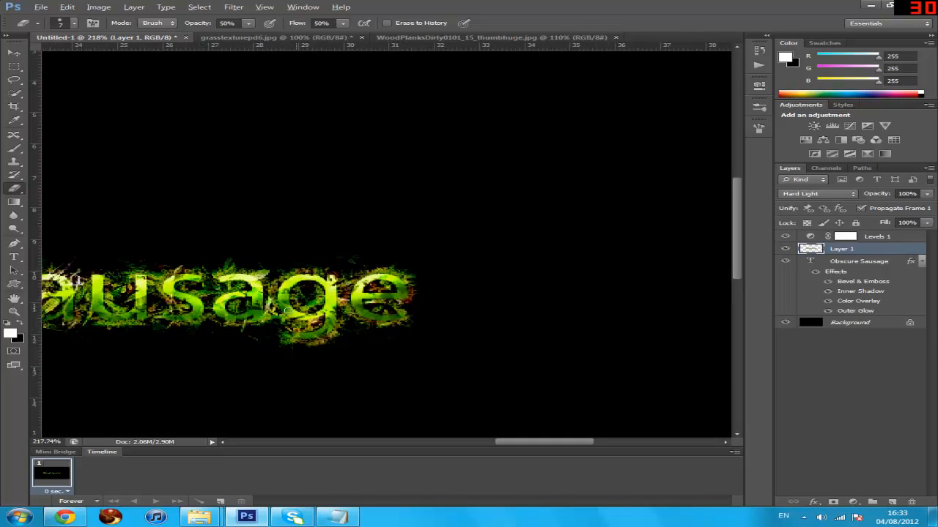
pyautogui.scroll(-5, 286, 309)
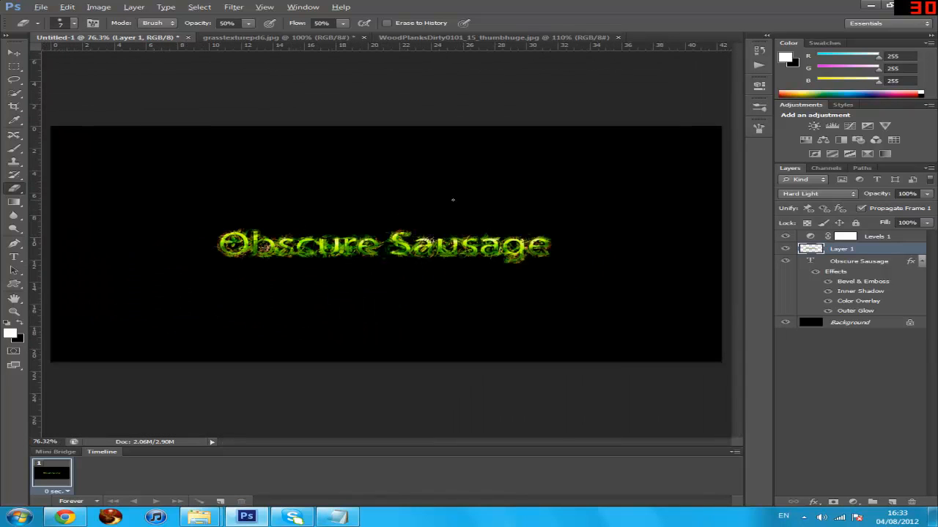
# Examine the wood texture in WoodPlanksDirty0101_15_thumbhuge.jpg and return to the Untitled-1 document
pyautogui.scroll(2, 453, 199)
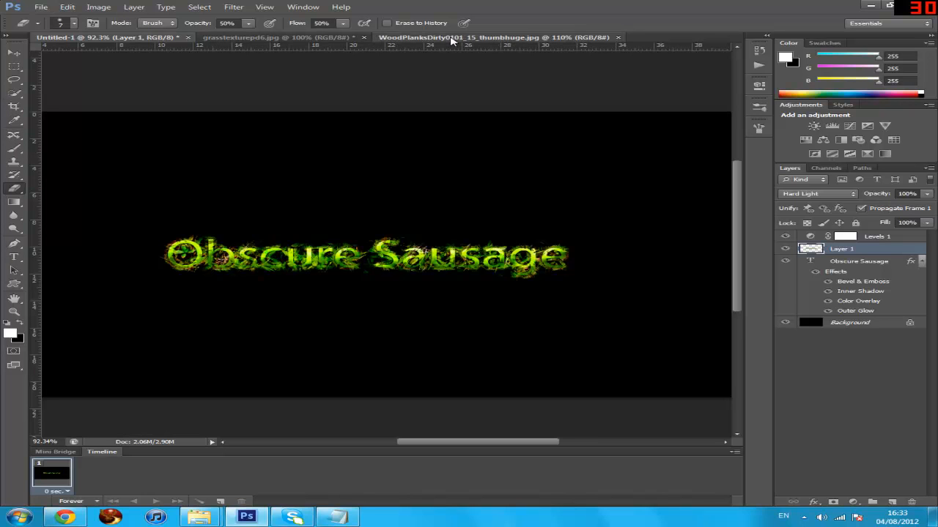
pyautogui.click(483, 37)
pyautogui.press('z')
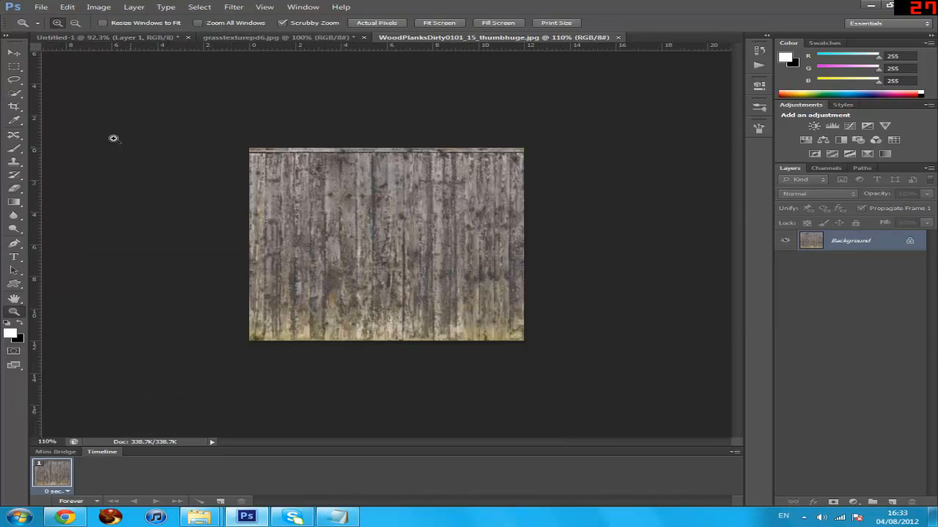
pyautogui.click(14, 55)
pyautogui.scroll(6, 480, 248)
pyautogui.scroll(-6, 478, 247)
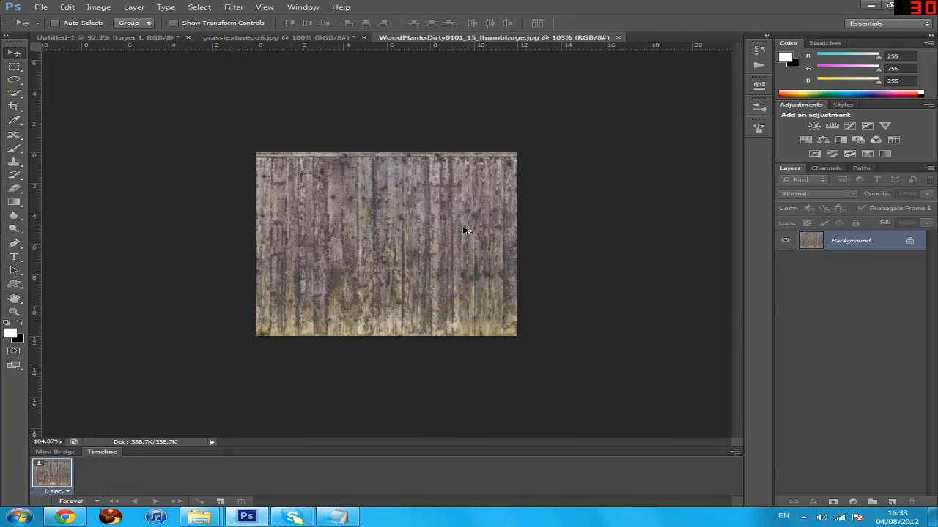
pyautogui.scroll(2, 463, 230)
pyautogui.click(101, 37)
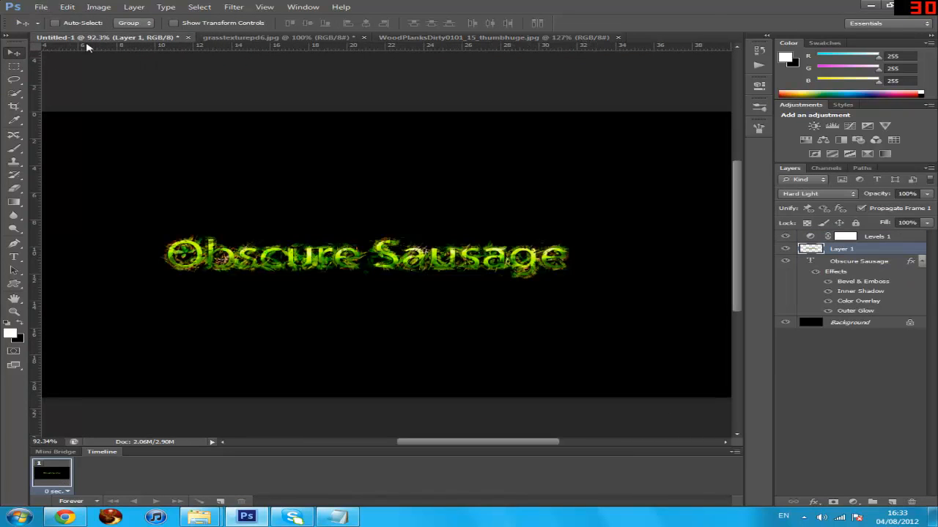
pyautogui.click(15, 79)
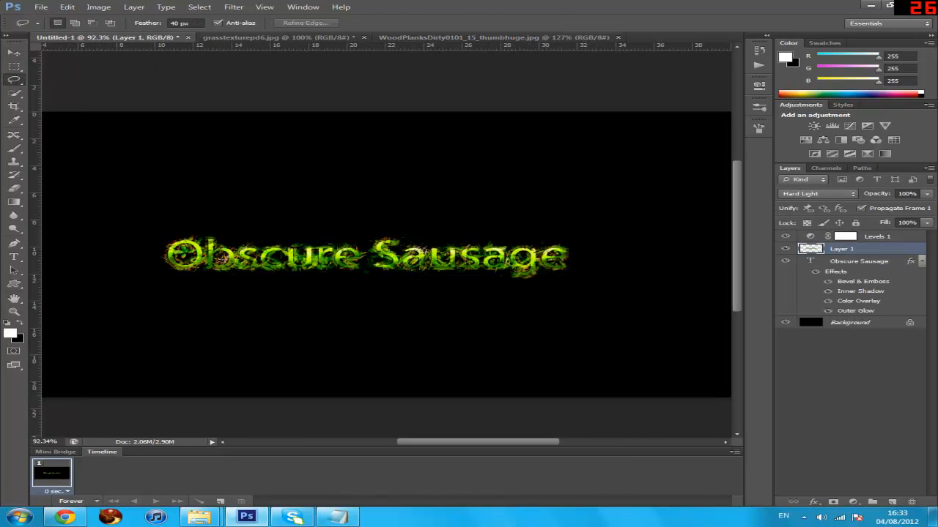
pyautogui.moveTo(179, 24); pyautogui.dragTo(175, 23)
pyautogui.moveTo(197, 275)
pyautogui.mouseDown()
pyautogui.moveTo(162, 278)
pyautogui.moveTo(172, 295)
pyautogui.moveTo(338, 300)
pyautogui.moveTo(501, 299)
pyautogui.moveTo(548, 293)
pyautogui.moveTo(559, 281)
pyautogui.moveTo(535, 273)
pyautogui.moveTo(207, 279)
pyautogui.mouseUp()
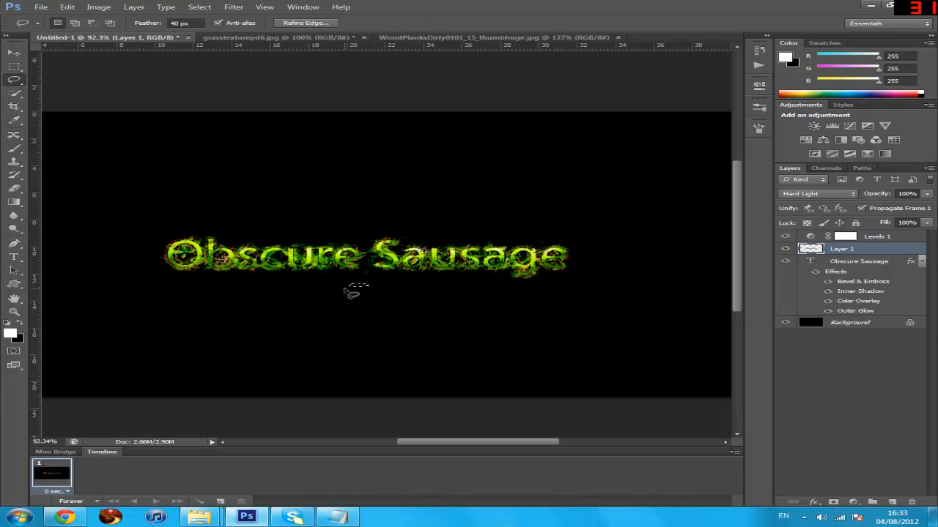
pyautogui.hotkey('ctrl', 'd')
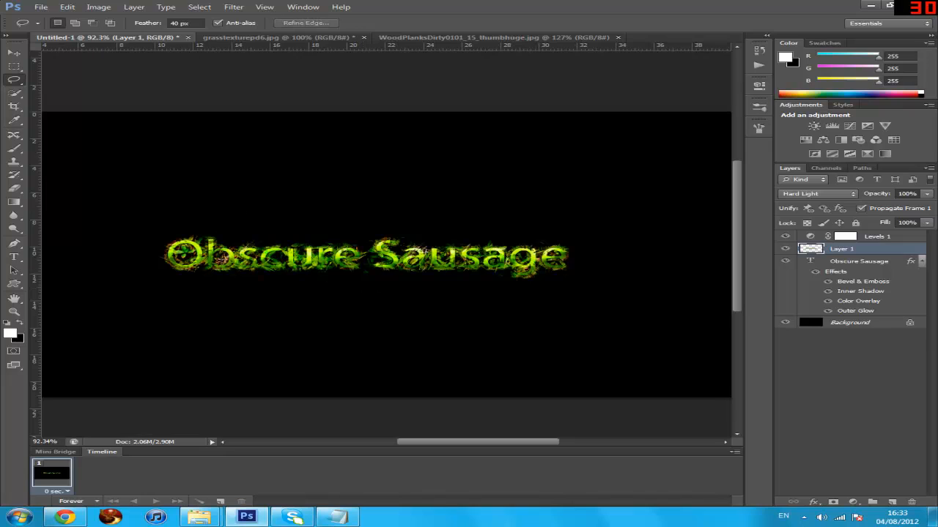
# Try to draw a freehand Lasso selection as a narrow band beneath the text with a 50 px feather
pyautogui.doubleClick(176, 24)
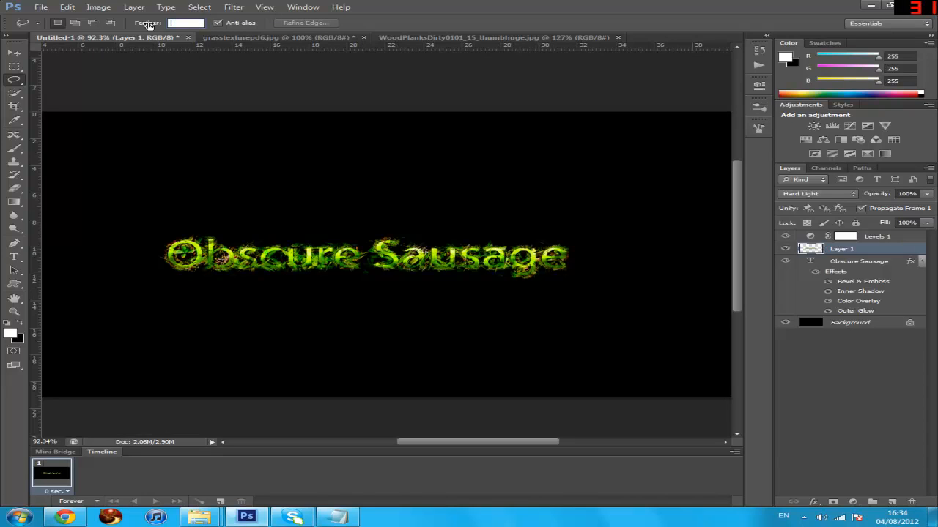
pyautogui.write('50')
pyautogui.press('Return')
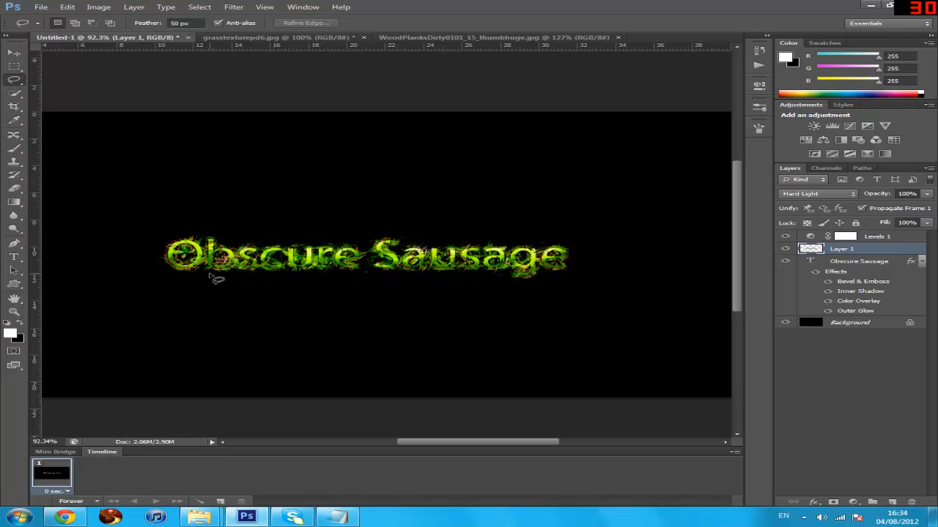
pyautogui.moveTo(210, 276)
pyautogui.mouseDown()
pyautogui.moveTo(168, 282)
pyautogui.moveTo(377, 301)
pyautogui.moveTo(533, 291)
pyautogui.moveTo(540, 274)
pyautogui.moveTo(433, 283)
pyautogui.moveTo(212, 277)
pyautogui.mouseUp()
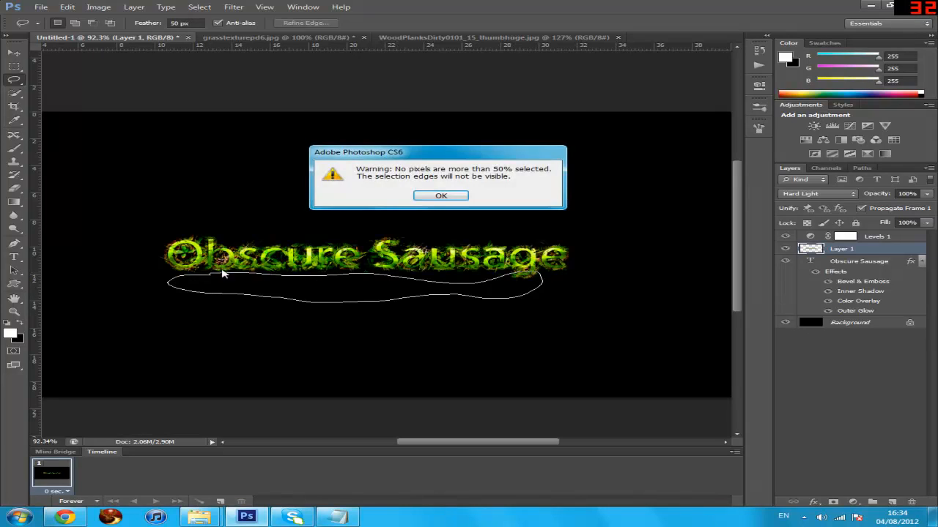
pyautogui.click(440, 195)
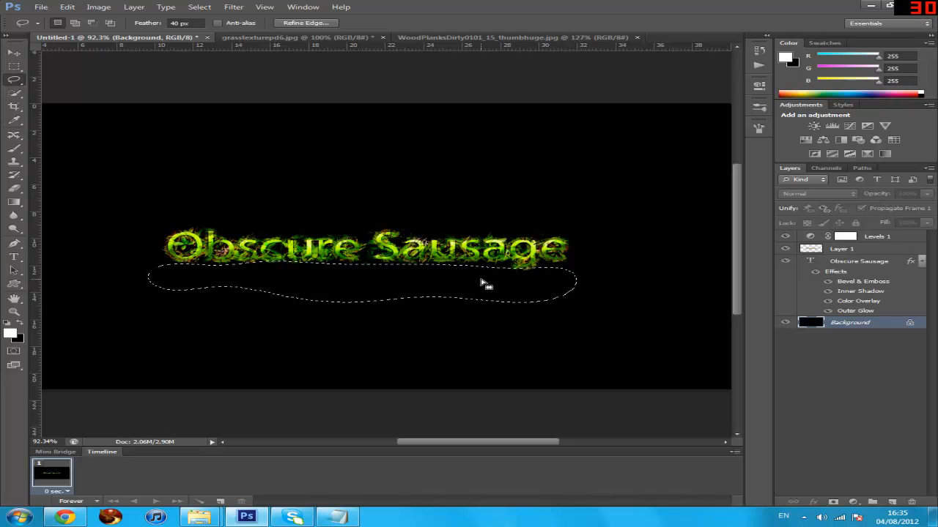
# Transfer the feathered band selection from Untitled-1 to WoodPlanksDirty0101_15_thumbhuge.jpg and position it across the middle of the planks
pyautogui.moveTo(457, 273)
pyautogui.mouseDown()
pyautogui.moveTo(359, 63)
pyautogui.moveTo(475, 41)
pyautogui.moveTo(450, 236)
pyautogui.mouseUp()
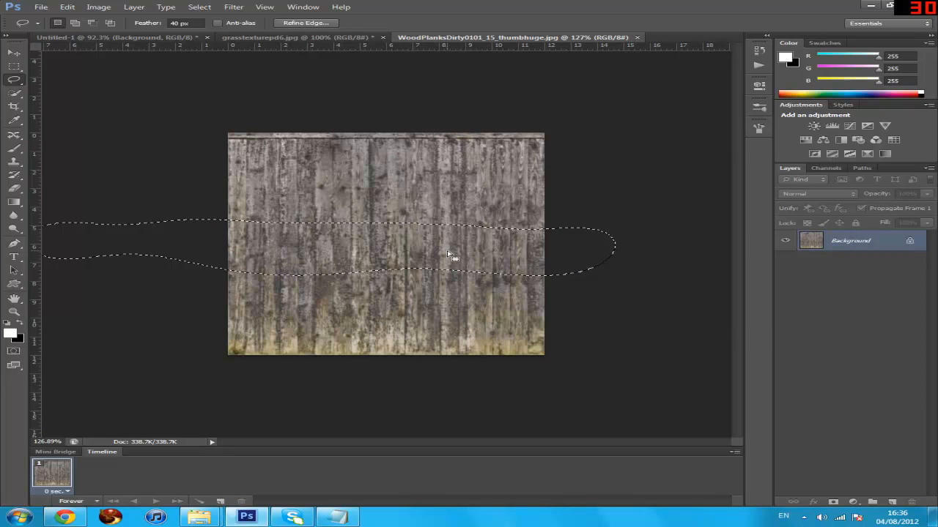
pyautogui.moveTo(450, 258)
pyautogui.mouseDown()
pyautogui.moveTo(479, 255)
pyautogui.moveTo(484, 268)
pyautogui.mouseUp()
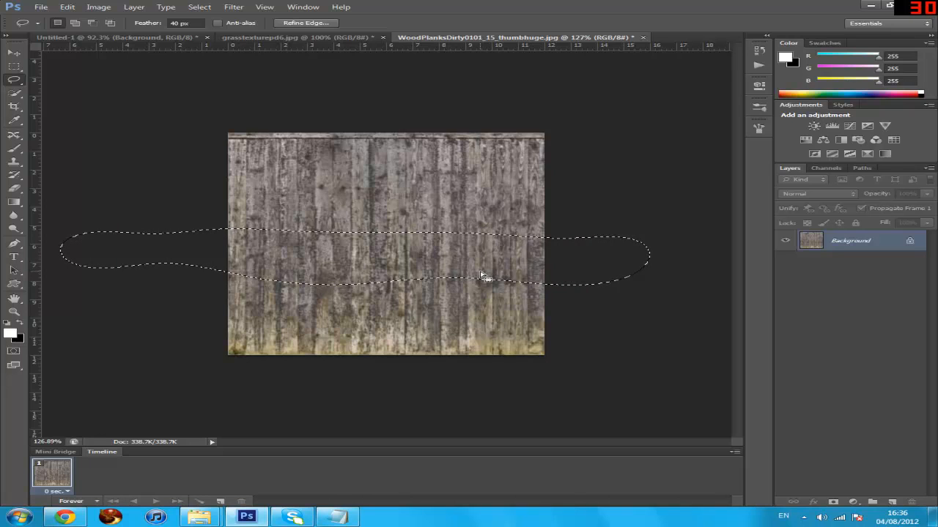
pyautogui.moveTo(482, 277); pyautogui.dragTo(502, 272)
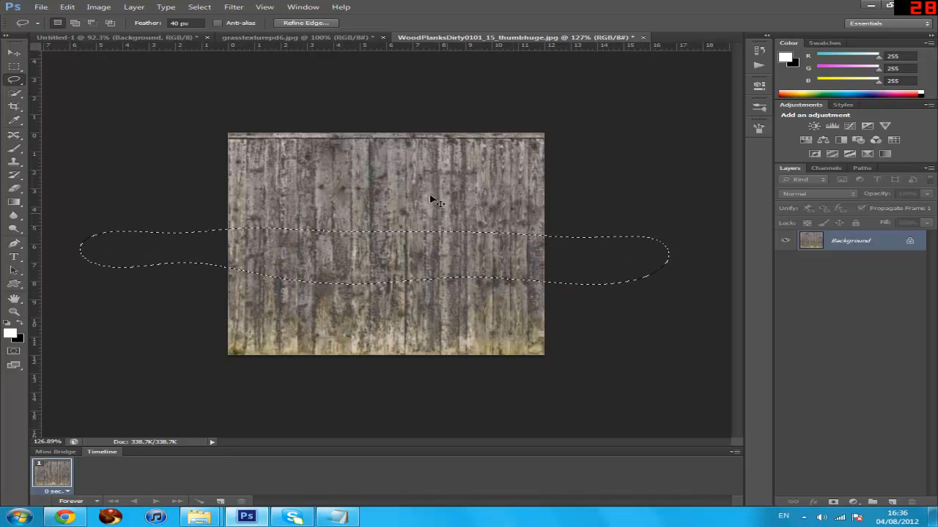
# Paste the feathered wood texture into Untitled-1 above Levels 1 and position it beneath the text
pyautogui.click(161, 40)
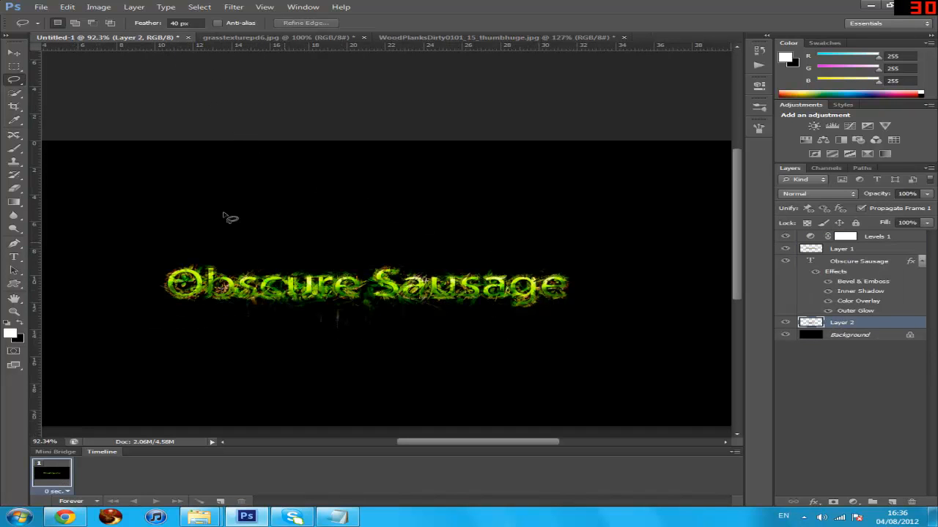
pyautogui.click(13, 53)
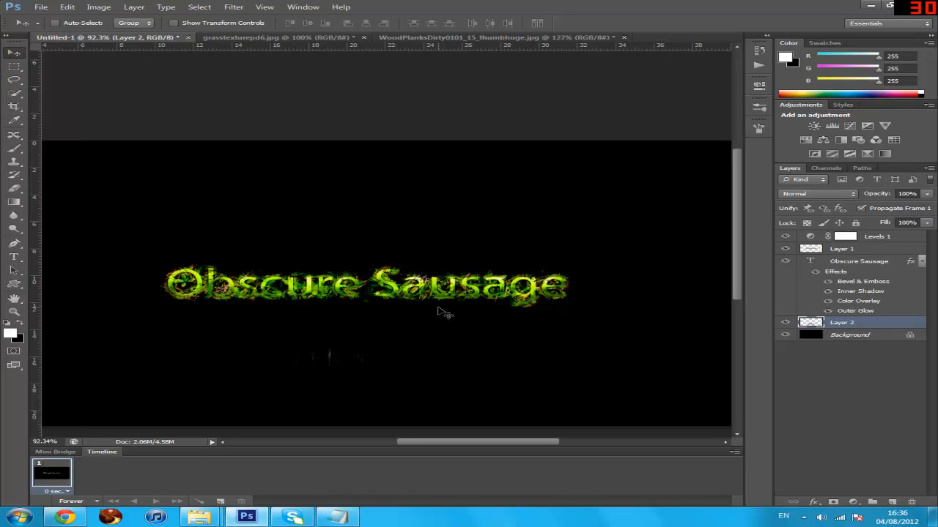
pyautogui.click(873, 235)
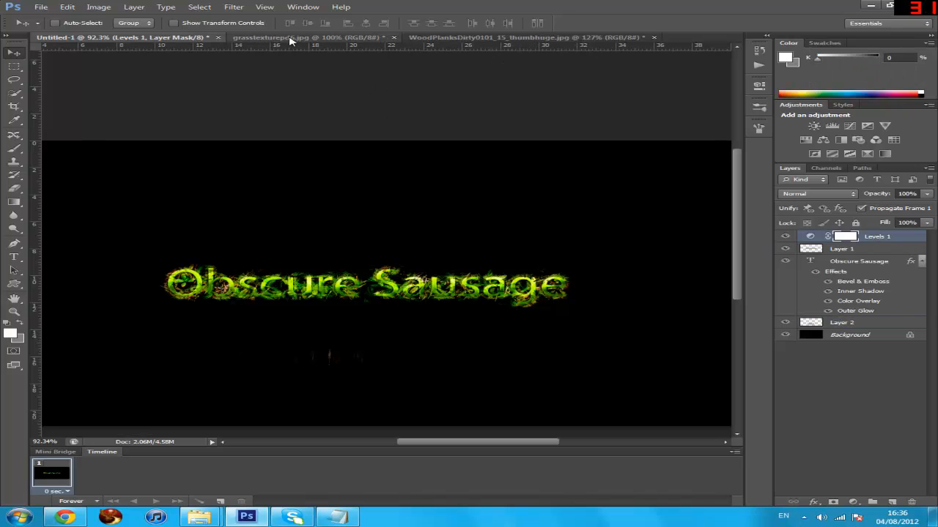
pyautogui.hotkey('ctrl', 'v')
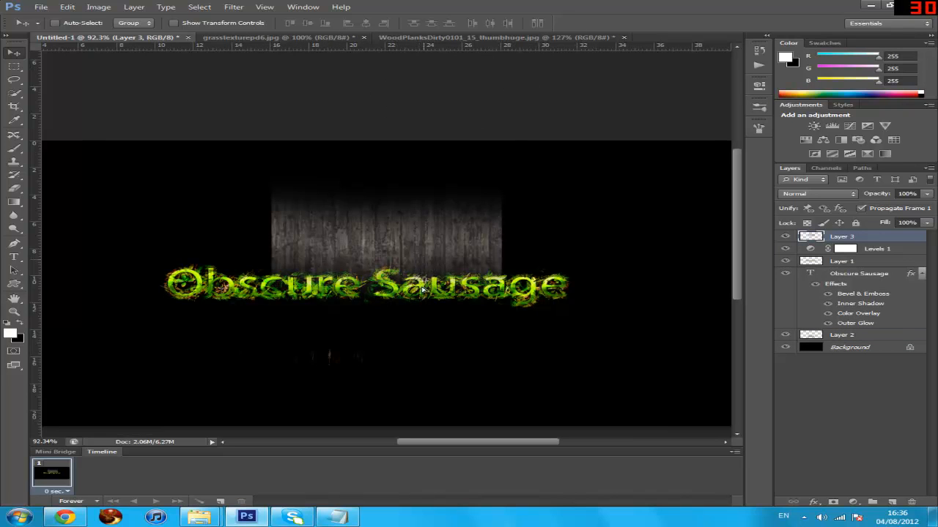
pyautogui.moveTo(422, 289); pyautogui.dragTo(389, 398)
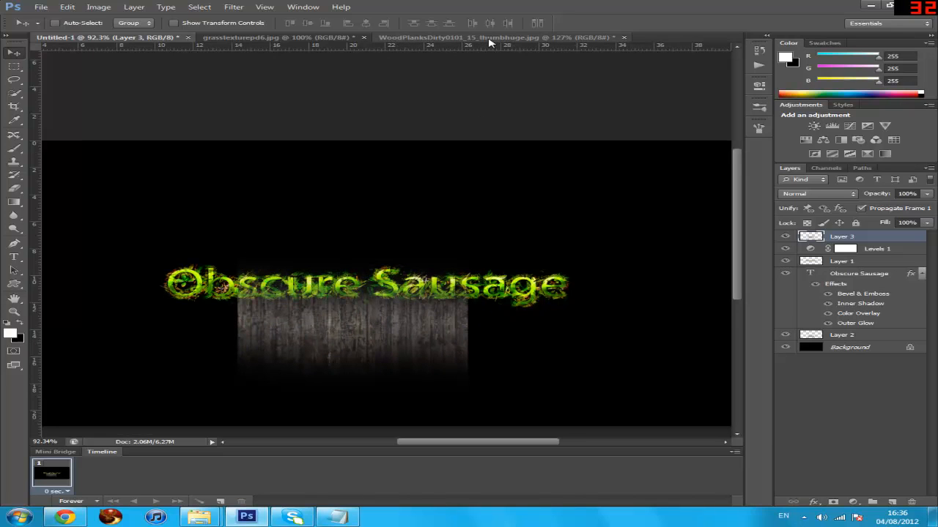
# Paste a second wood piece and align both pieces side by side to span the full width beneath the text
pyautogui.hotkey('ctrl', 'v')
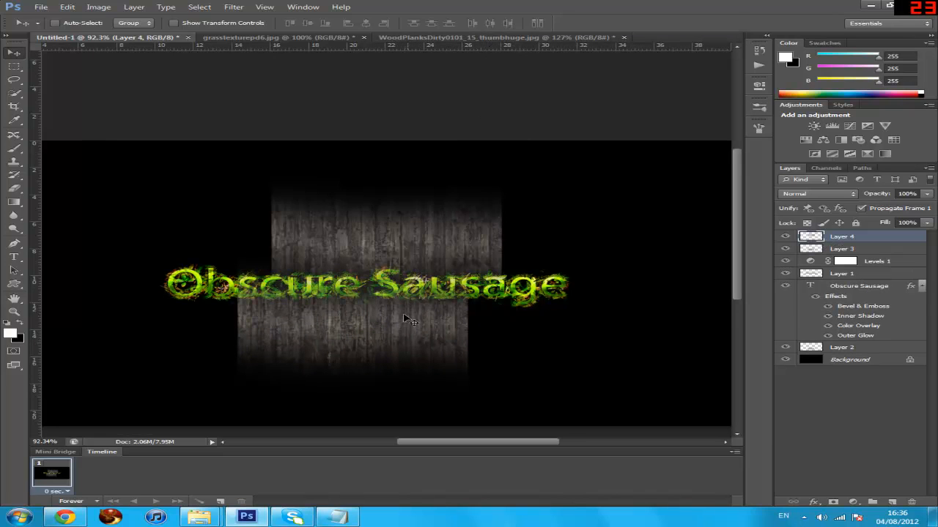
pyautogui.moveTo(425, 261); pyautogui.dragTo(517, 320)
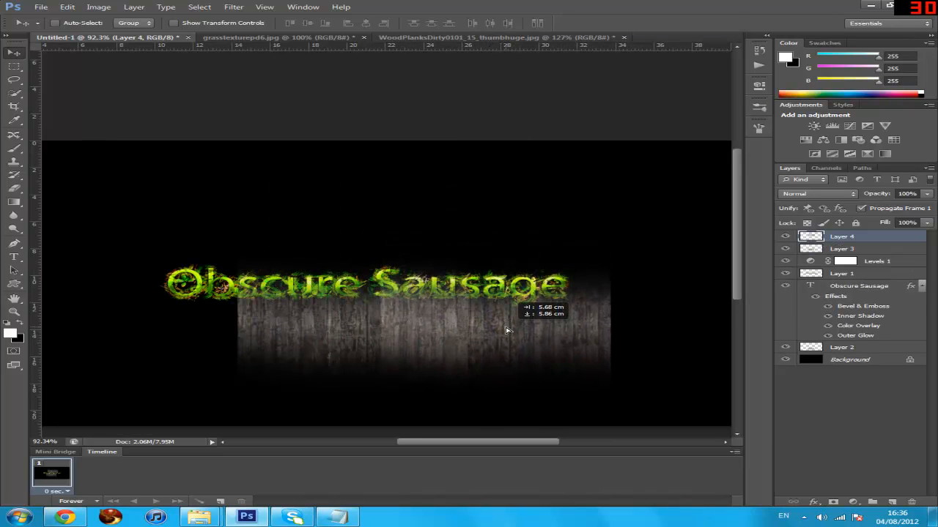
pyautogui.click(815, 250)
pyautogui.moveTo(408, 325); pyautogui.dragTo(302, 299)
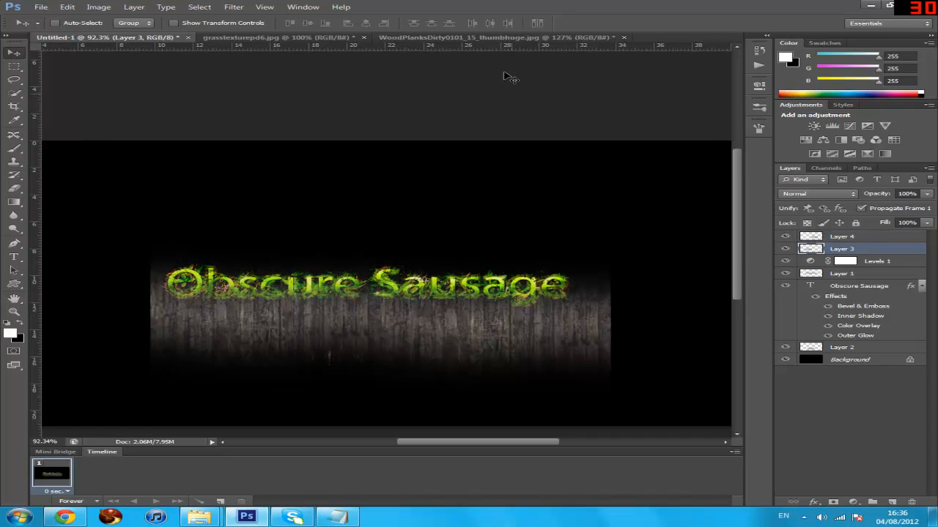
# Transfer the band selection from WoodPlanksDirty0101_15_thumbhuge.jpg to Untitled-1 and place it over the wood just beneath the text
pyautogui.click(439, 37)
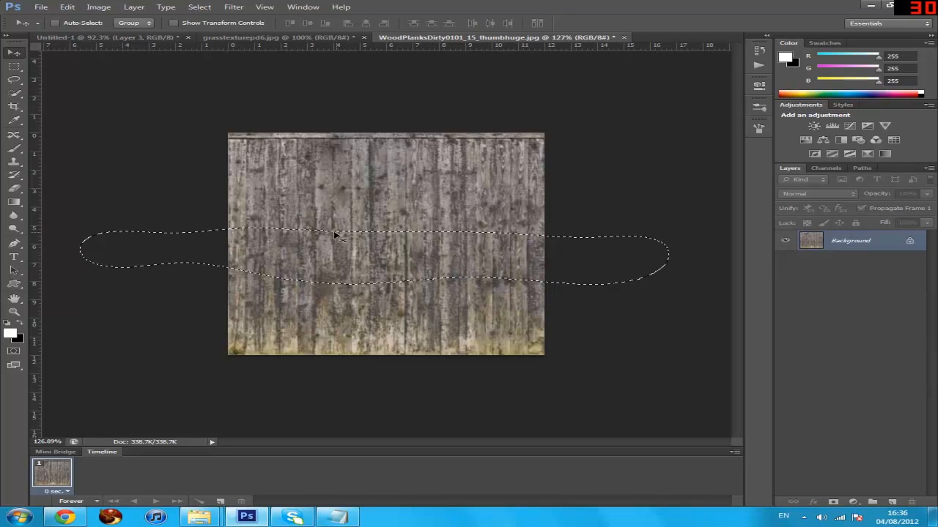
pyautogui.press('m')
pyautogui.moveTo(297, 238)
pyautogui.mouseDown()
pyautogui.moveTo(293, 100)
pyautogui.moveTo(120, 35)
pyautogui.moveTo(201, 185)
pyautogui.moveTo(359, 257)
pyautogui.moveTo(369, 314)
pyautogui.moveTo(386, 308)
pyautogui.mouseUp()
pyautogui.scroll(-4, 513, 322)
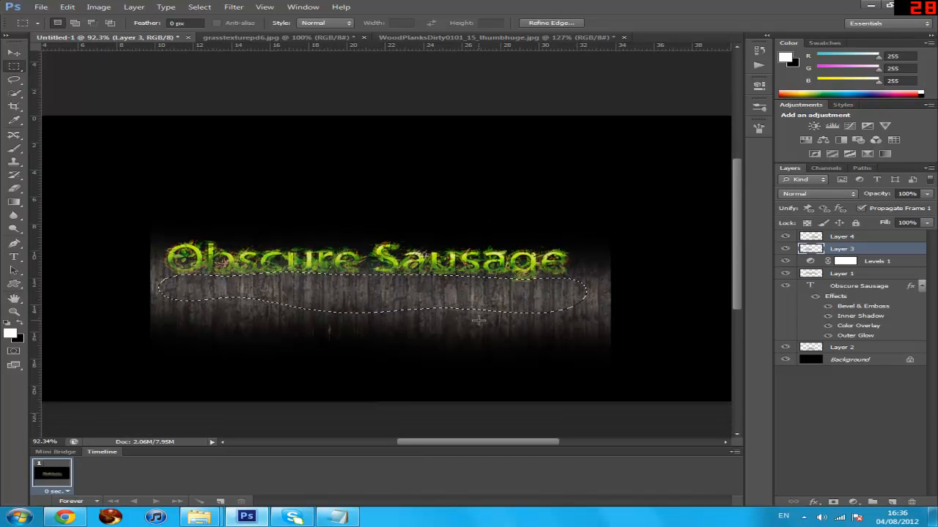
pyautogui.scroll(2, 474, 308)
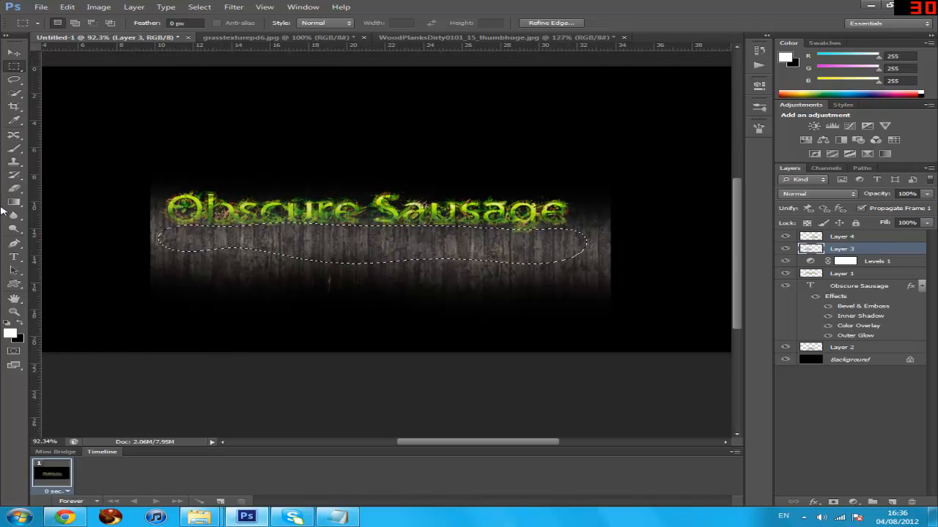
# Set the Eraser to 100% opacity, 100% flow and a 65 px soft brush
pyautogui.click(14, 188)
pyautogui.click(249, 22)
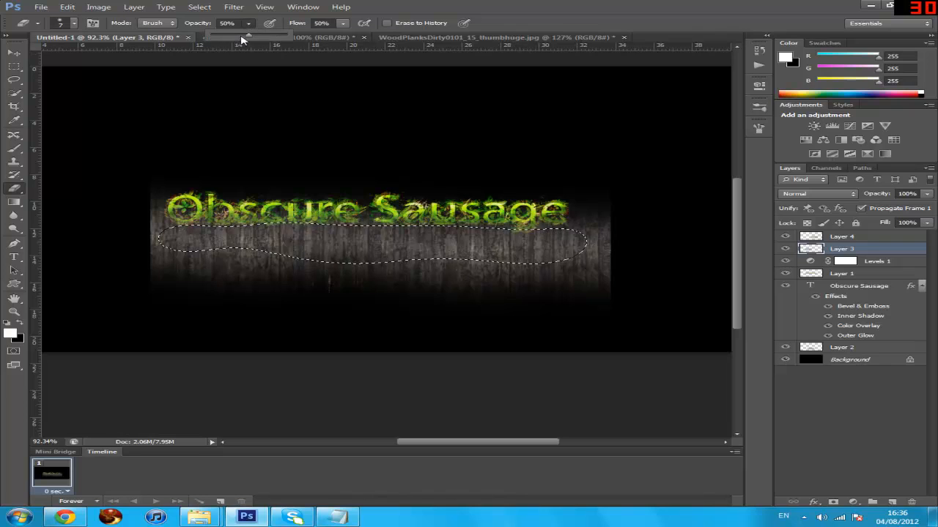
pyautogui.moveTo(242, 40); pyautogui.dragTo(287, 37)
pyautogui.click(343, 23)
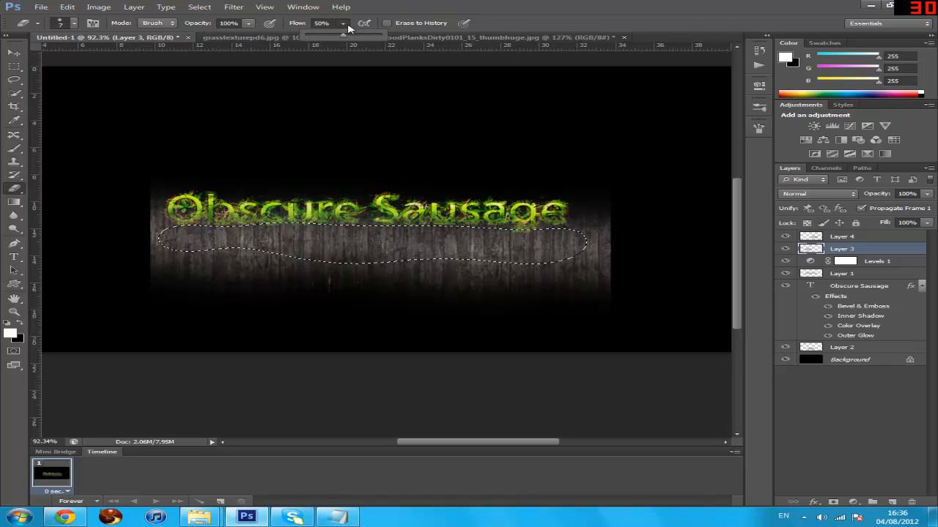
pyautogui.click(511, 18)
pyautogui.rightClick(472, 268)
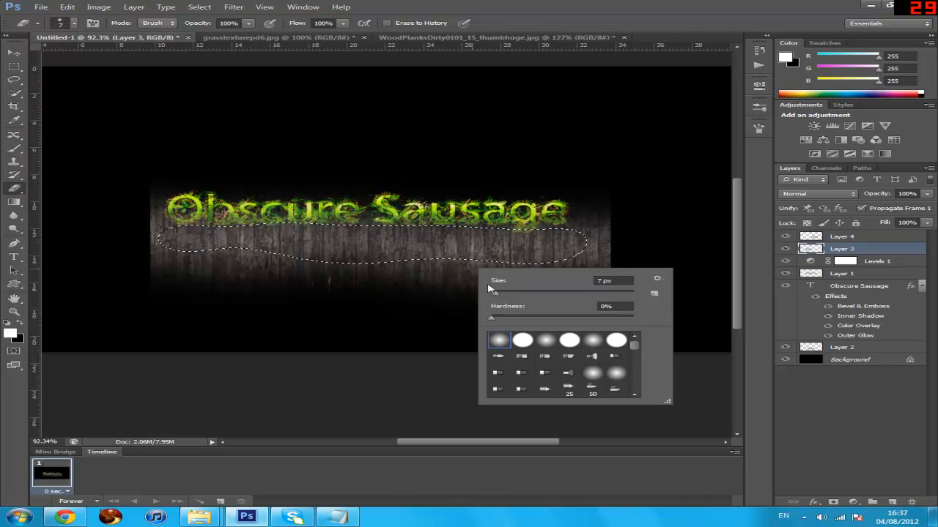
# Erase the wood outside the band on Layer 3 and Layer 4 with the selection inverted
pyautogui.click(423, 276)
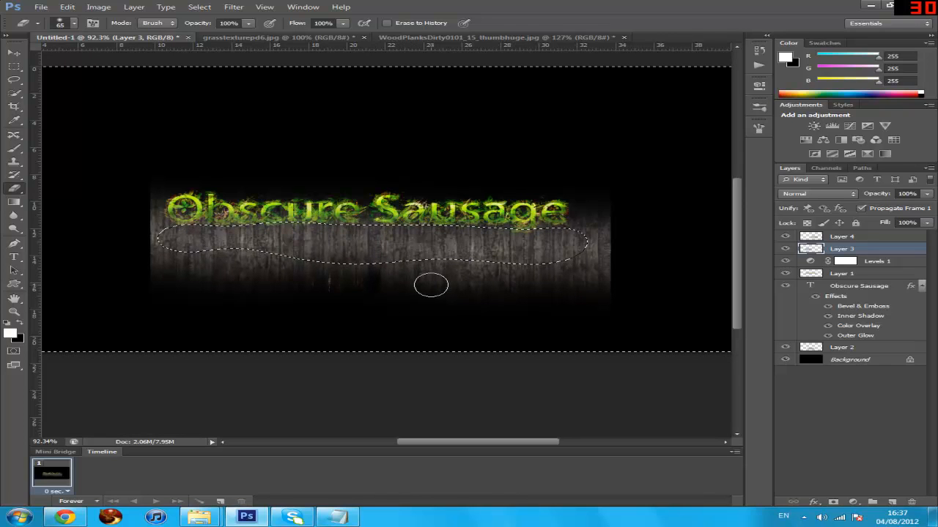
pyautogui.click(843, 239)
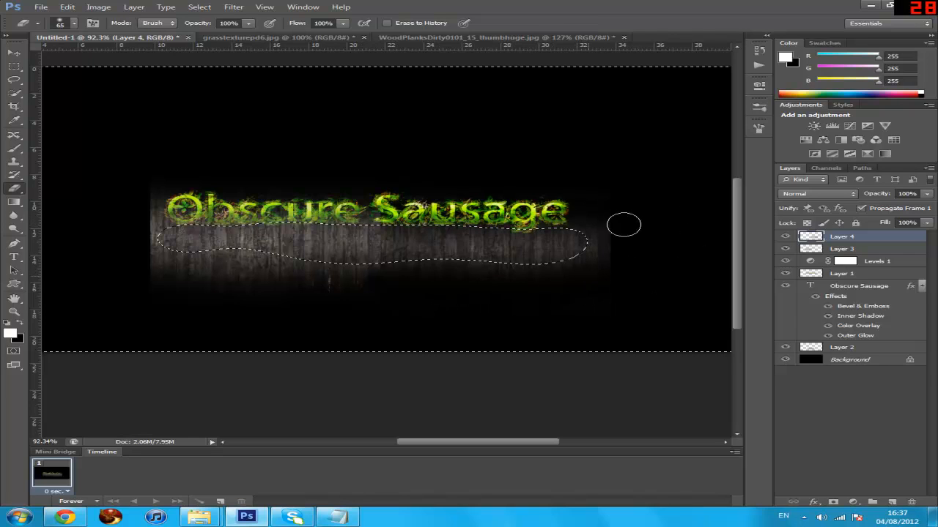
pyautogui.click(863, 249)
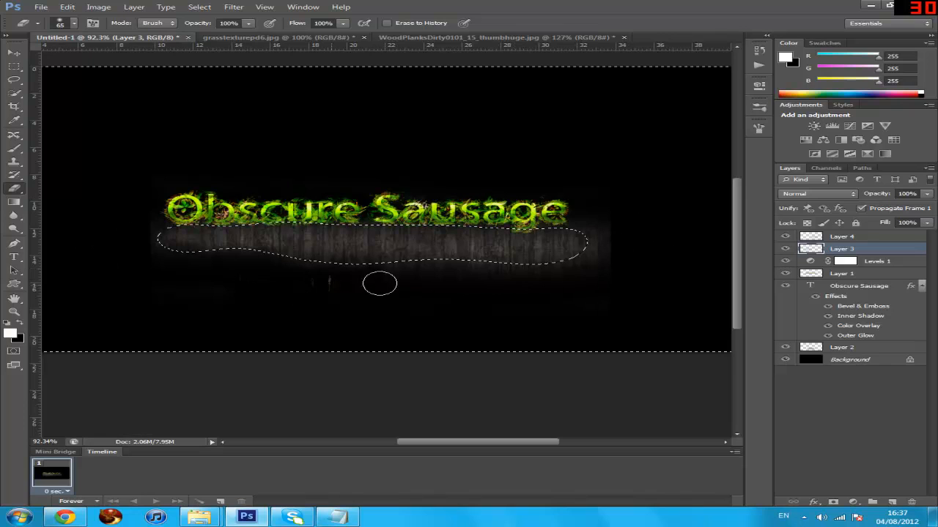
pyautogui.click(848, 236)
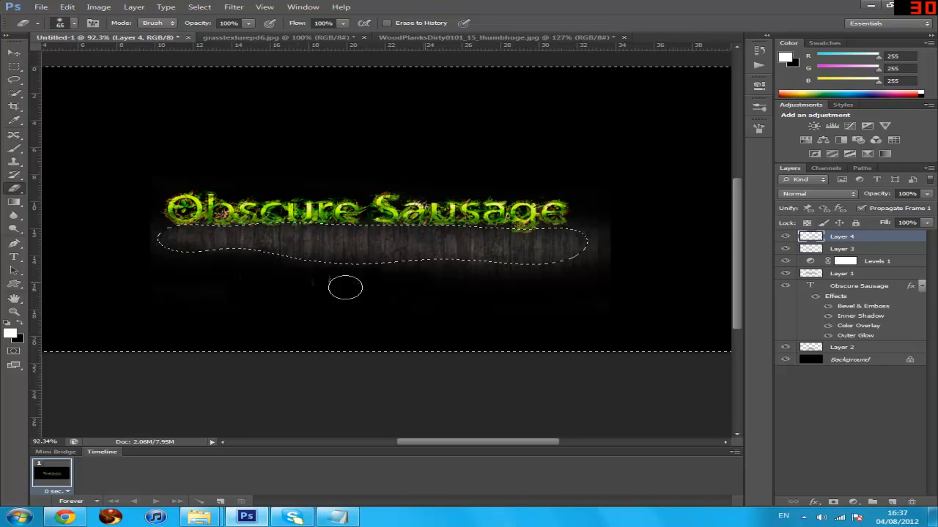
pyautogui.moveTo(632, 259)
pyautogui.mouseDown()
pyautogui.moveTo(554, 248)
pyautogui.moveTo(226, 250)
pyautogui.moveTo(287, 232)
pyautogui.mouseUp()
pyautogui.hotkey('ctrl', 'z')
# Deselect the band and delete Layer 2 with its stray fragments below the wood
pyautogui.click(861, 275)
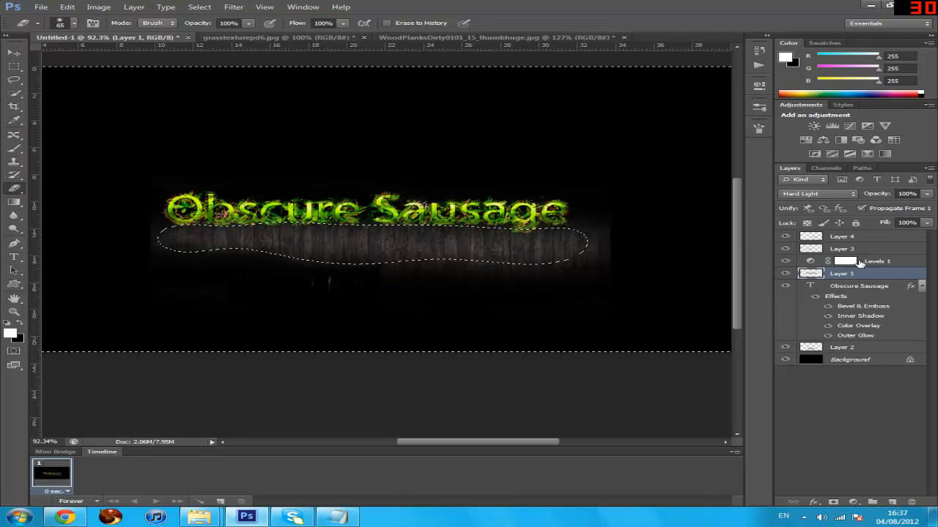
pyautogui.hotkey('ctrl', 'd')
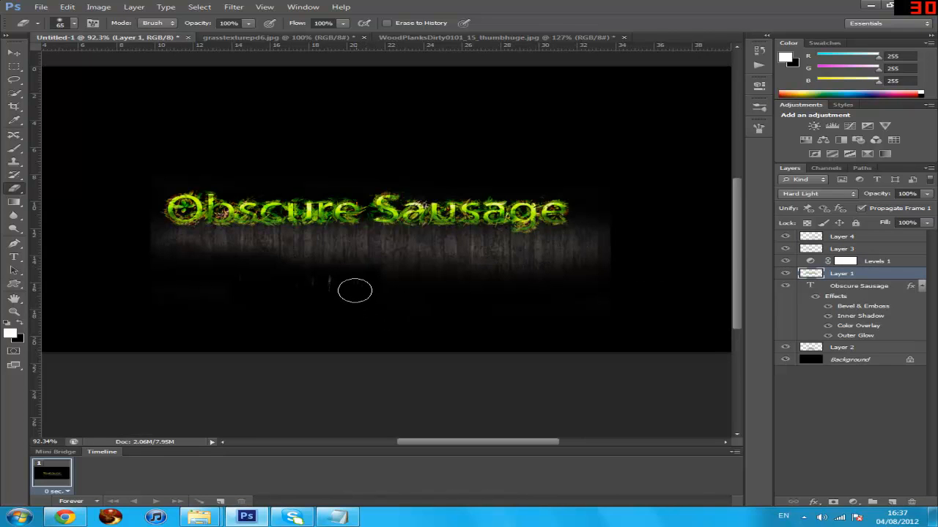
pyautogui.click(841, 349)
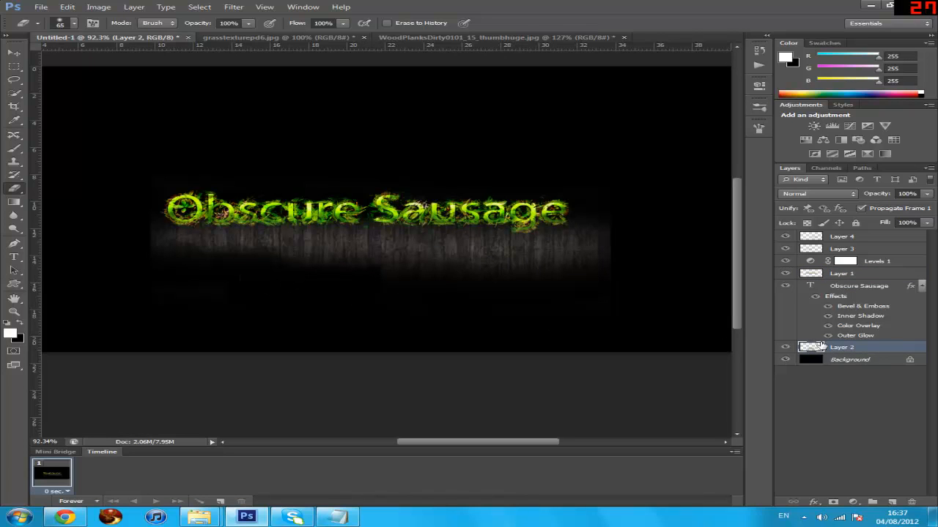
pyautogui.press('Delete')
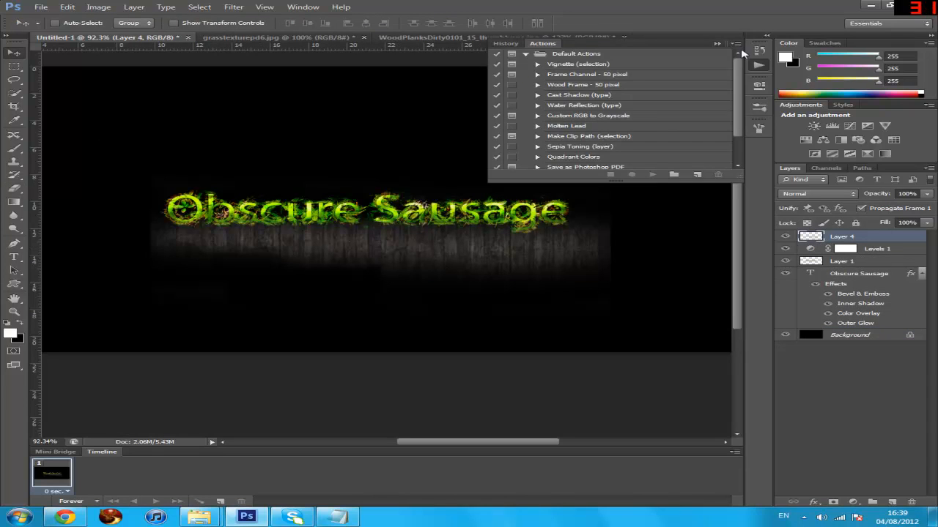
# Apply a Black and White adjustment to the wood on Layer 4 with Reds -30, Yellows -200 and Magentas 300
pyautogui.click(717, 44)
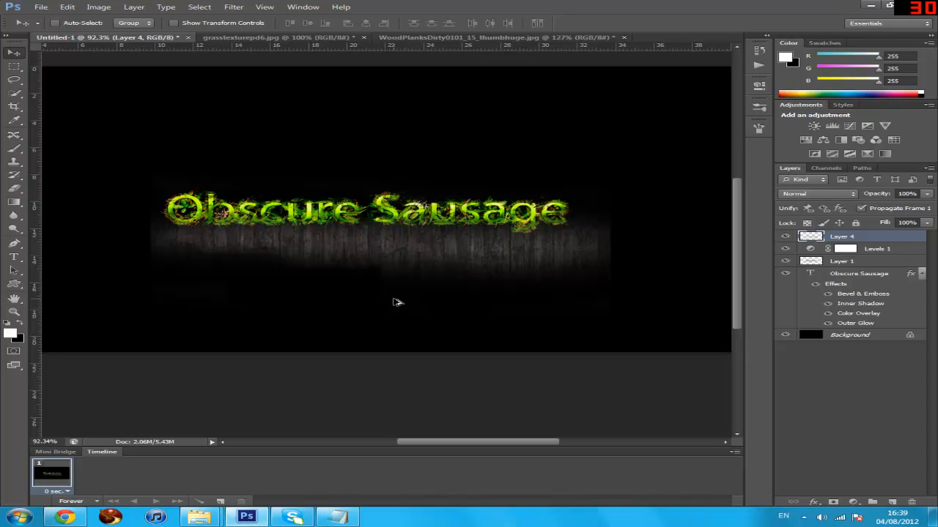
pyautogui.hotkey('ctrl', 'alt', 'shift', 'b')
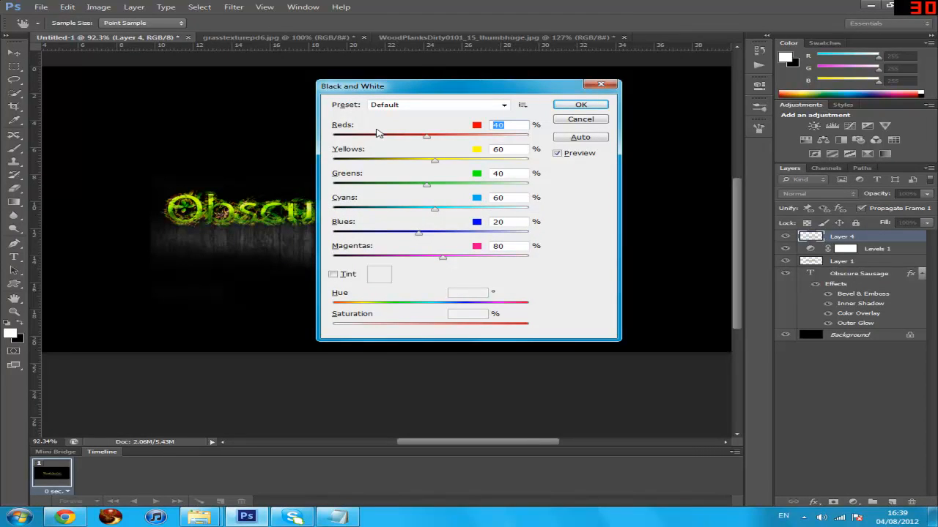
pyautogui.write('-30')
pyautogui.press('Tab')
pyautogui.write('-200')
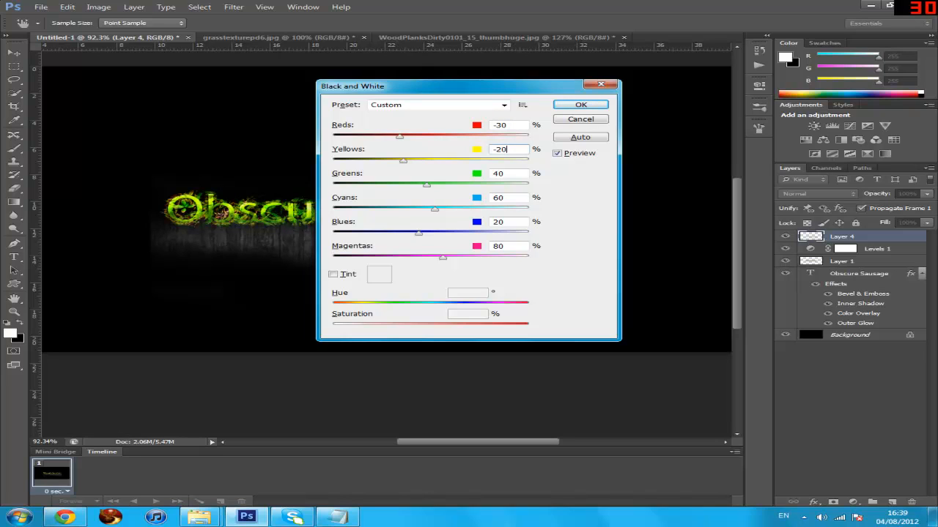
pyautogui.press('Tab')
pyautogui.press('Tab')
pyautogui.press('Tab')
pyautogui.press('Tab')
pyautogui.write('300')
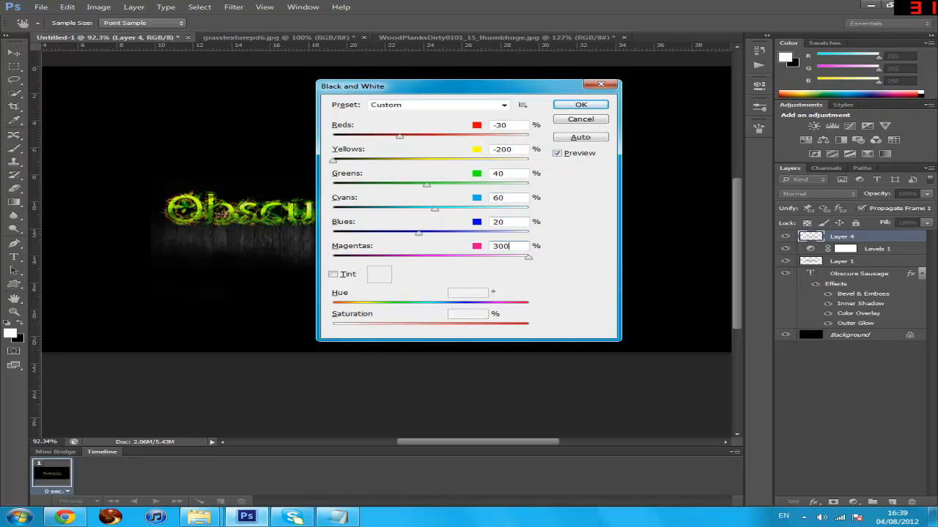
# Tint the Black and White adjustment with colour #816414 and apply it to Layer 4
pyautogui.click(343, 274)
pyautogui.click(385, 274)
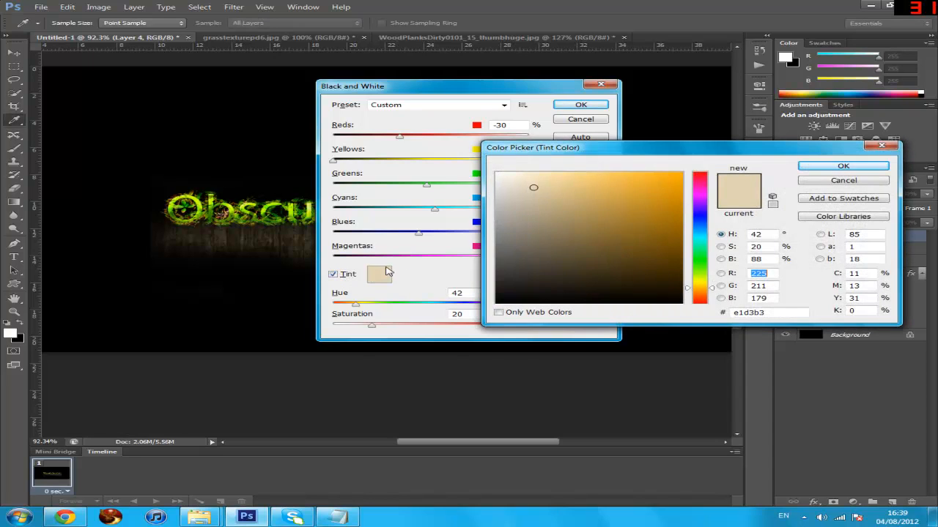
pyautogui.doubleClick(754, 313)
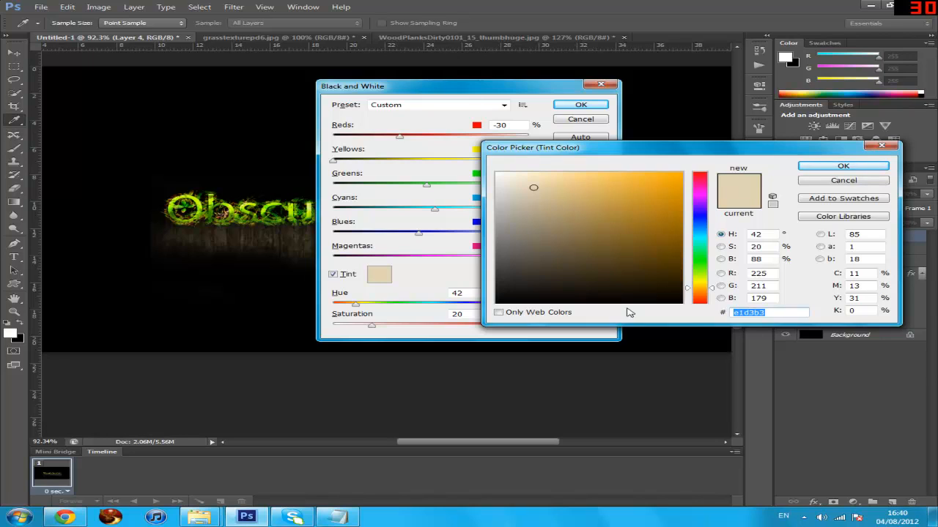
pyautogui.write('8')
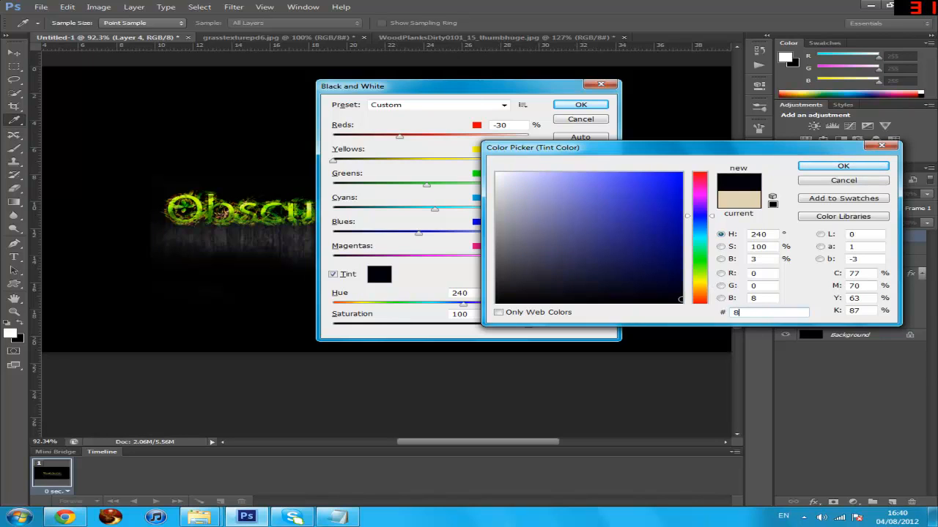
pyautogui.write('16')
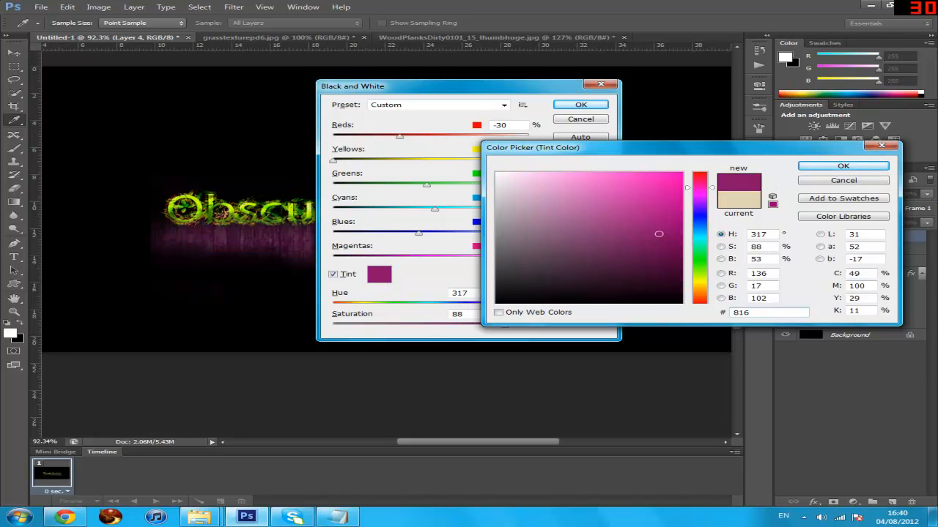
pyautogui.write('414')
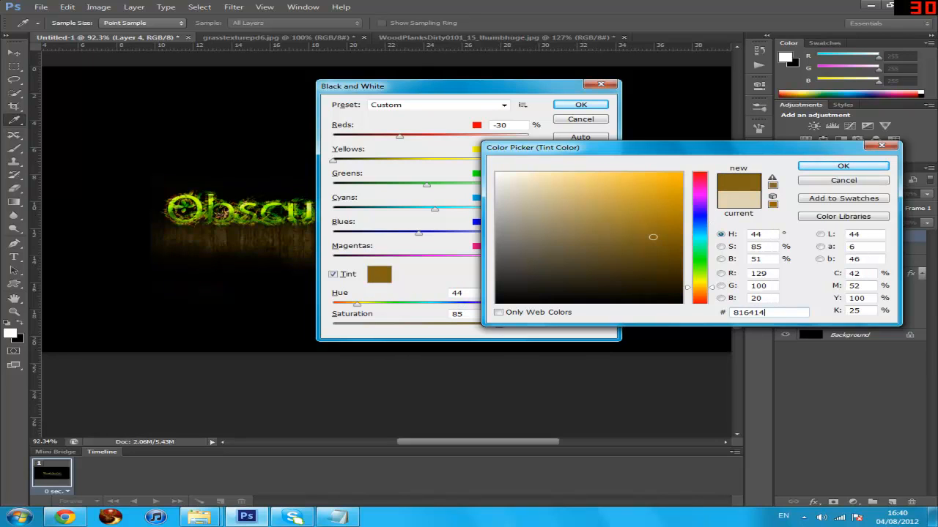
pyautogui.click(843, 166)
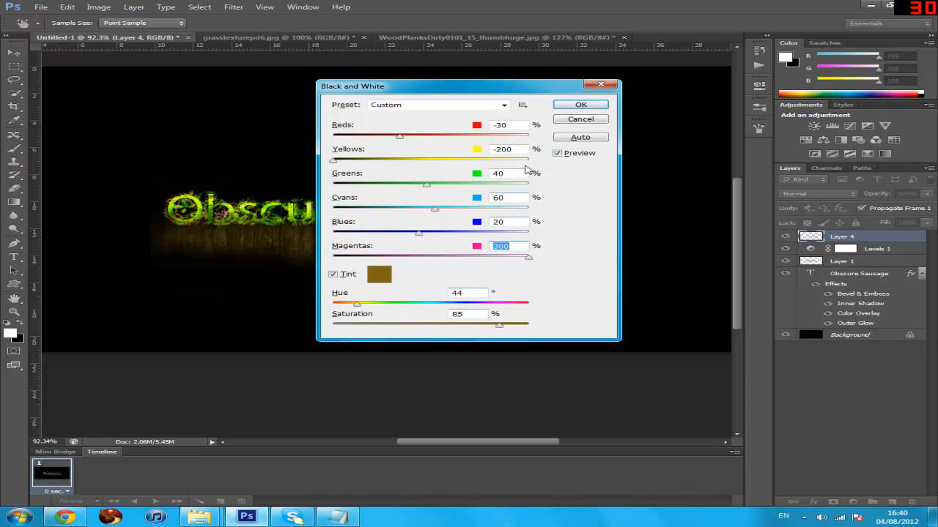
pyautogui.click(580, 104)
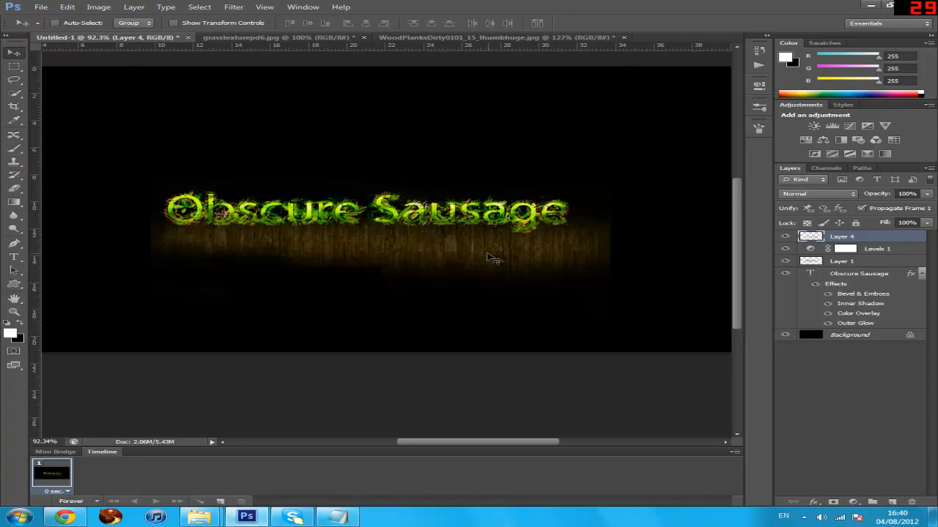
# Shift the tinted wood slightly to the left to centre it beneath the text and duplicate Layer 4
pyautogui.moveTo(466, 247); pyautogui.dragTo(515, 255)
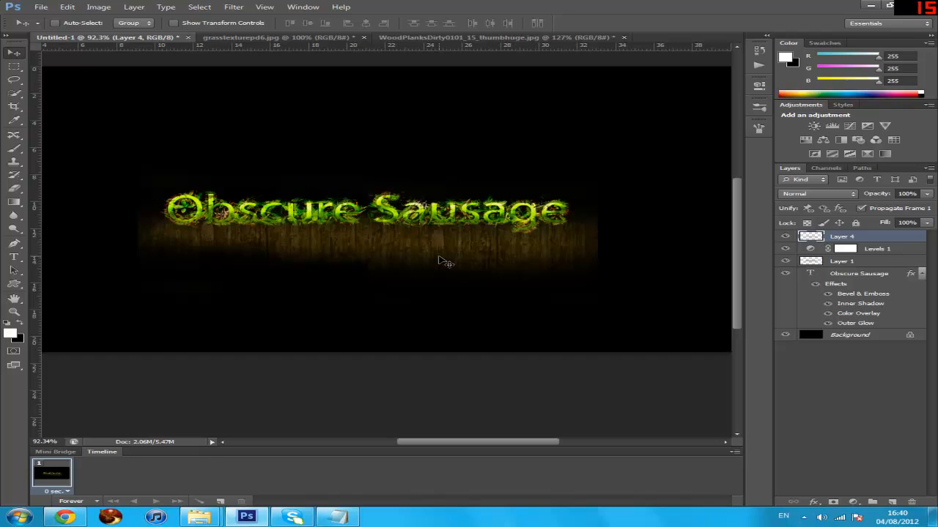
pyautogui.hotkey('ctrl', 'j')
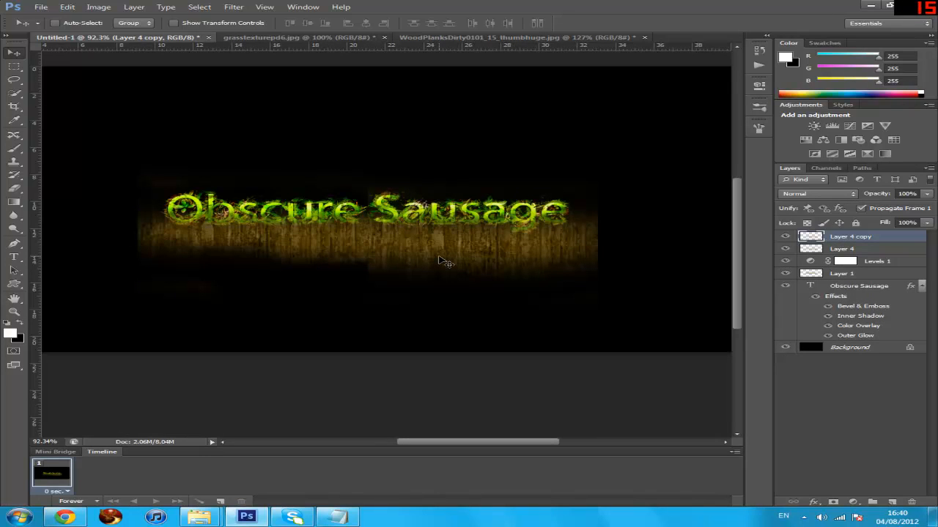
# Apply the Accented Edges filter to Layer 4 copy with Edge Width 4, Edge Brightness 26 and Smoothness 6
pyautogui.click(233, 7)
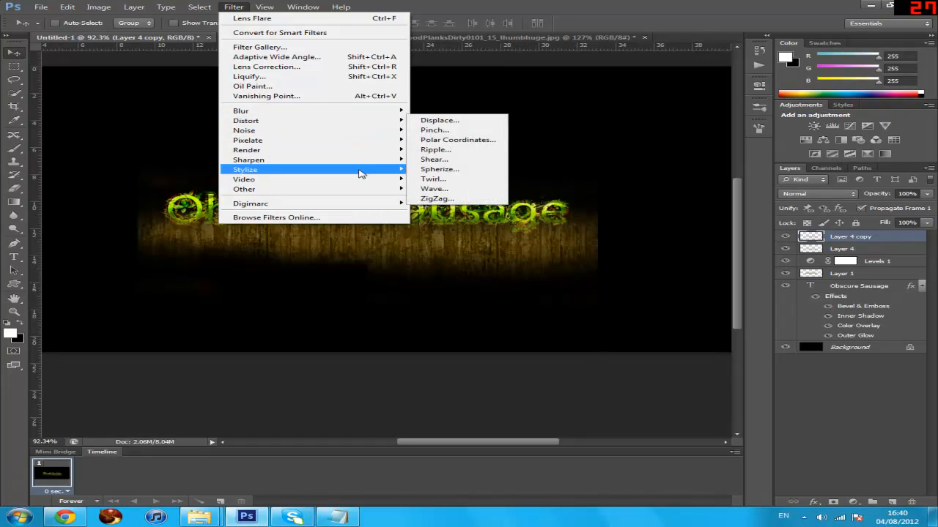
pyautogui.moveTo(362, 176)
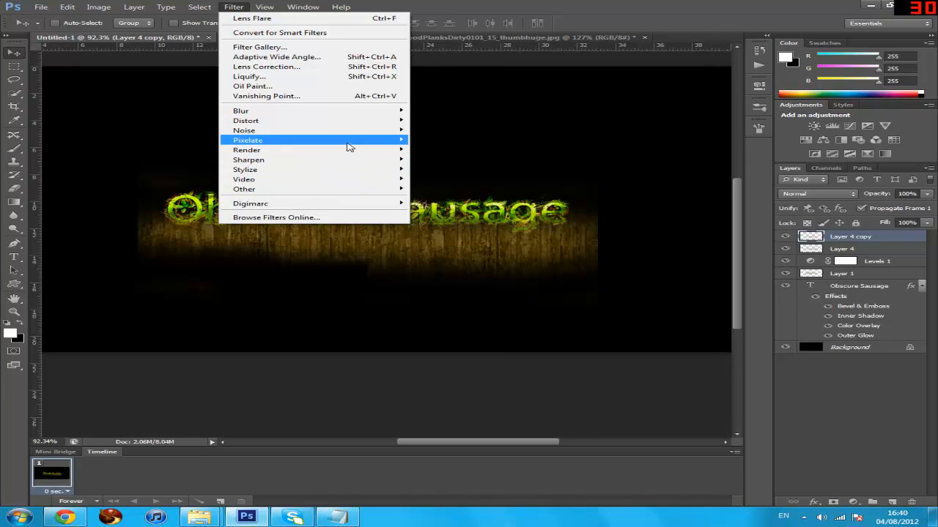
pyautogui.click(288, 50)
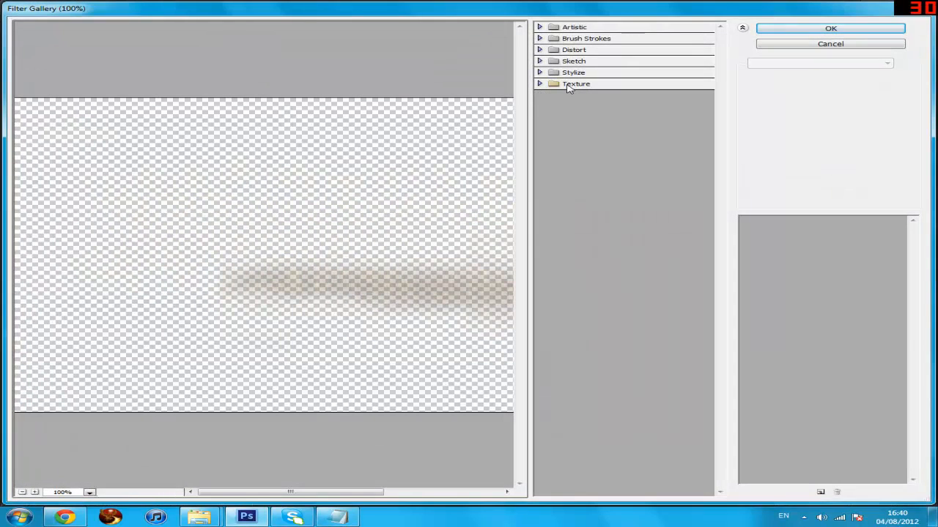
pyautogui.click(541, 39)
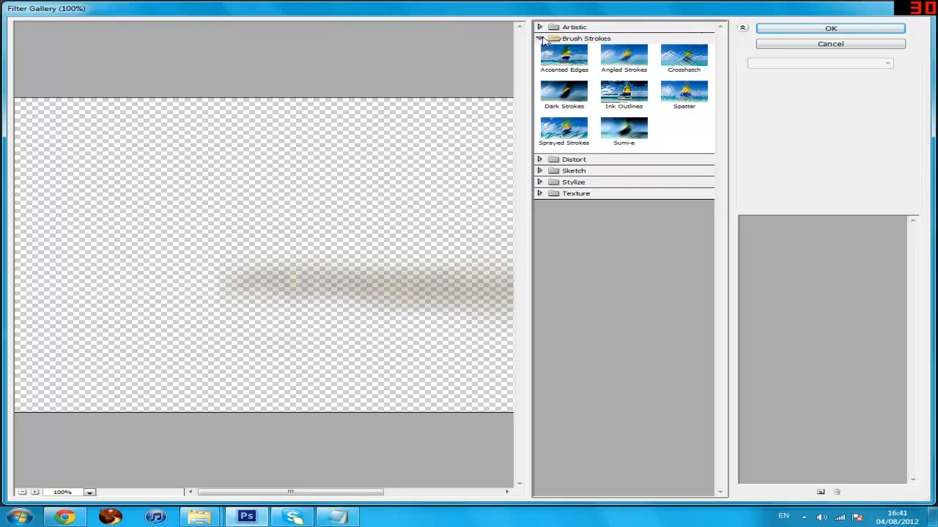
pyautogui.click(576, 72)
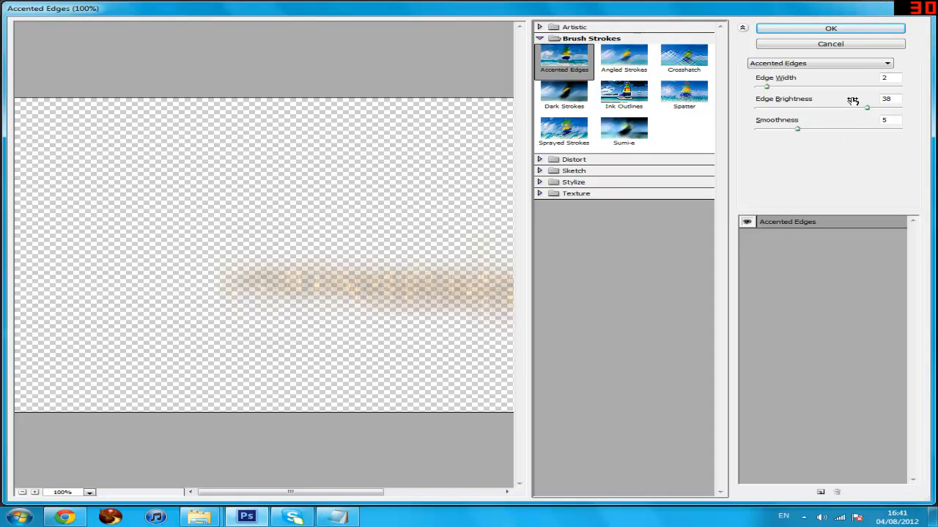
pyautogui.click(802, 78)
pyautogui.write('4')
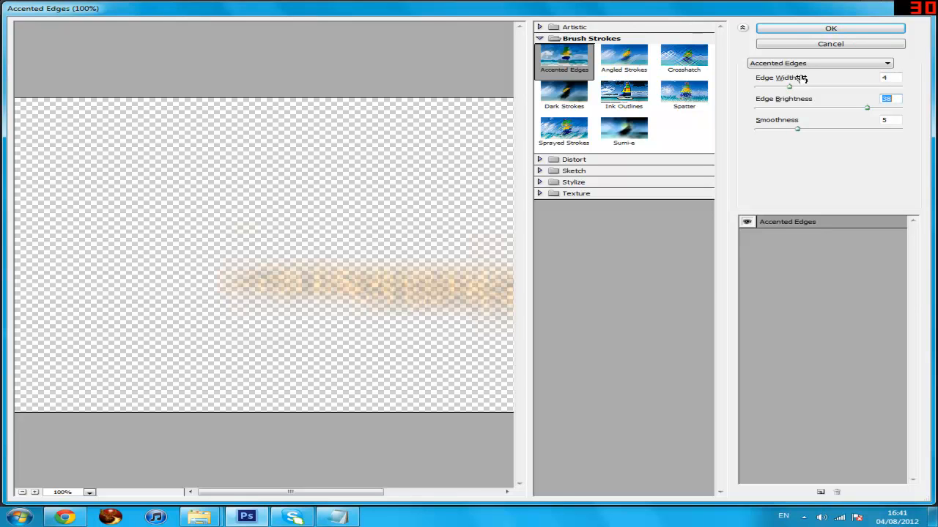
pyautogui.write('26')
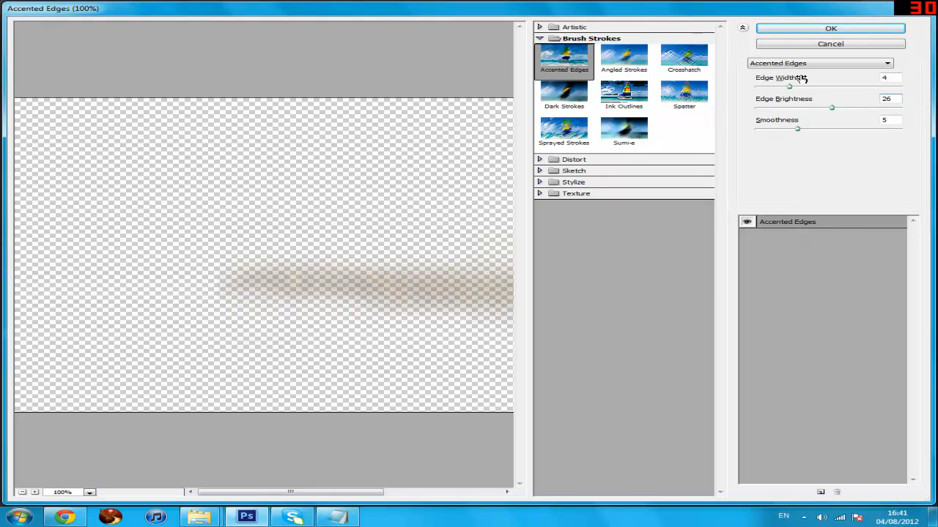
pyautogui.press('Tab')
pyautogui.write('6')
pyautogui.click(788, 31)
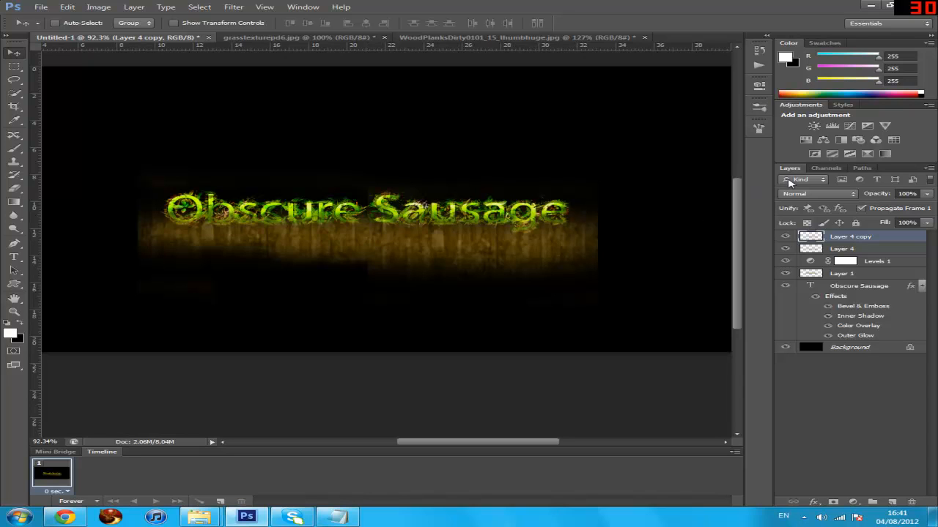
# Set the blend mode of Layer 4 copy to Overlay over the wood on Layer 4
pyautogui.click(820, 195)
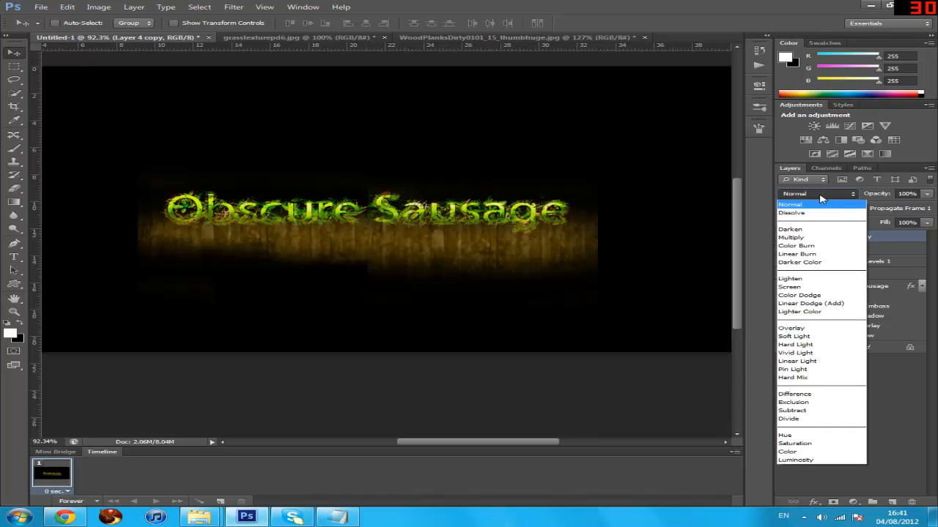
pyautogui.click(799, 328)
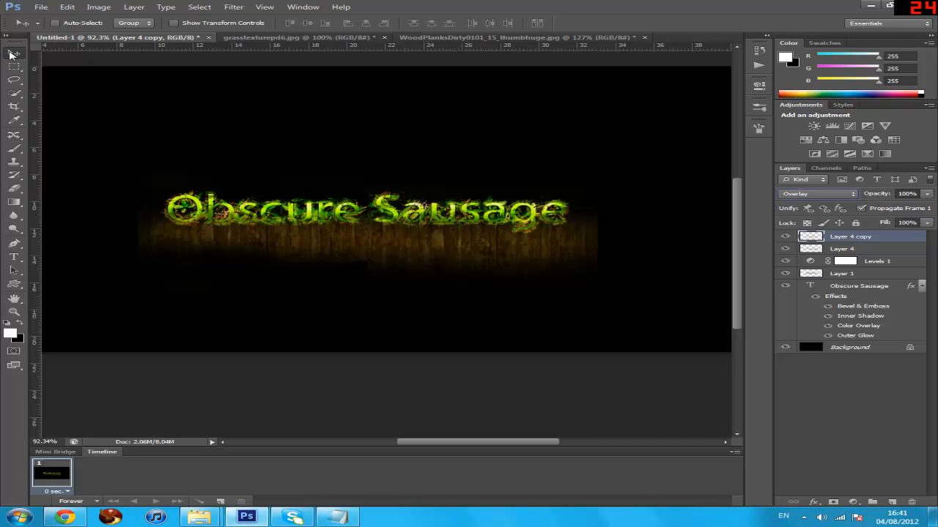
pyautogui.moveTo(521, 247); pyautogui.dragTo(541, 245)
pyautogui.keyDown('shift'); pyautogui.click(851, 250); pyautogui.keyUp('shift')
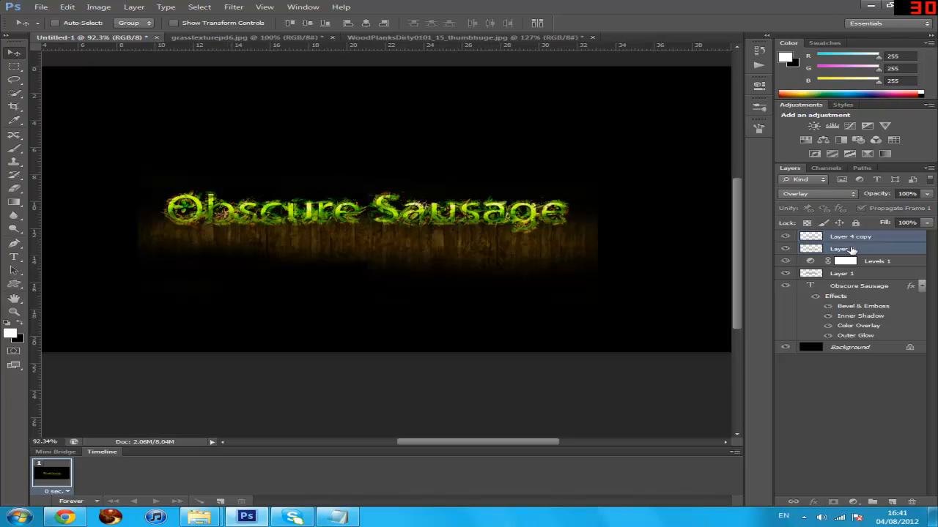
pyautogui.moveTo(554, 250)
pyautogui.mouseDown()
pyautogui.moveTo(540, 247)
pyautogui.moveTo(554, 249)
pyautogui.mouseUp()
pyautogui.click(876, 239)
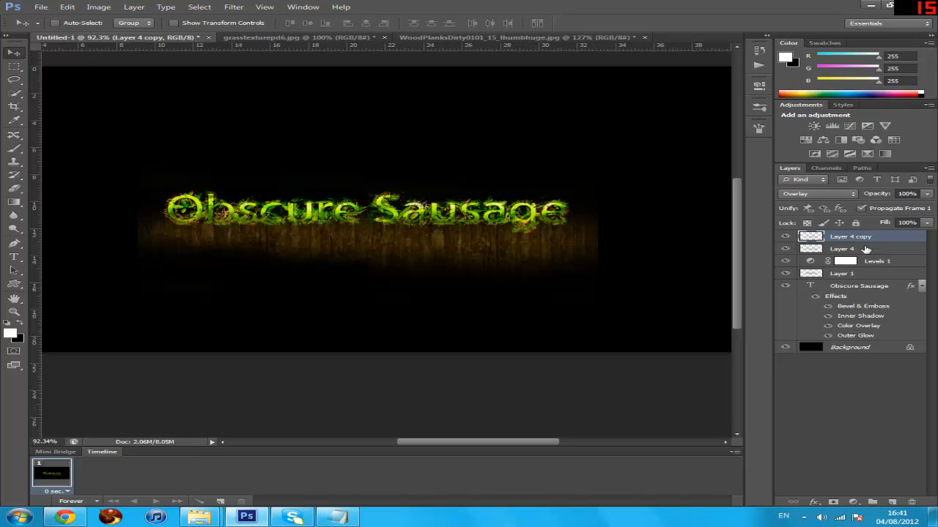
# Select all layers from Layer 4 copy down to the Obscure Sausage text, leaving the Background out
pyautogui.scroll(-5, 601, 252)
pyautogui.scroll(4, 469, 249)
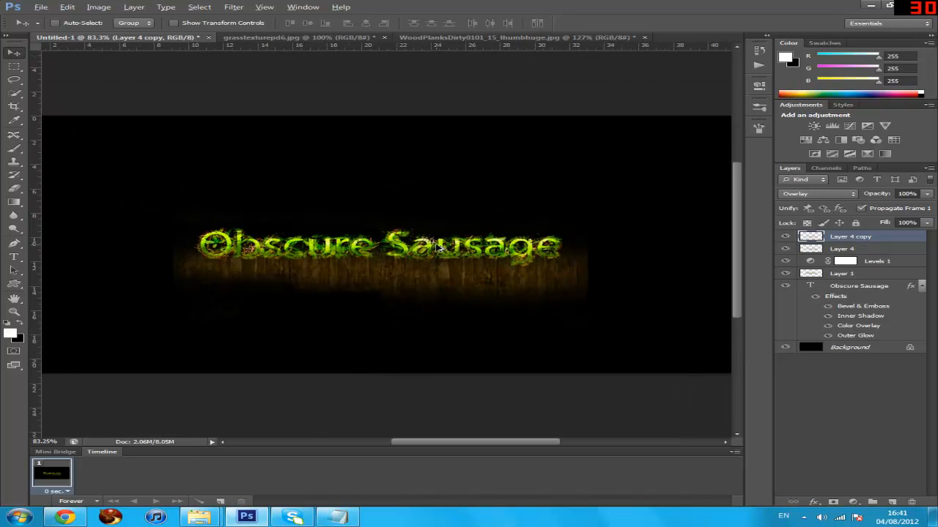
pyautogui.scroll(-2, 392, 257)
pyautogui.scroll(3, 448, 250)
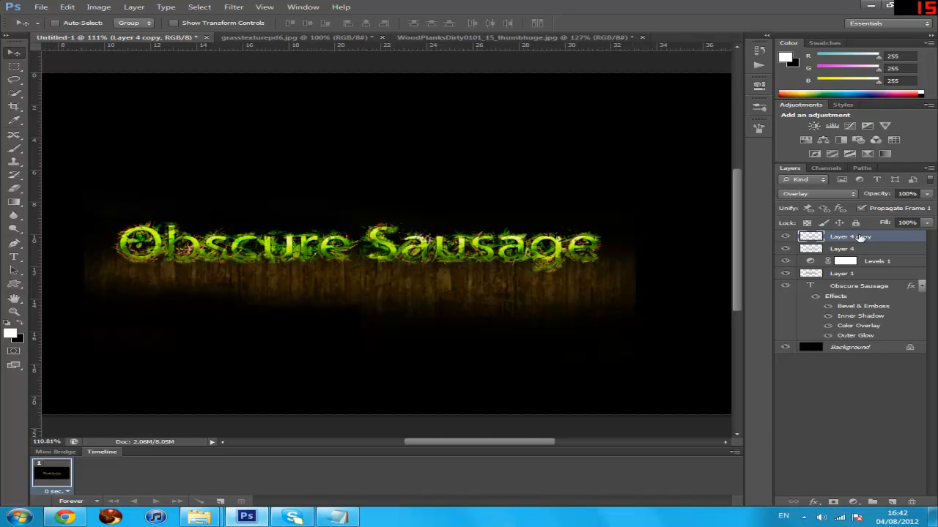
pyautogui.keyDown('shift'); pyautogui.click(852, 349); pyautogui.keyUp('shift')
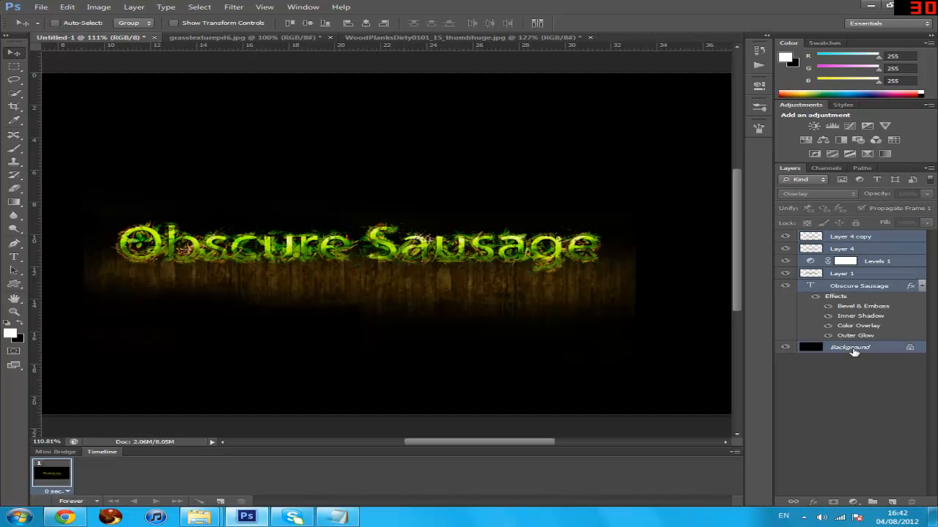
pyautogui.keyDown('shift'); pyautogui.click(877, 291); pyautogui.keyUp('shift')
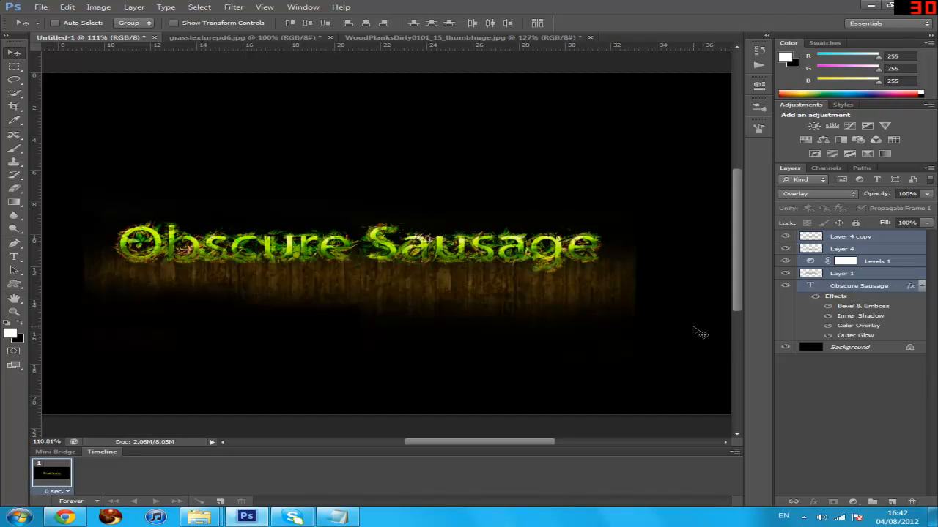
pyautogui.hotkey('ctrl', 't')
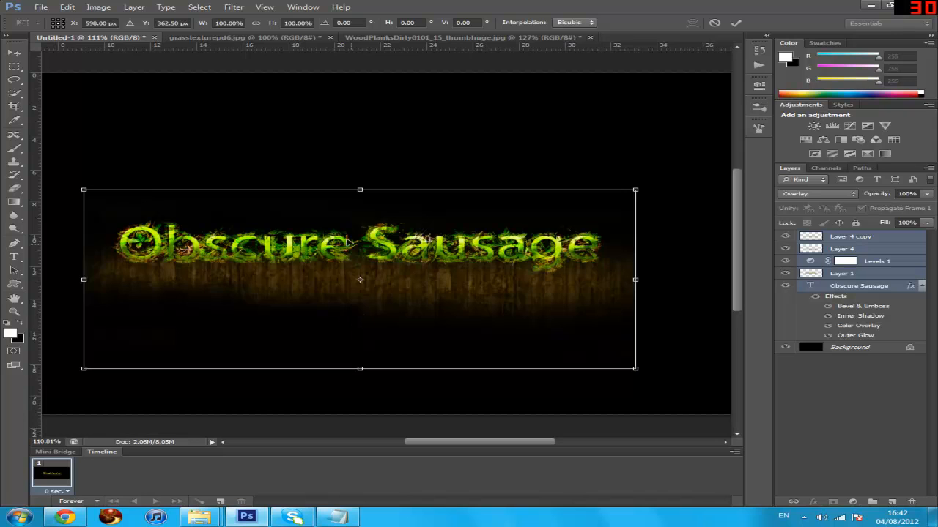
pyautogui.moveTo(84, 177); pyautogui.dragTo(83, 176)
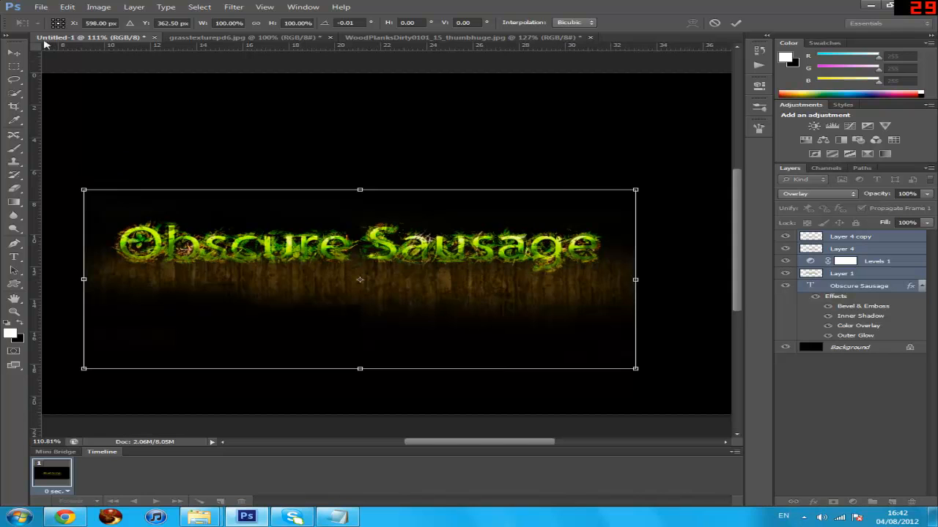
pyautogui.click(66, 7)
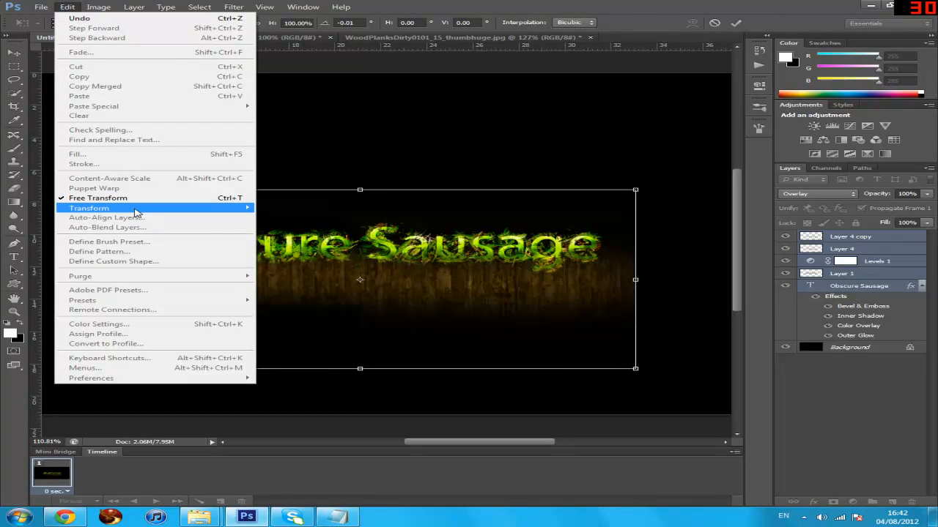
pyautogui.moveTo(135, 209)
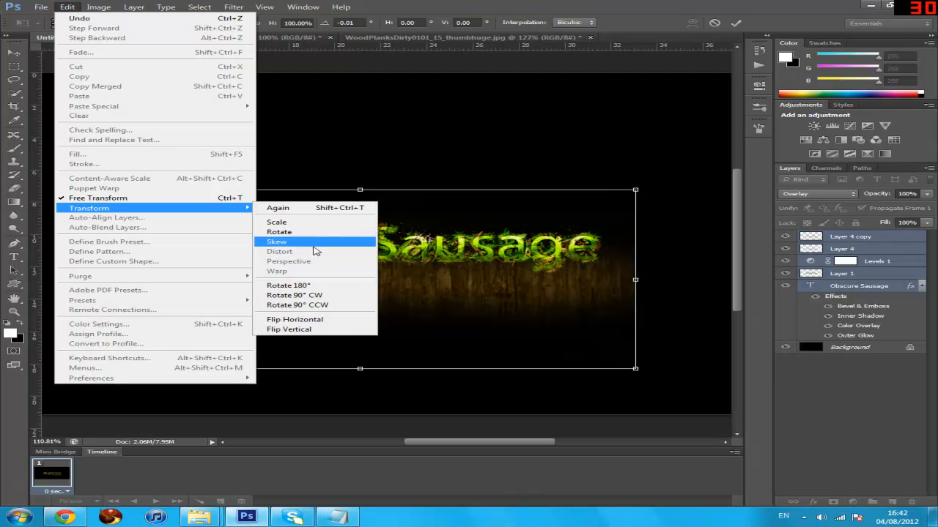
pyautogui.click(575, 250)
pyautogui.press('Escape')
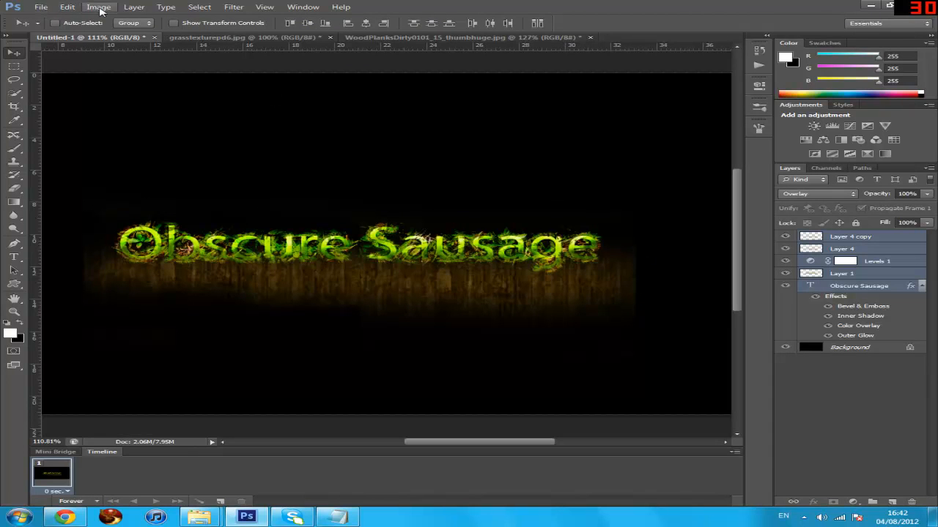
# Free-transform the selected text and wood layers, stretching them upward to a height of 113.33%
pyautogui.click(67, 7)
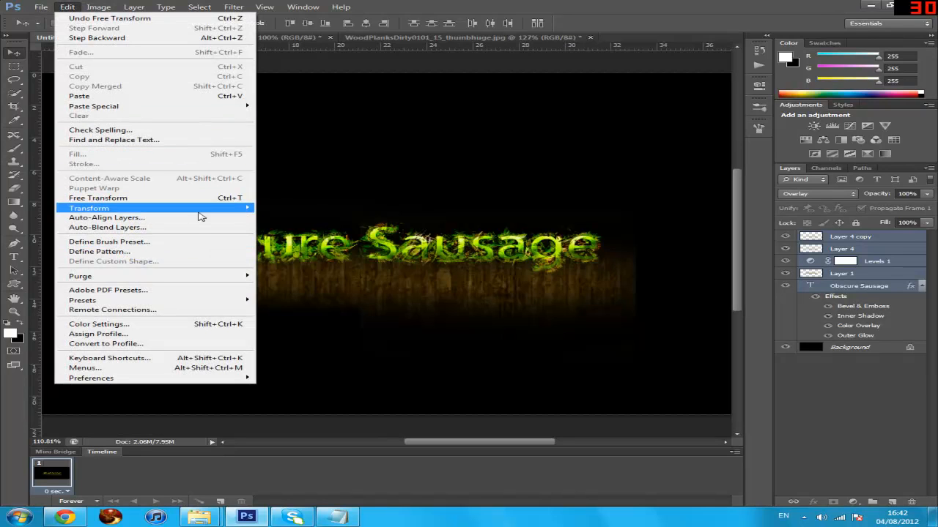
pyautogui.moveTo(204, 211)
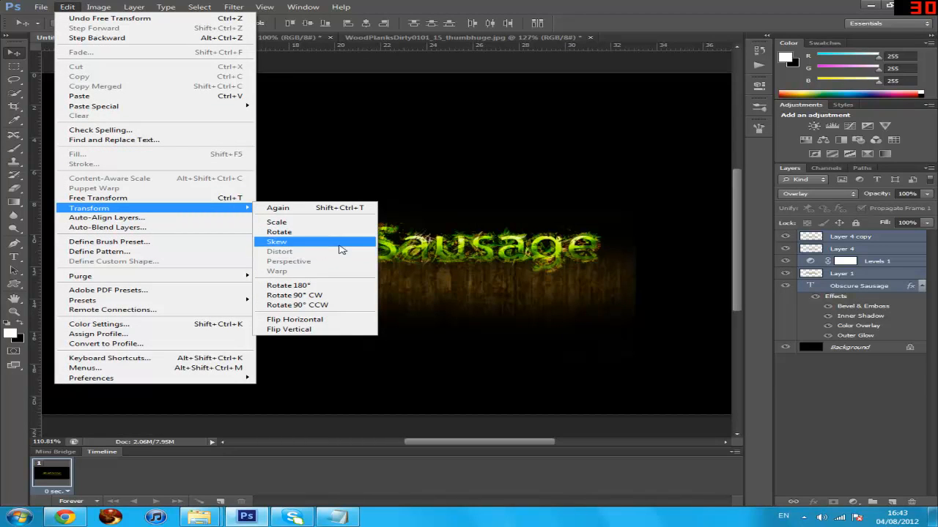
pyautogui.click(185, 200)
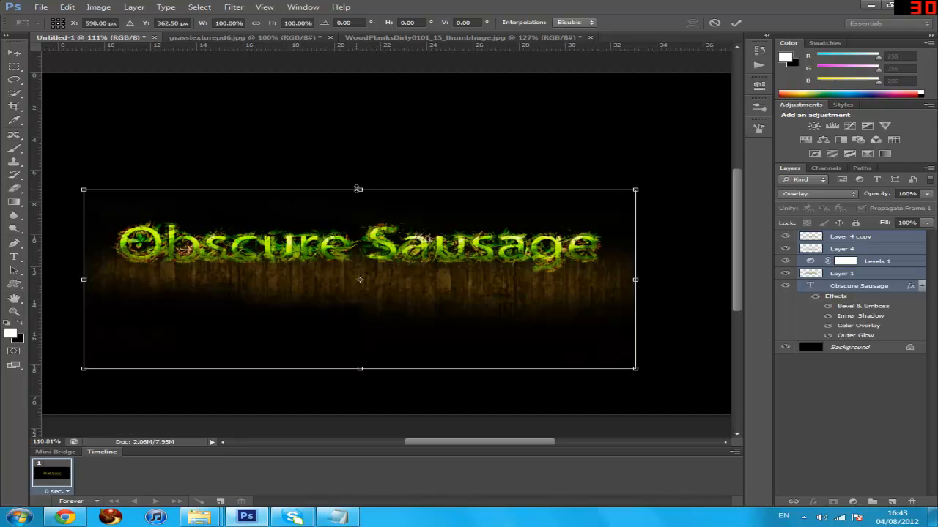
pyautogui.moveTo(358, 189); pyautogui.dragTo(361, 166)
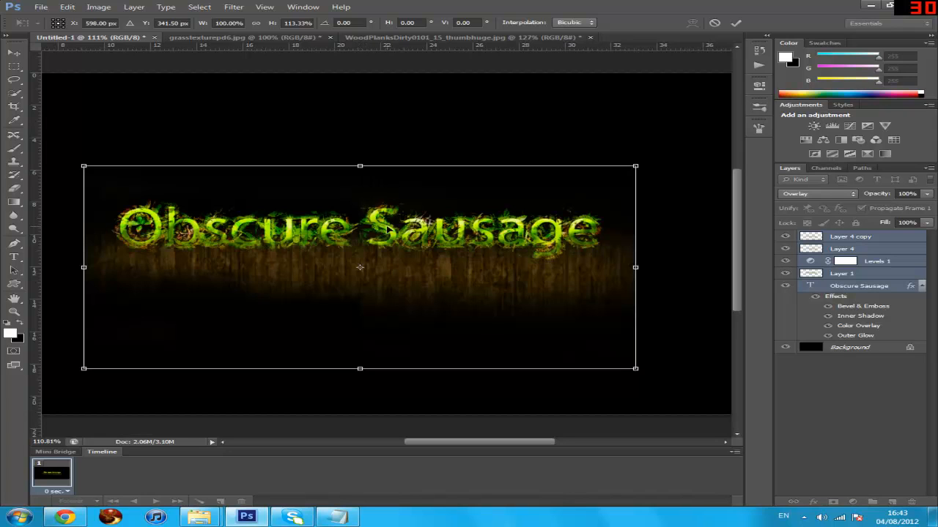
pyautogui.press('Return')
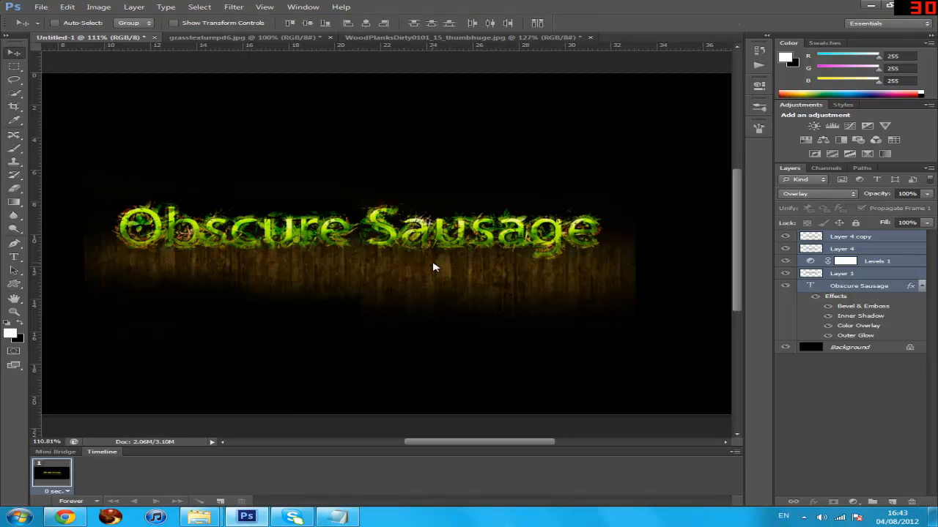
pyautogui.hotkey('ctrl', '0')
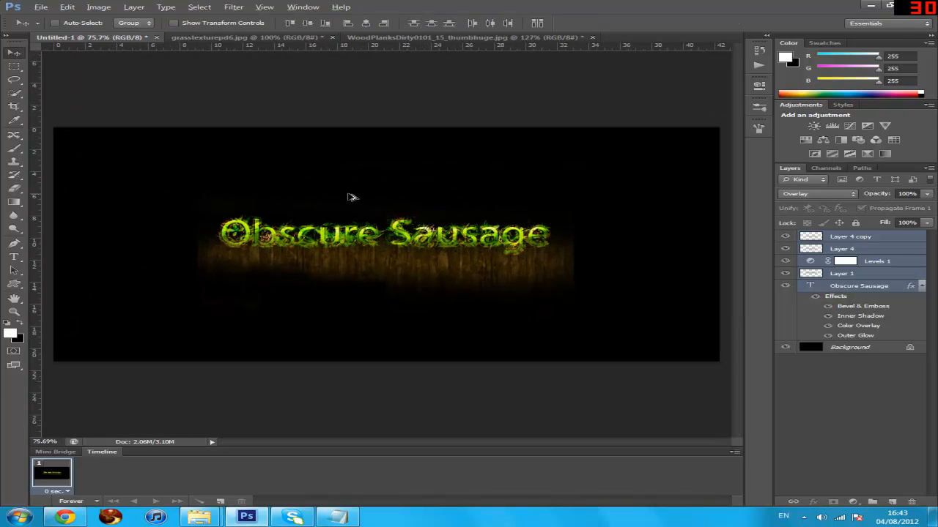
pyautogui.keyDown('alt'); pyautogui.scroll(3, 386, 186); pyautogui.keyUp('alt')
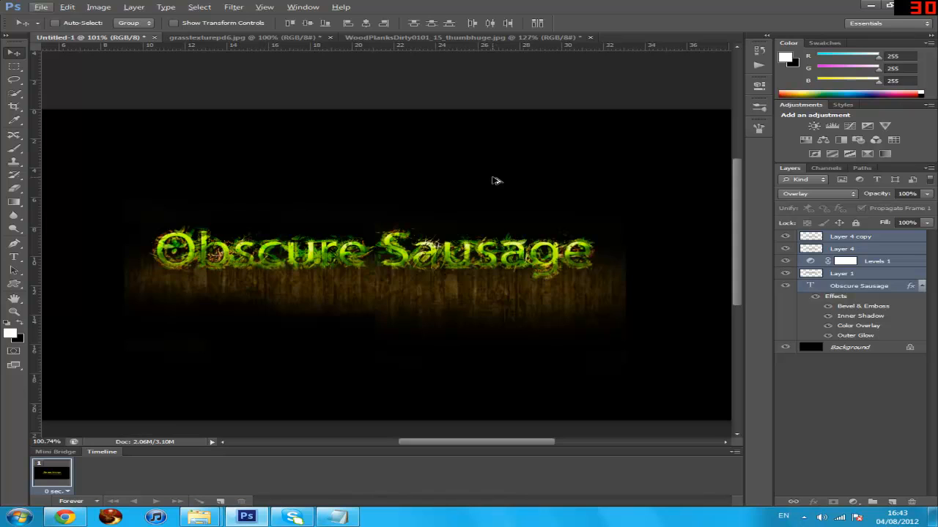
# Create a new layer at the top of the layer stack and name it Clouds
pyautogui.click(861, 443)
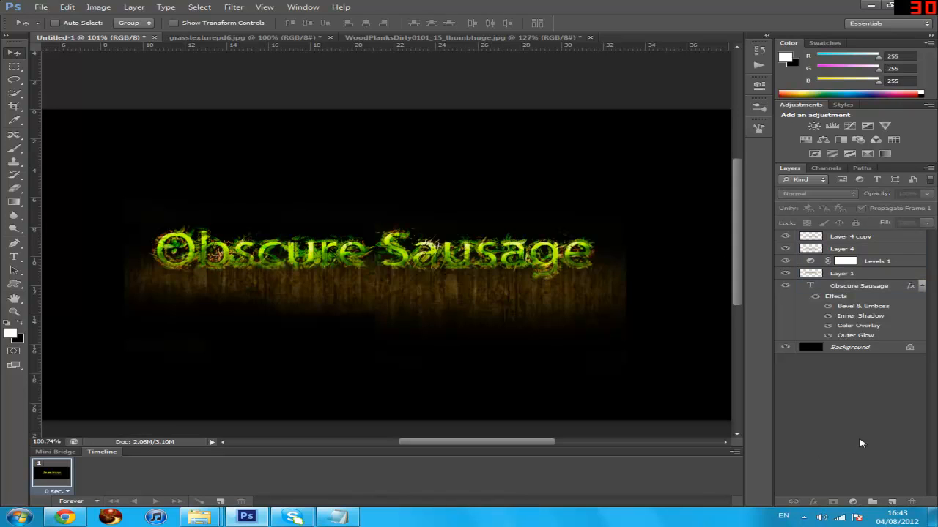
pyautogui.click(890, 501)
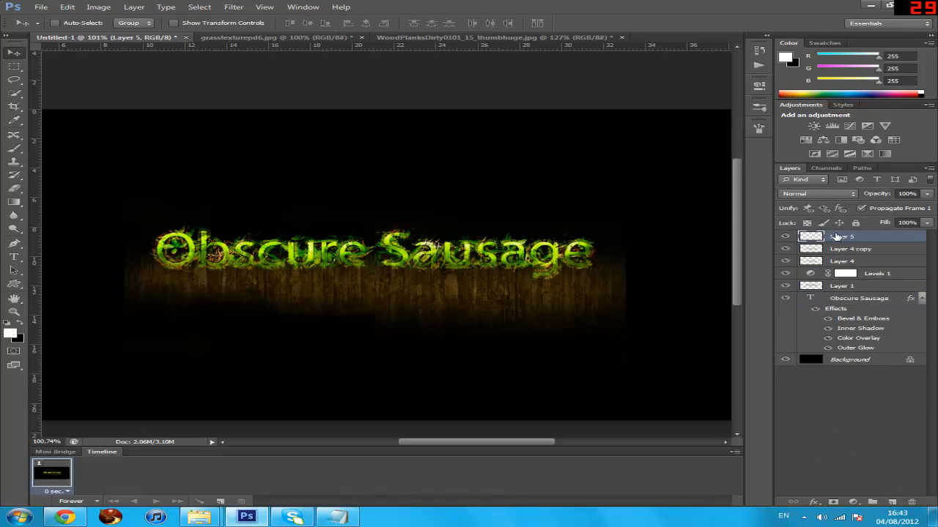
pyautogui.doubleClick(838, 236)
pyautogui.write('Cloud')
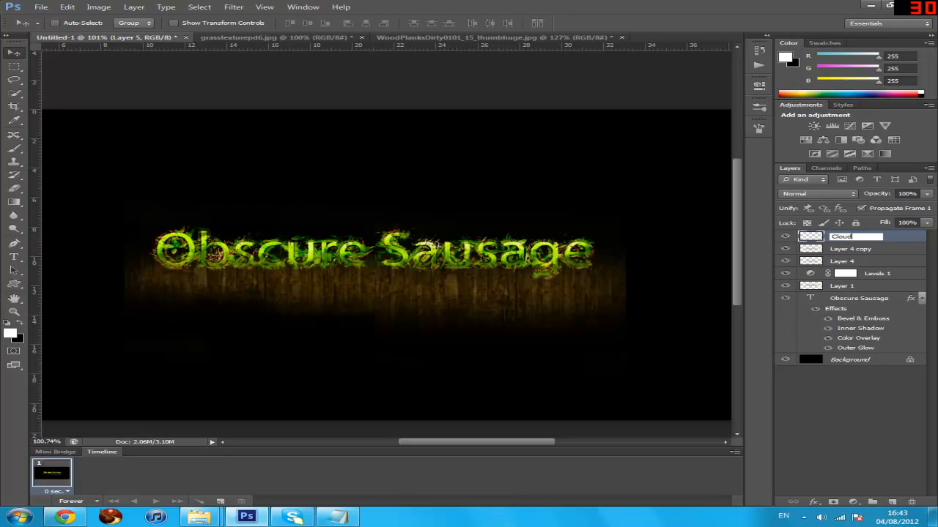
pyautogui.write('s')
pyautogui.press('Return')
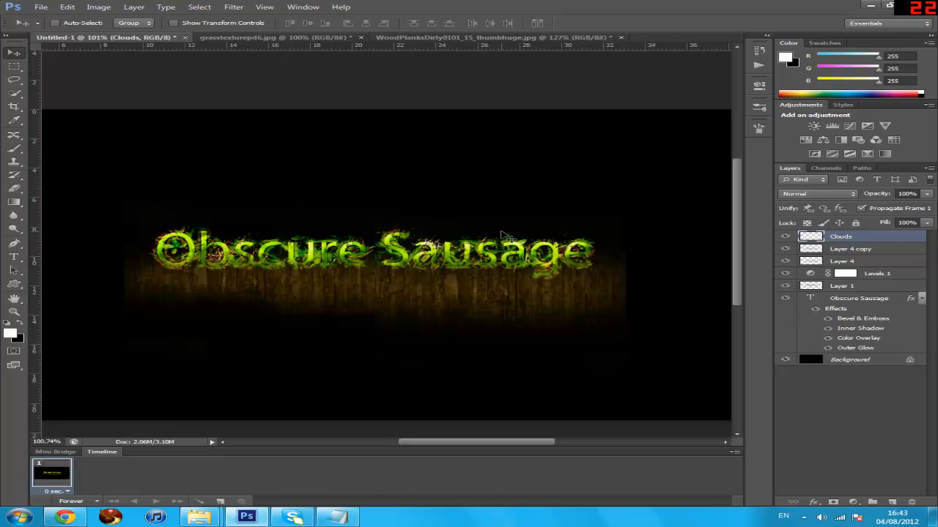
# Draw a freehand Lasso selection with a 40 px feather around the text on the Clouds layer
pyautogui.click(14, 78)
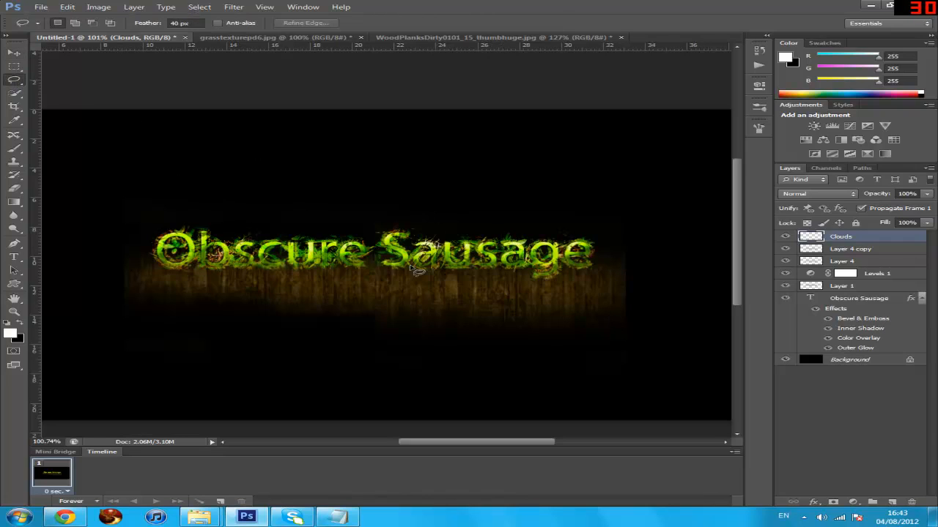
pyautogui.moveTo(568, 254)
pyautogui.mouseDown()
pyautogui.moveTo(273, 253)
pyautogui.moveTo(179, 271)
pyautogui.moveTo(572, 273)
pyautogui.moveTo(578, 258)
pyautogui.moveTo(568, 256)
pyautogui.mouseUp()
pyautogui.click(466, 200)
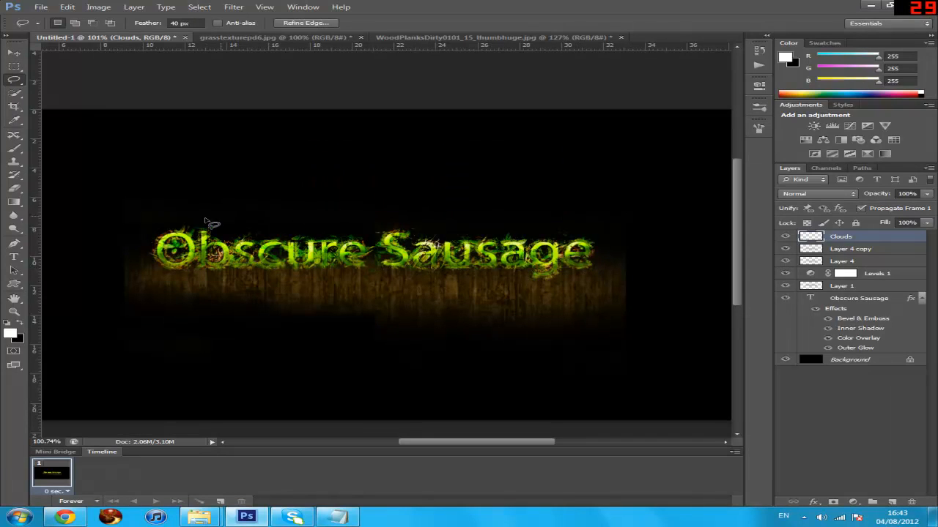
pyautogui.moveTo(199, 224)
pyautogui.mouseDown()
pyautogui.moveTo(202, 262)
pyautogui.moveTo(502, 274)
pyautogui.moveTo(567, 246)
pyautogui.moveTo(196, 227)
pyautogui.mouseUp()
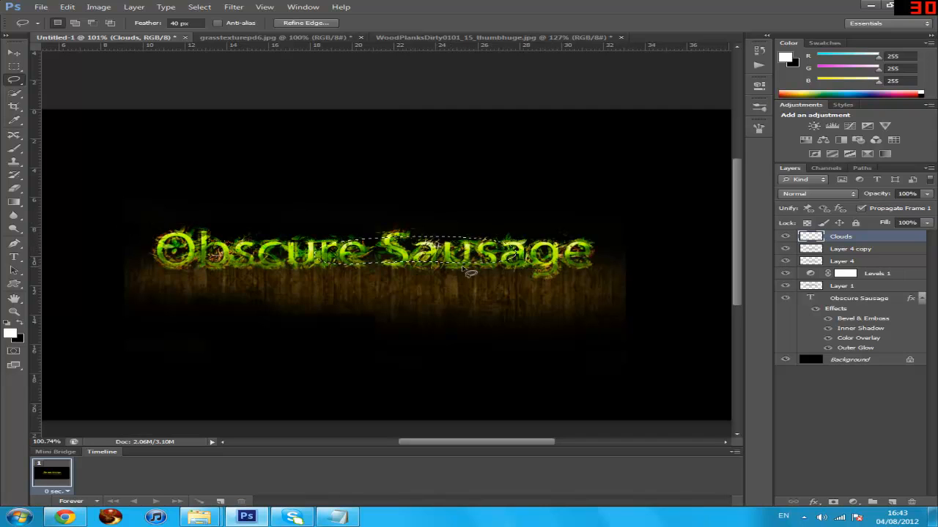
# Lasso the word Obscure with the 40 px feather, swap the foreground colour to black, and render Clouds inside the selection
pyautogui.moveTo(403, 265); pyautogui.dragTo(236, 264)
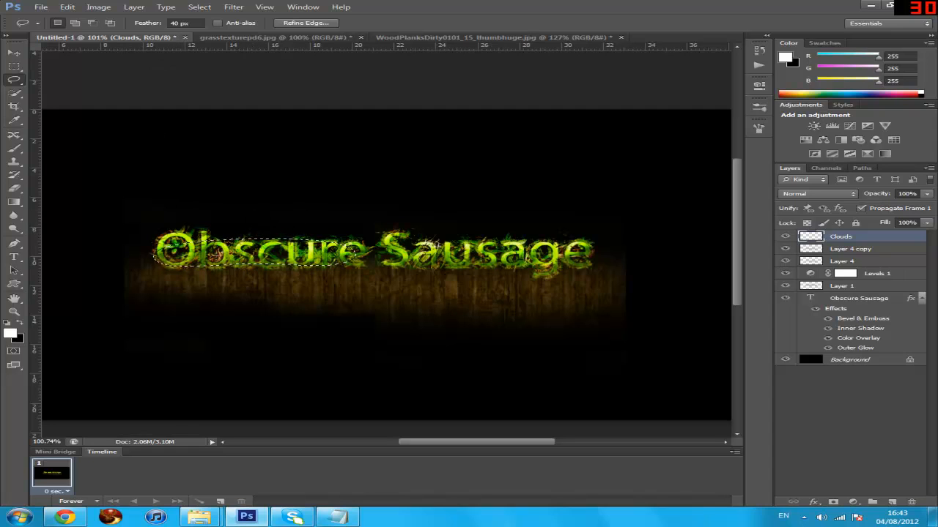
pyautogui.click(233, 7)
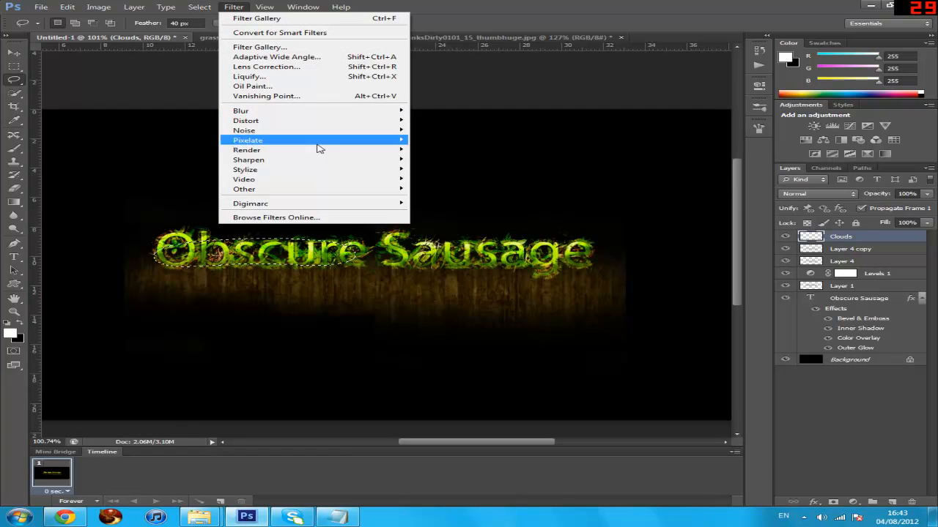
pyautogui.click(501, 3)
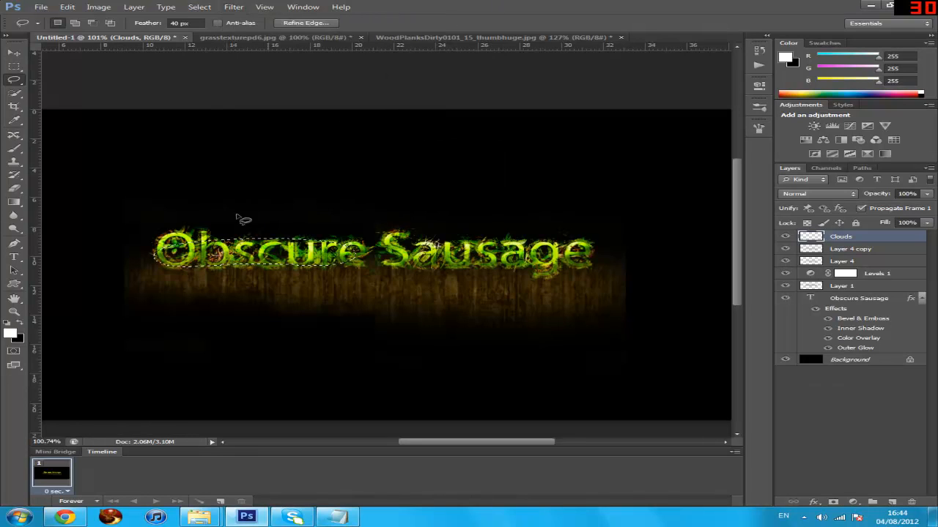
pyautogui.press('x')
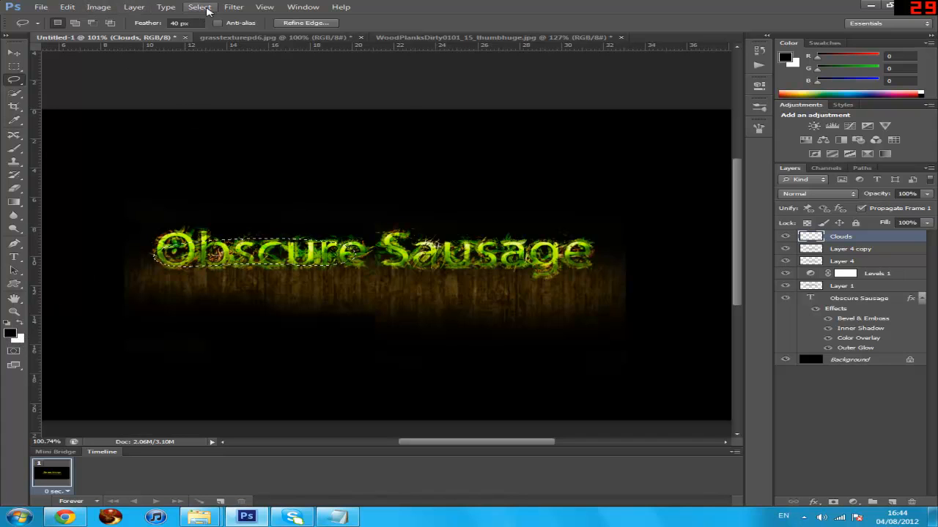
pyautogui.click(234, 7)
pyautogui.moveTo(308, 151)
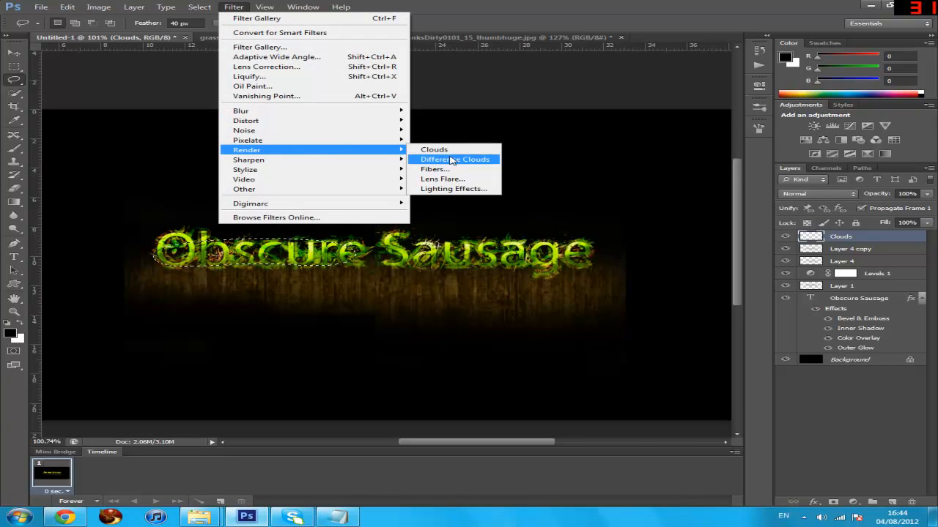
pyautogui.click(452, 161)
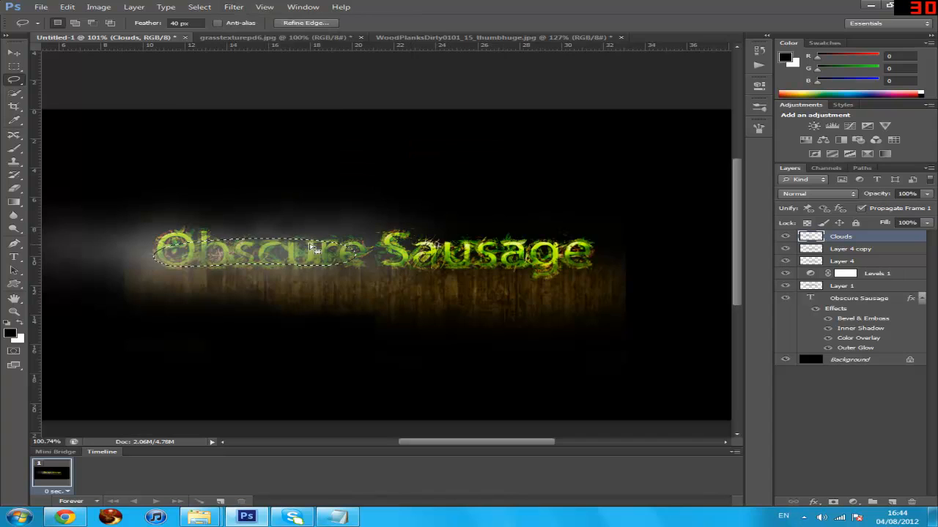
# Lasso the word Sausage, apply the Clouds filter to it as well, and deselect
pyautogui.moveTo(320, 257)
pyautogui.mouseDown()
pyautogui.moveTo(523, 271)
pyautogui.moveTo(591, 253)
pyautogui.moveTo(547, 260)
pyautogui.mouseUp()
pyautogui.click(233, 8)
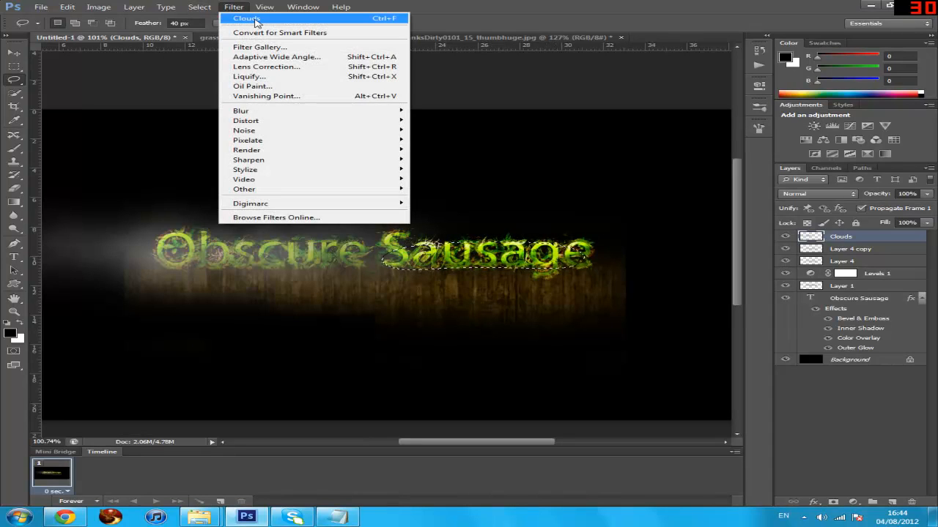
pyautogui.click(256, 22)
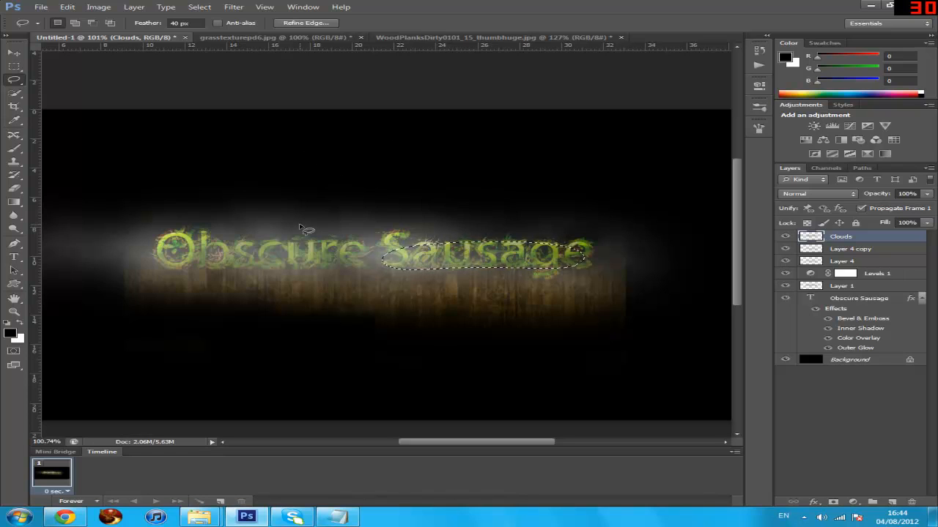
pyautogui.click(868, 433)
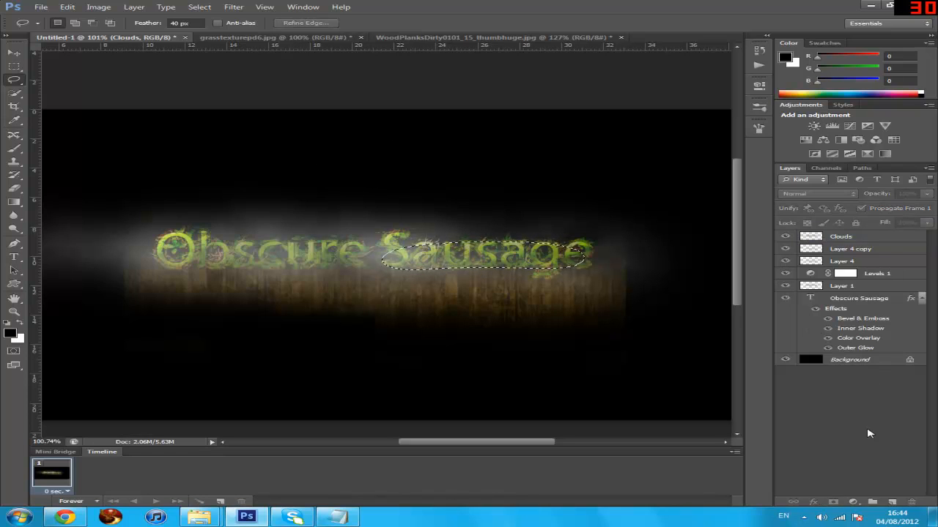
pyautogui.click(624, 244)
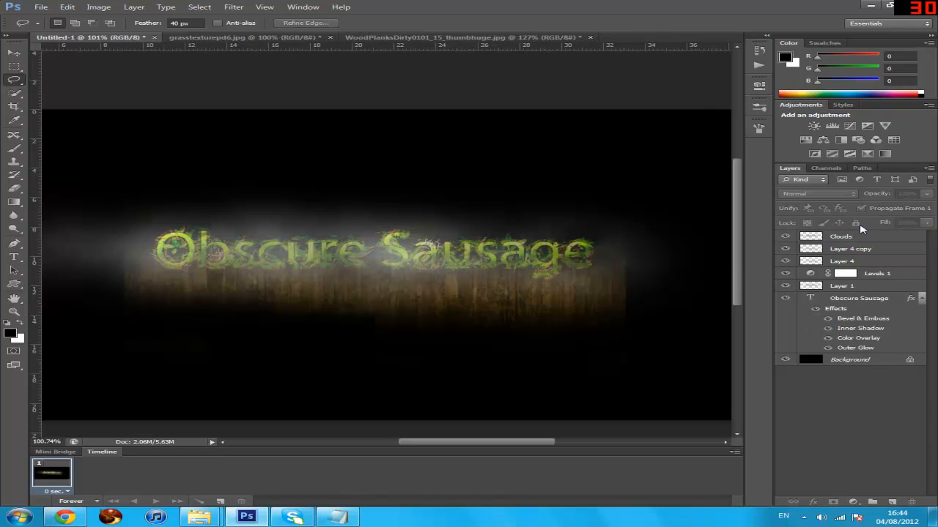
# Apply Levels to the Clouds layer with a shadow input of 81 and a midtone value of 1.45
pyautogui.click(856, 236)
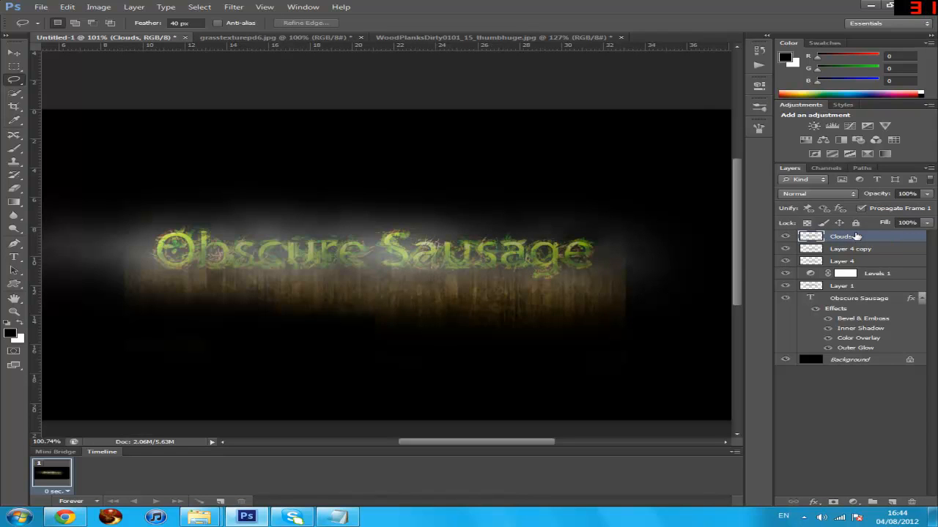
pyautogui.press('i')
pyautogui.hotkey('ctrl', 'l')
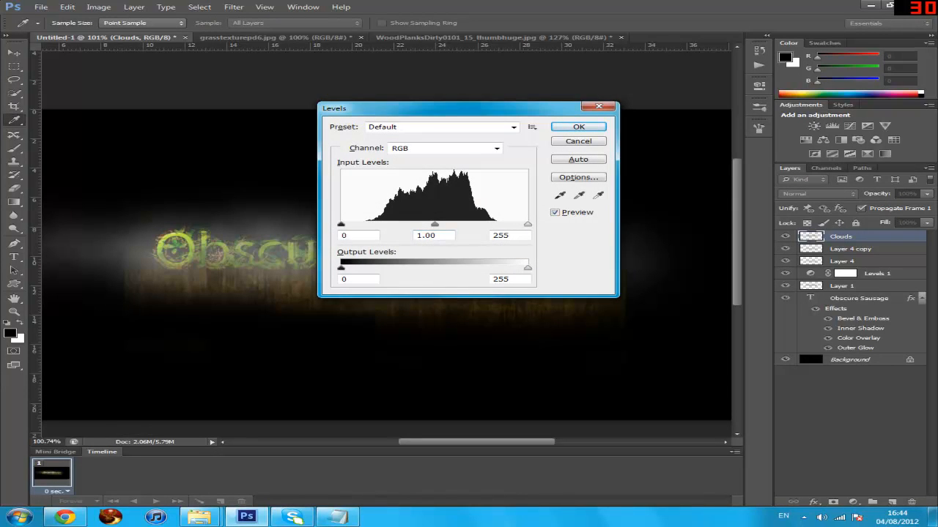
pyautogui.moveTo(360, 235); pyautogui.dragTo(244, 220)
pyautogui.write('81')
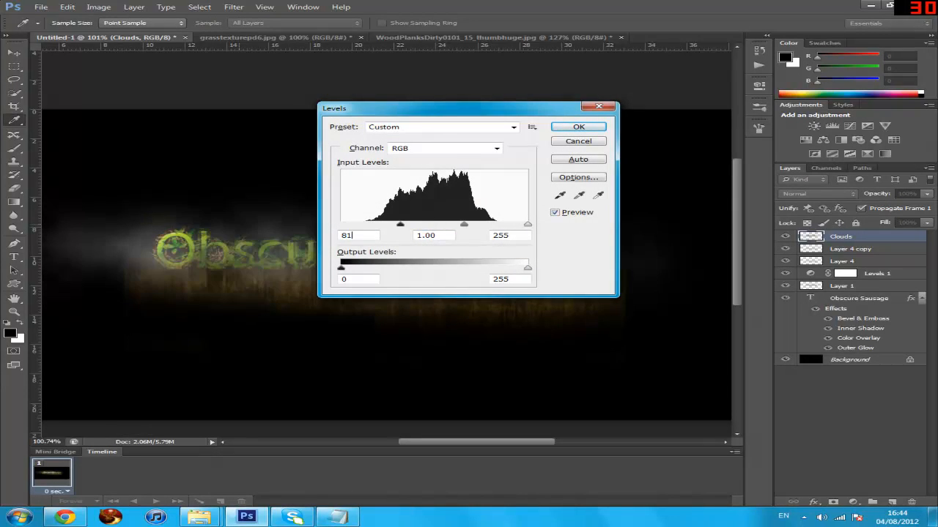
pyautogui.press('Tab')
pyautogui.write('1.')
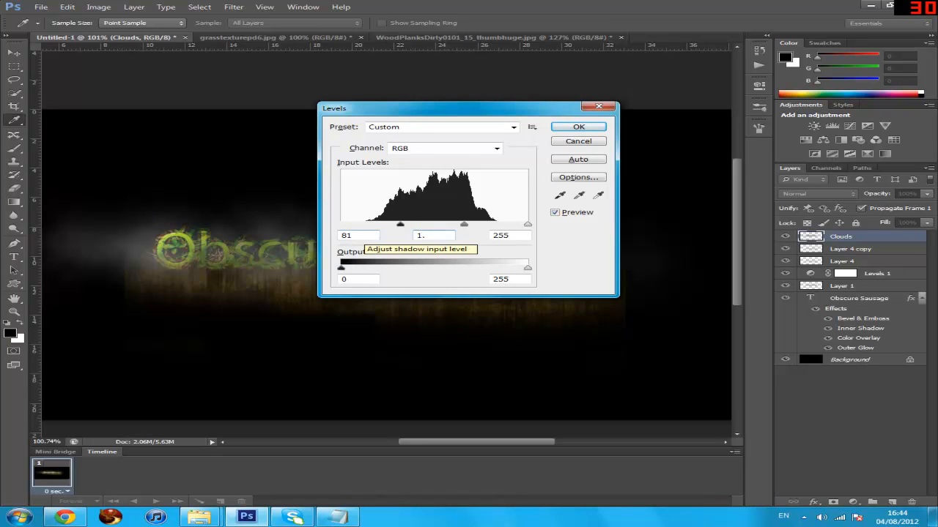
pyautogui.write('45')
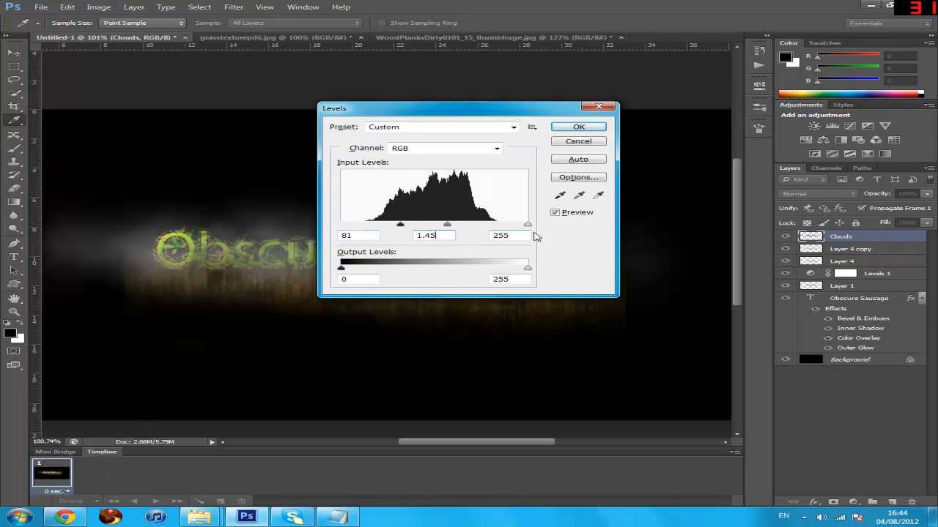
pyautogui.click(575, 129)
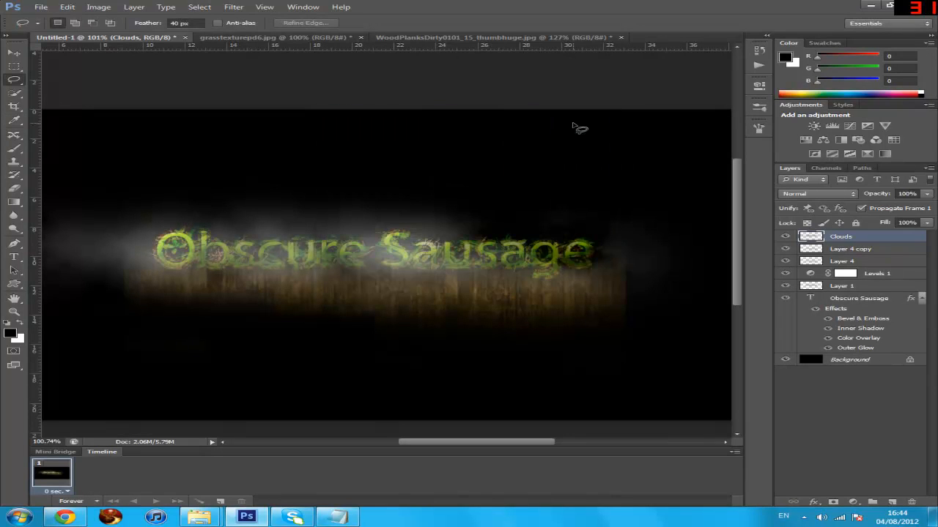
# Apply an S-shaped Curves adjustment to the Clouds layer, with points at input 181, output 201 and input 93, output 65
pyautogui.scroll(-2, 488, 182)
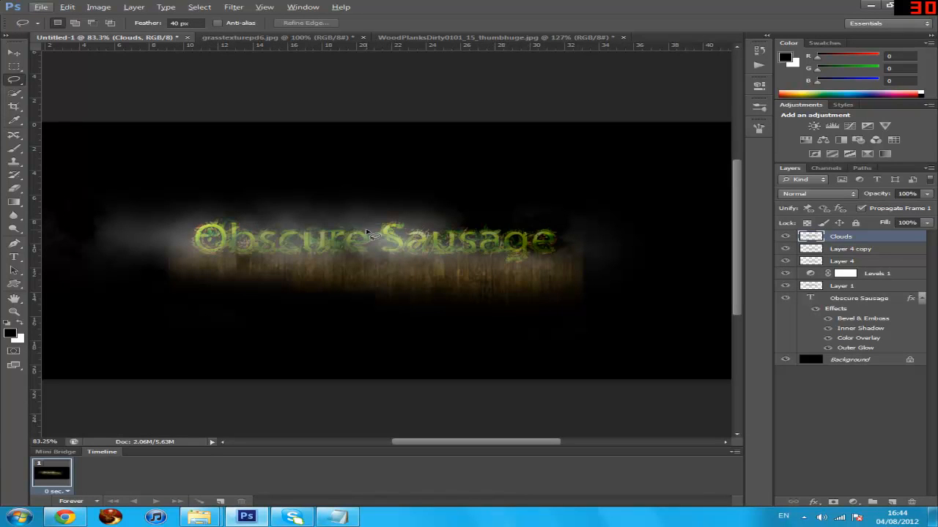
pyautogui.click(865, 236)
pyautogui.hotkey('ctrl', 'm')
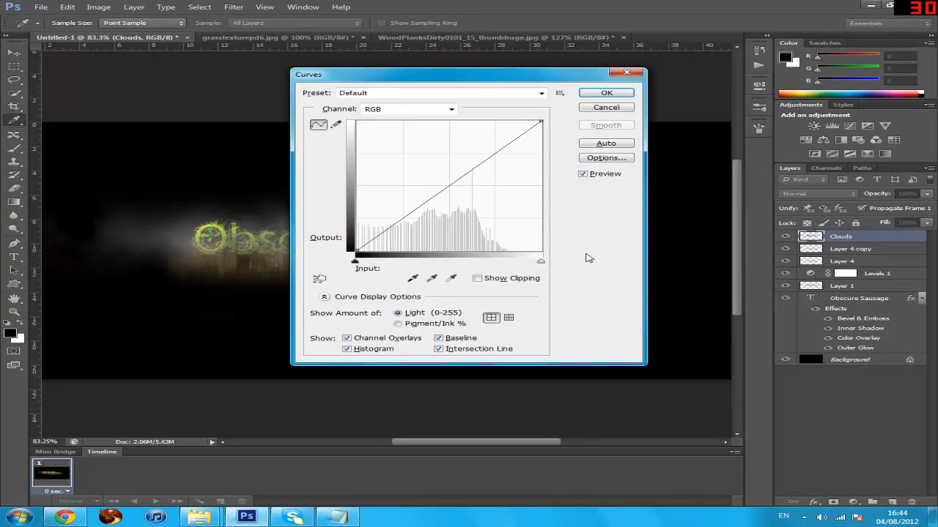
pyautogui.moveTo(493, 155)
pyautogui.mouseDown()
pyautogui.moveTo(466, 152)
pyautogui.moveTo(487, 148)
pyautogui.mouseUp()
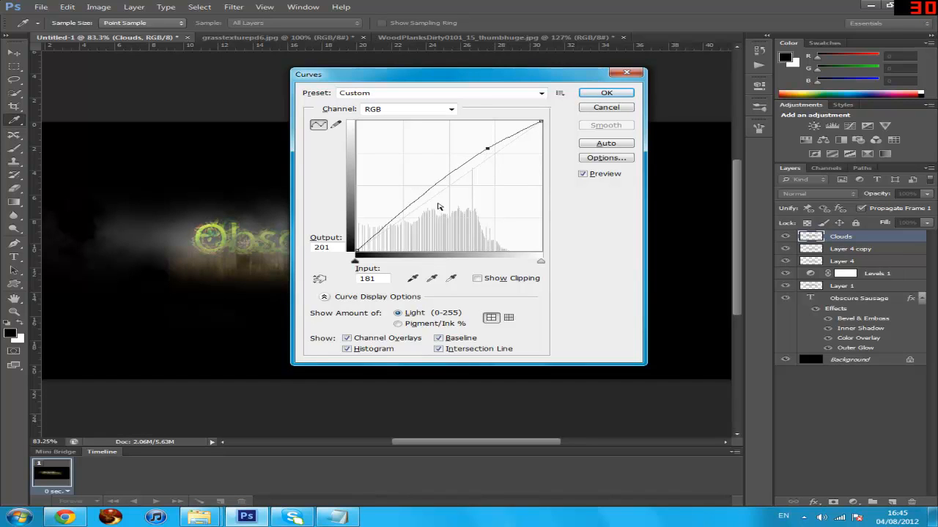
pyautogui.moveTo(416, 200); pyautogui.dragTo(425, 216)
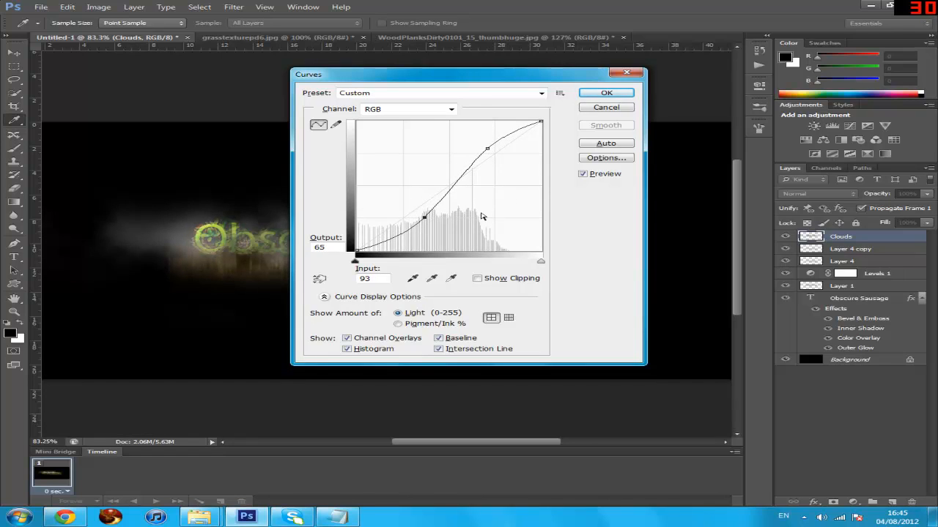
pyautogui.click(605, 93)
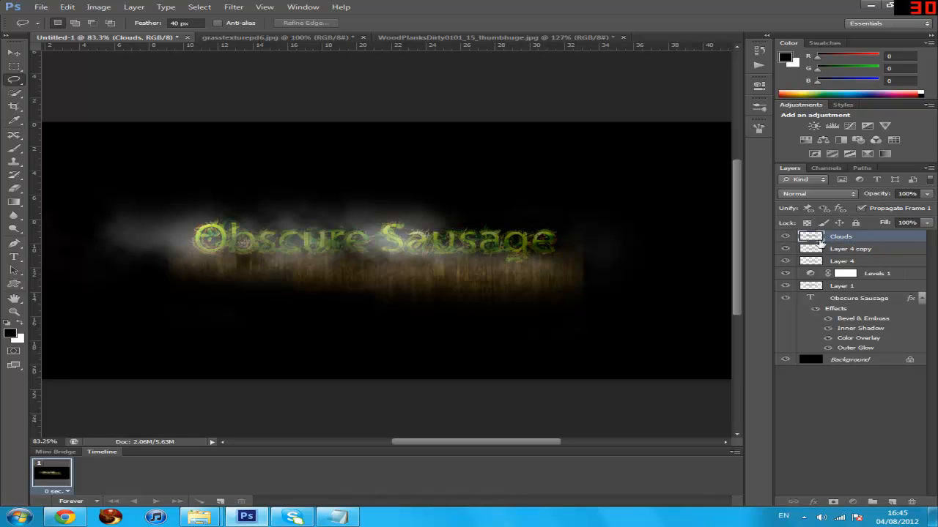
# Reorder the Clouds layer so it sits between Layer 4 copy and Layer 4
pyautogui.moveTo(857, 237); pyautogui.dragTo(860, 261)
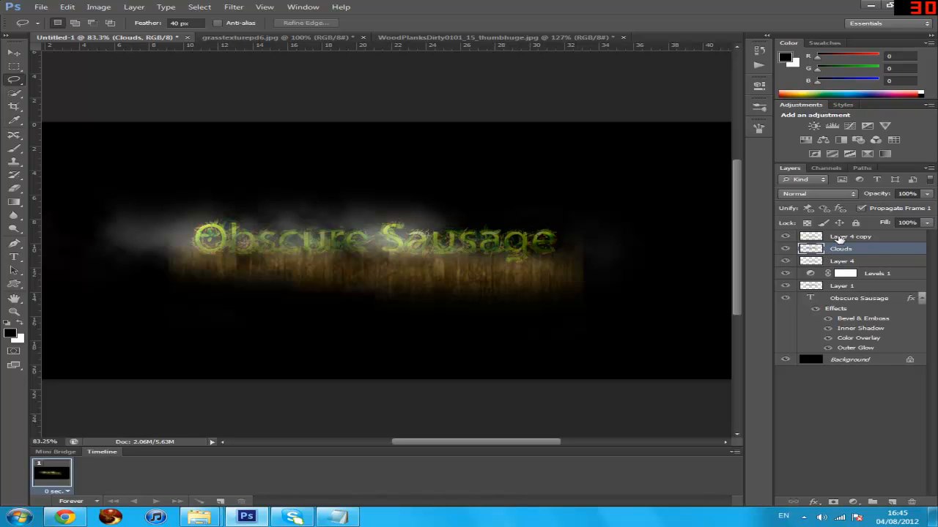
pyautogui.moveTo(840, 246); pyautogui.dragTo(853, 269)
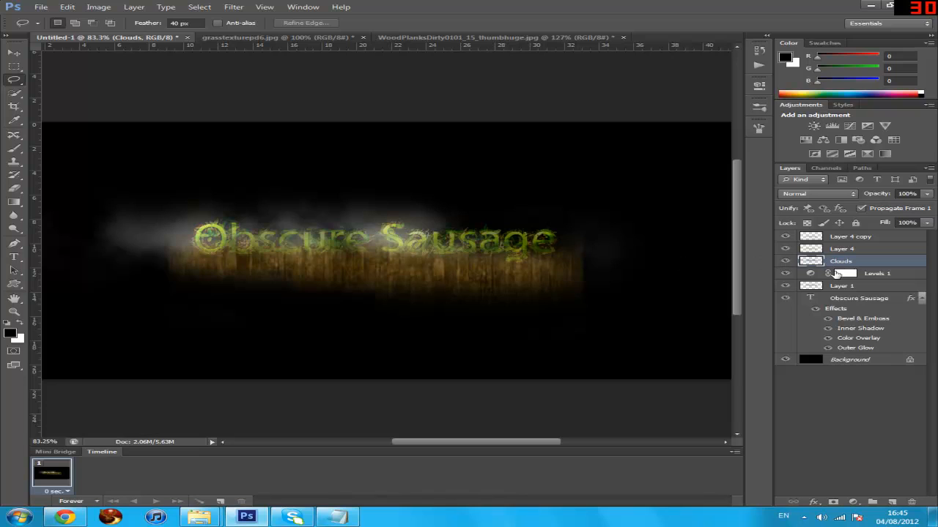
pyautogui.moveTo(845, 265); pyautogui.dragTo(839, 244)
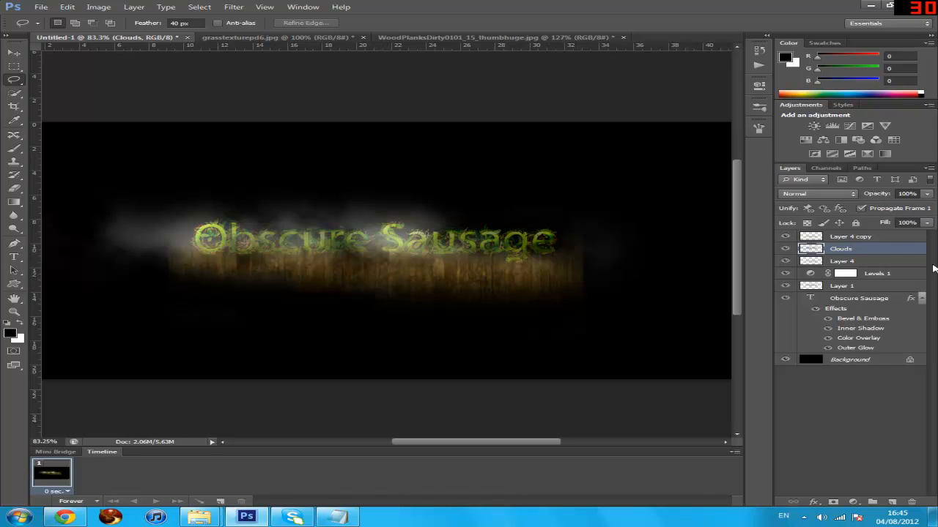
# Move the clouds to the right over the text with the Move tool
pyautogui.moveTo(354, 241); pyautogui.dragTo(367, 241)
pyautogui.press('Return')
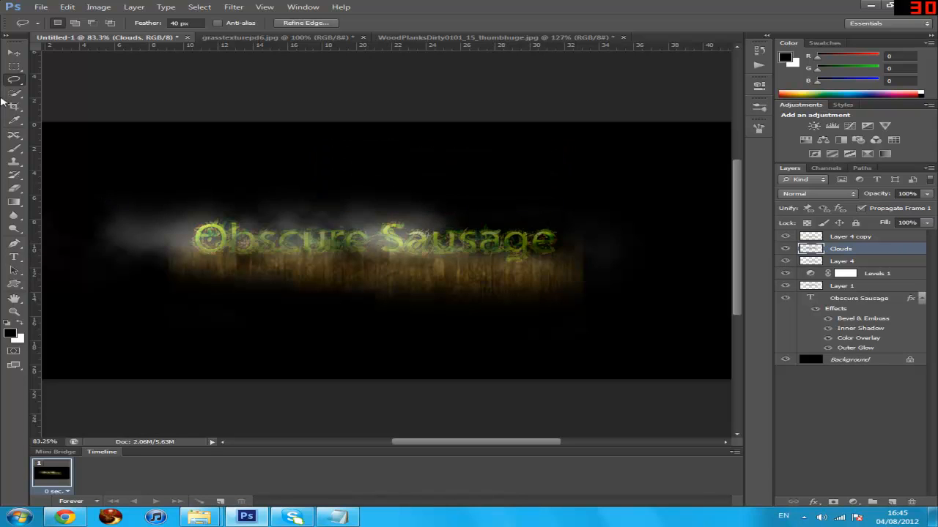
pyautogui.press('v')
pyautogui.moveTo(363, 248); pyautogui.dragTo(403, 249)
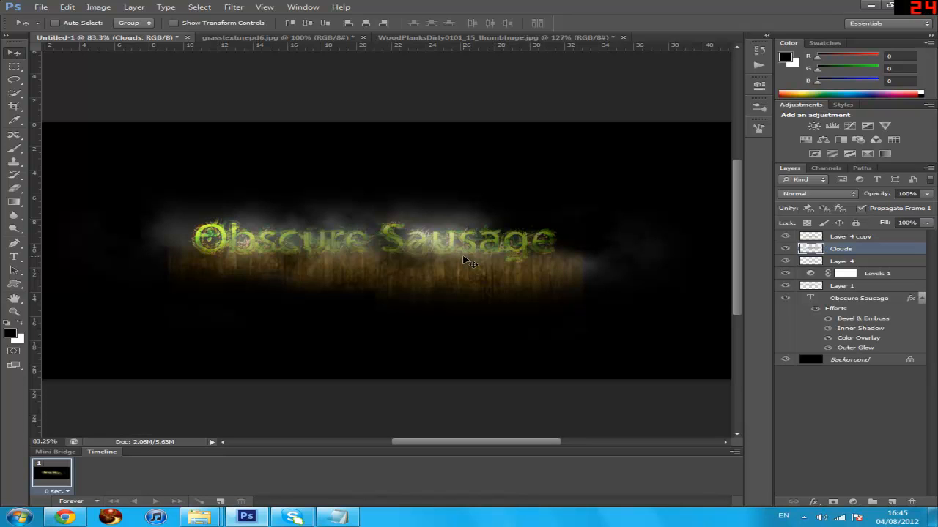
# Choose the Eraser for the Clouds layer and set both its opacity and flow to 50%
pyautogui.scroll(1, 467, 261)
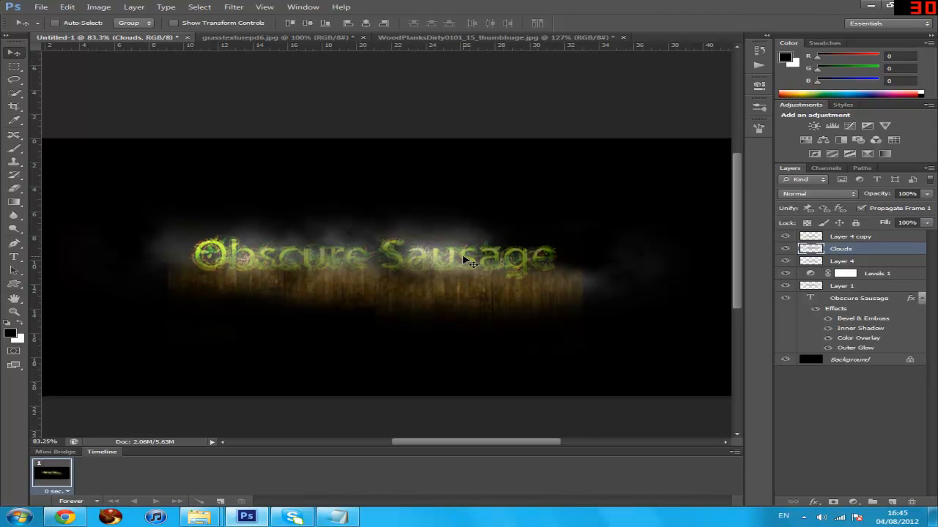
pyautogui.scroll(2, 480, 223)
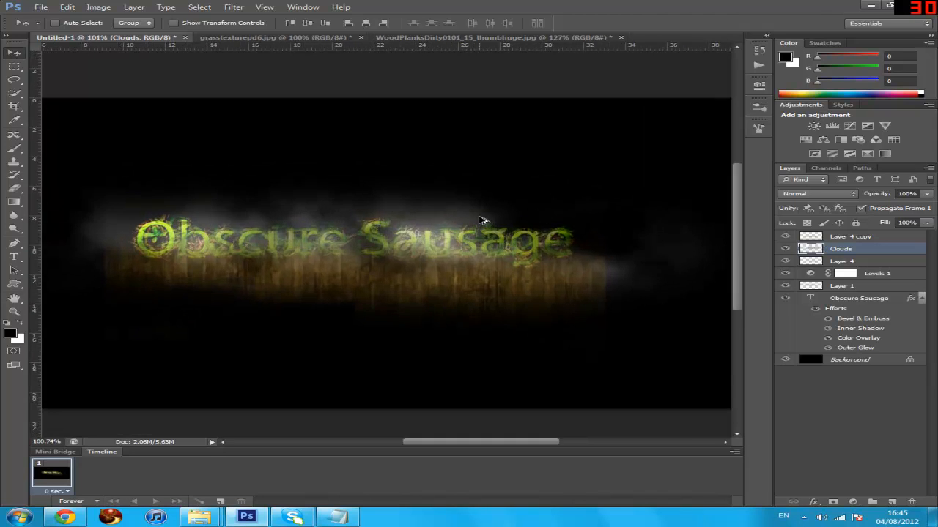
pyautogui.click(13, 187)
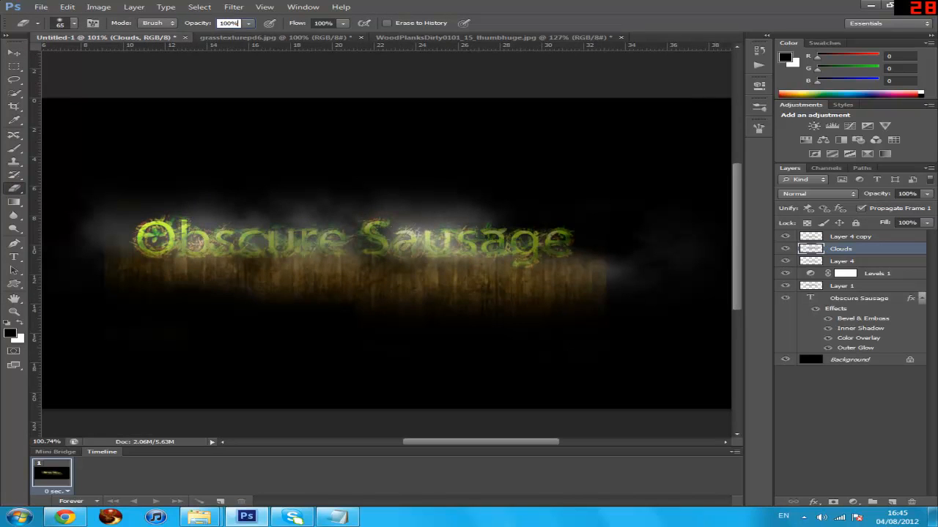
pyautogui.click(248, 23)
pyautogui.moveTo(216, 41); pyautogui.dragTo(212, 41)
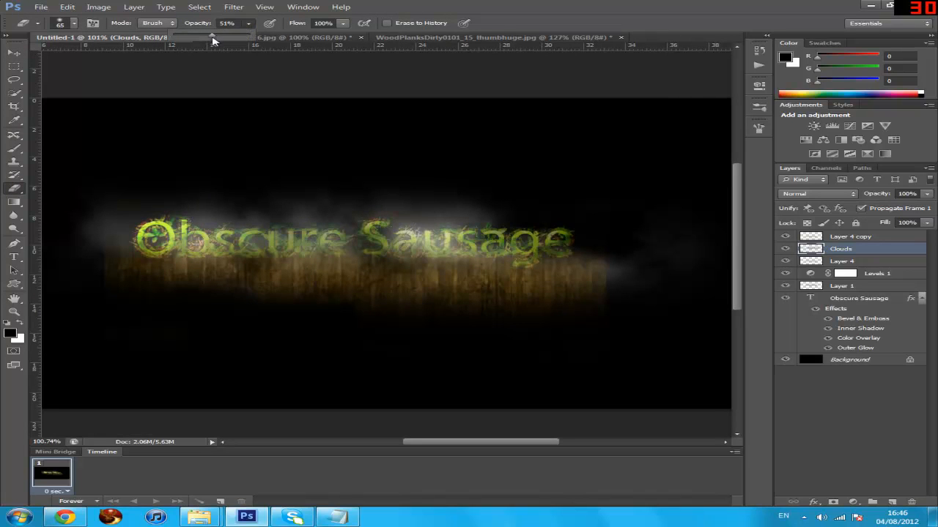
pyautogui.click(342, 23)
pyautogui.moveTo(321, 41); pyautogui.dragTo(306, 39)
pyautogui.click(174, 205)
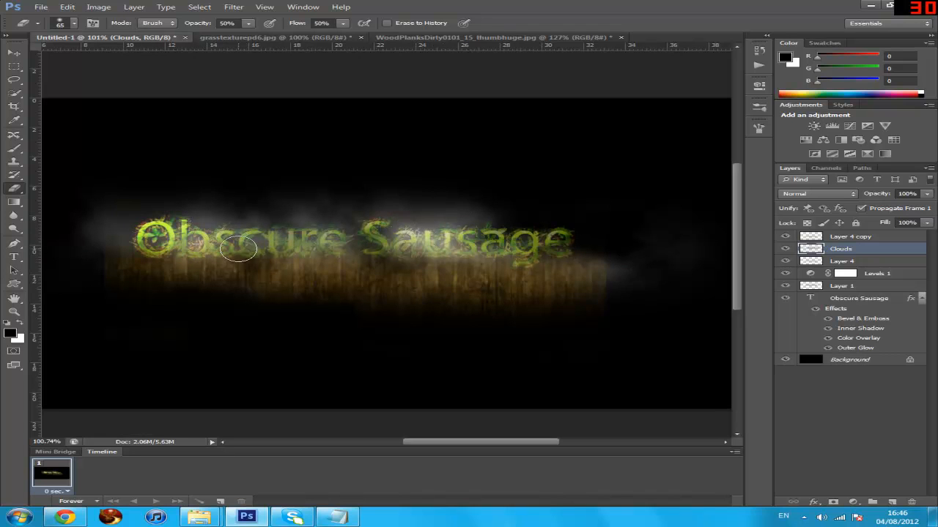
pyautogui.scroll(3, 220, 236)
pyautogui.scroll(3, 271, 272)
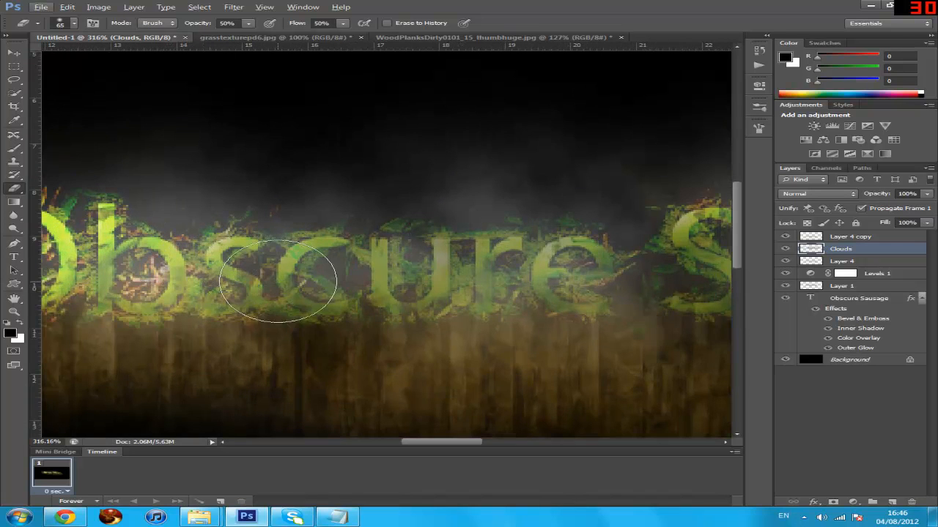
pyautogui.scroll(-3, 315, 256)
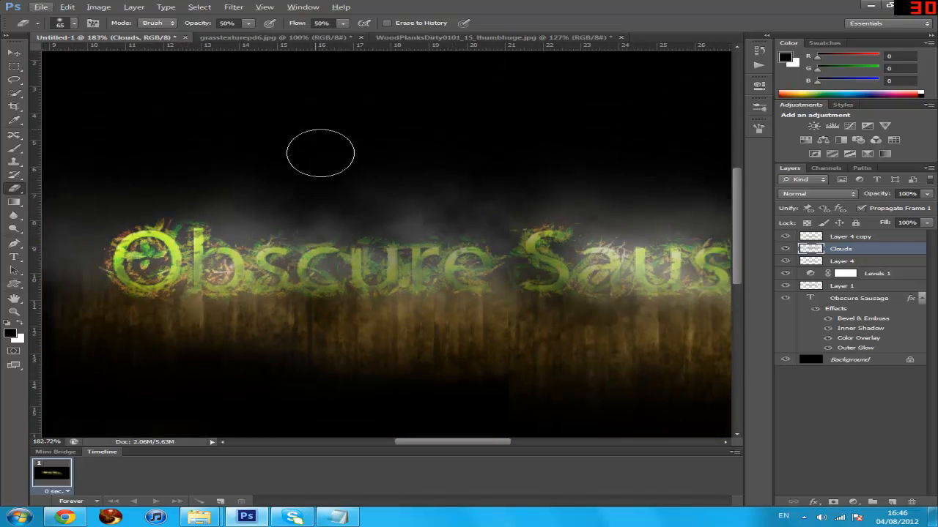
# Restore the Eraser's opacity and flow to 100%
pyautogui.moveTo(249, 23); pyautogui.dragTo(319, 44)
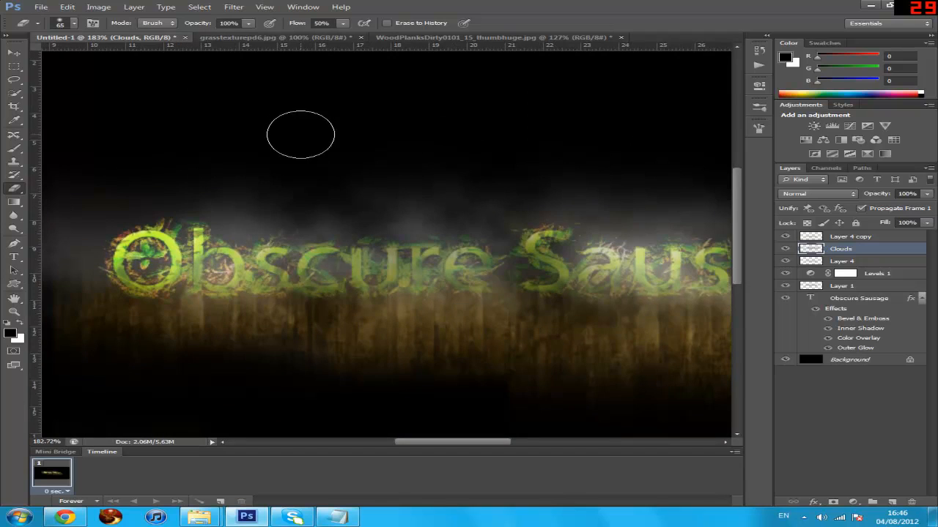
pyautogui.click(342, 22)
pyautogui.moveTo(348, 39); pyautogui.dragTo(387, 37)
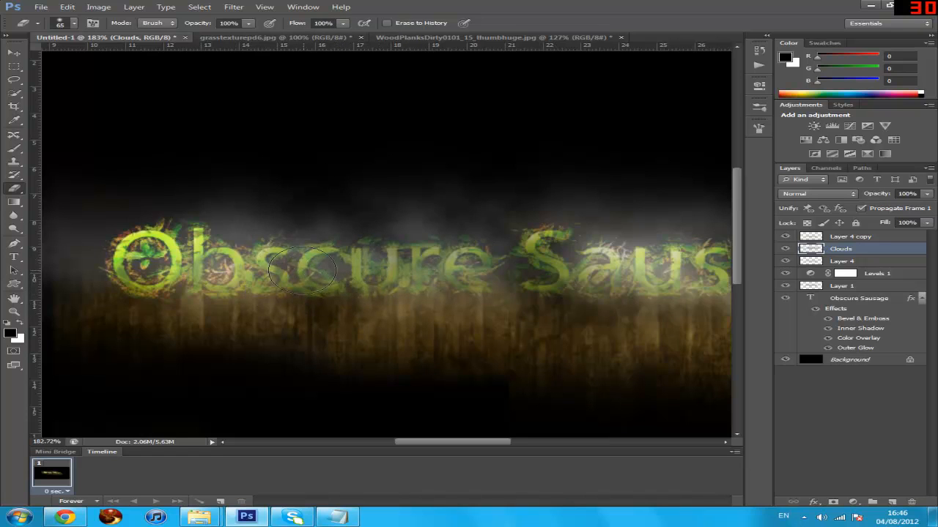
# Switch back to the Move tool with the Clouds layer active
pyautogui.scroll(-4, 540, 220)
pyautogui.scroll(-1, 565, 213)
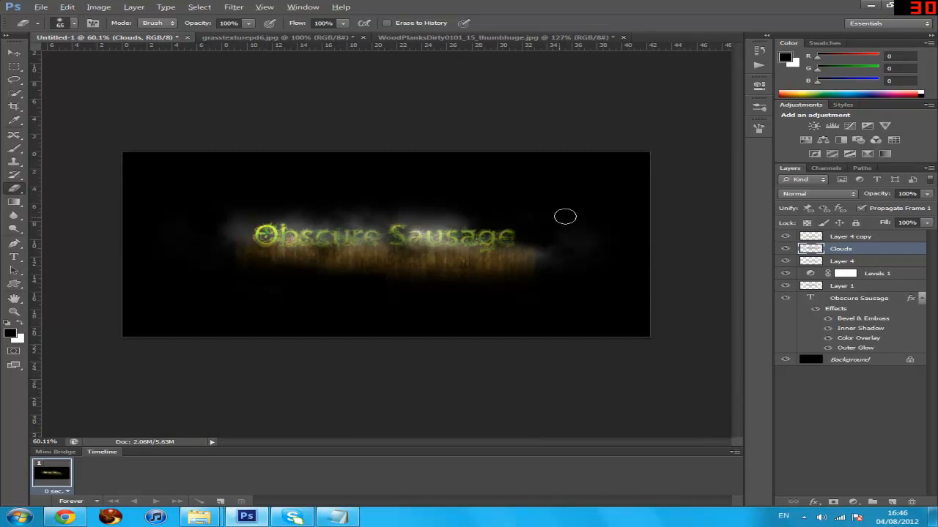
pyautogui.scroll(3, 557, 208)
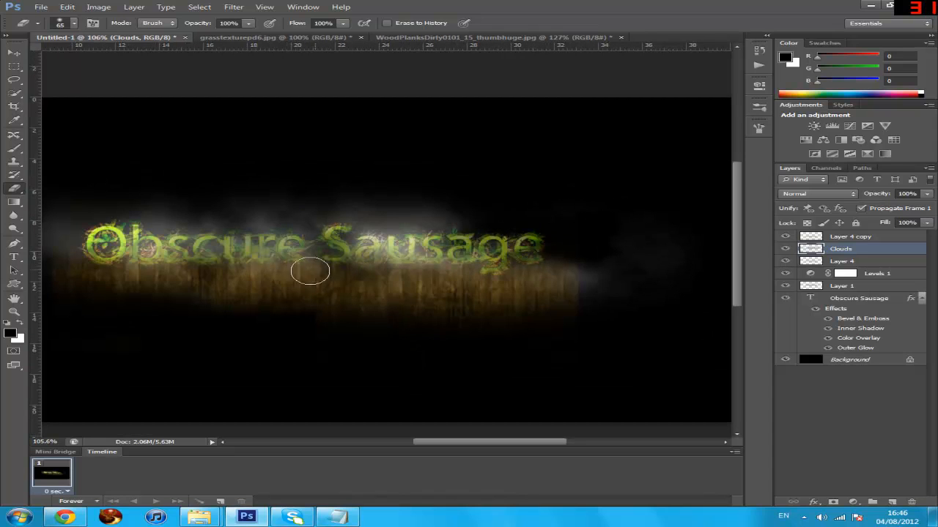
pyautogui.scroll(-1, 176, 249)
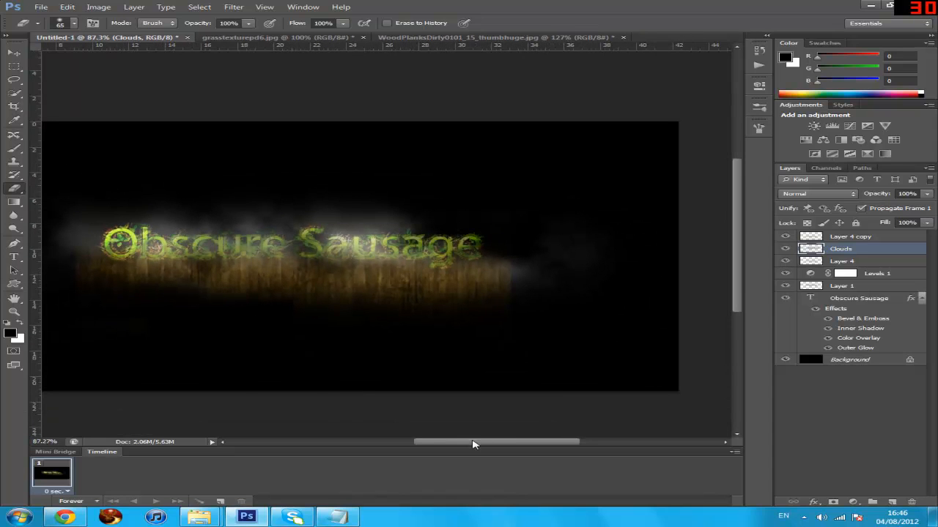
pyautogui.moveTo(476, 440); pyautogui.dragTo(459, 439)
pyautogui.click(14, 53)
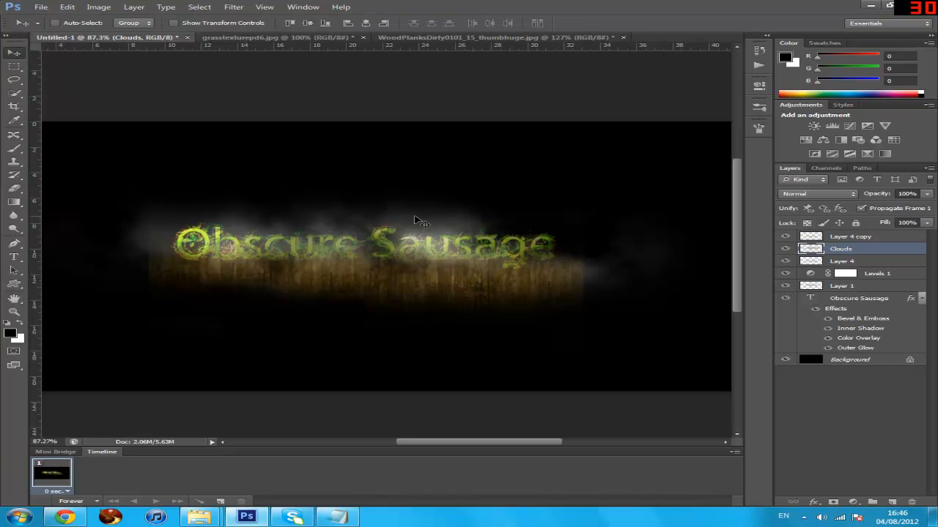